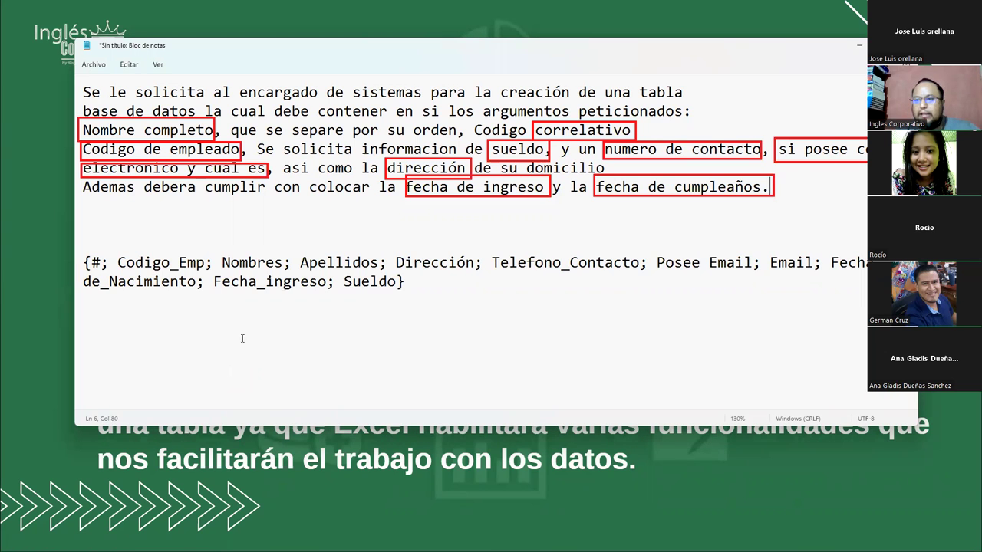
# Review the planned Notepad field list from # and Nombres through Email to Fecha_ingreso
pyautogui.click(260, 264)
pyautogui.click(326, 263)
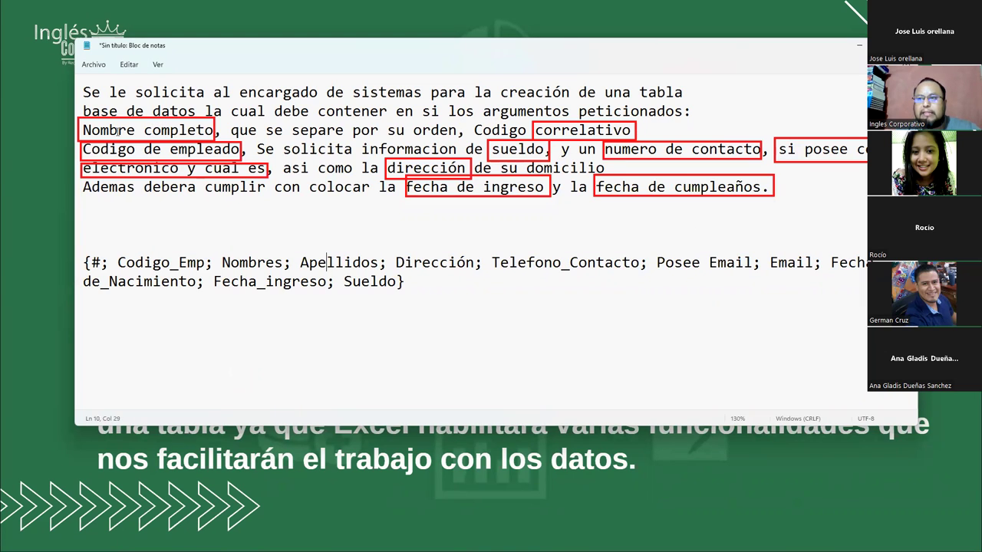
pyautogui.click(103, 263)
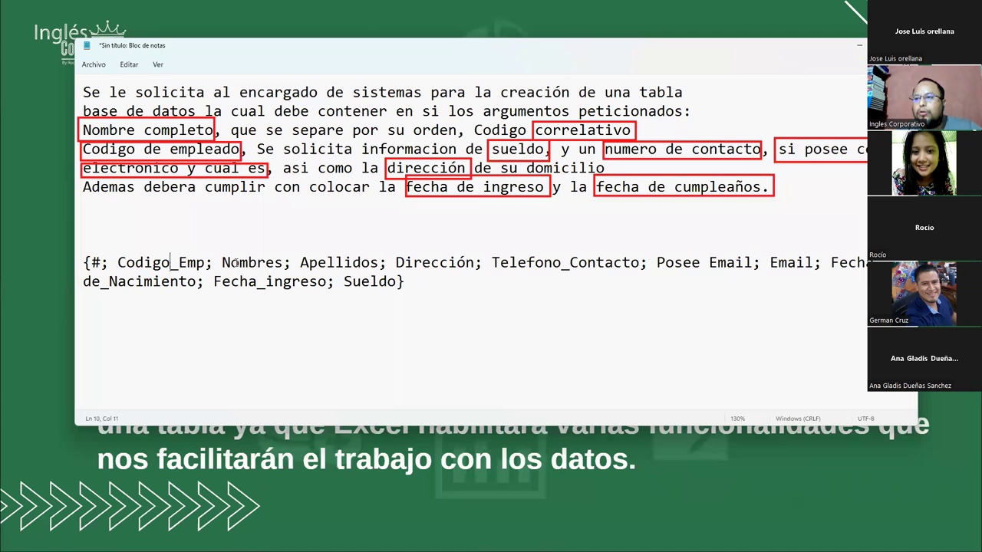
pyautogui.click(426, 263)
pyautogui.click(527, 263)
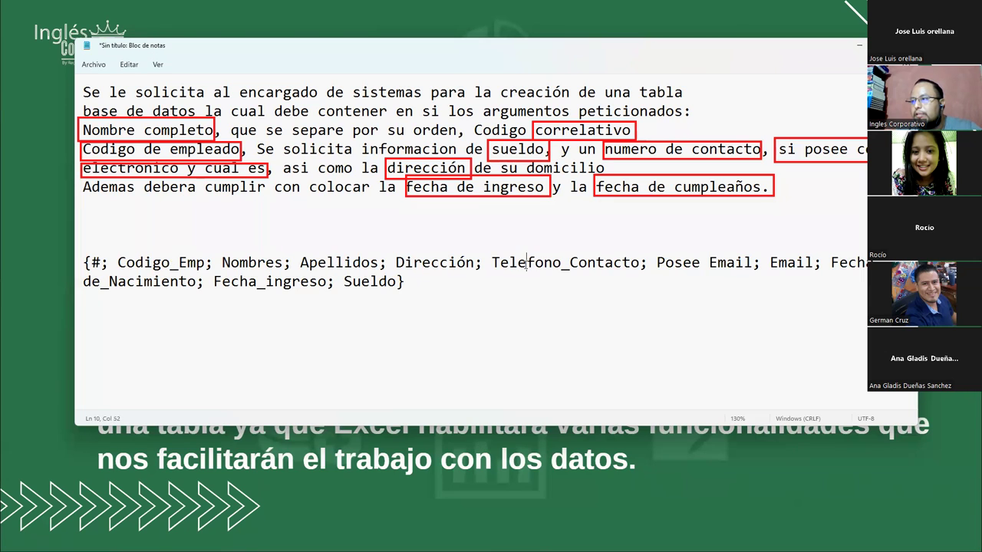
pyautogui.click(772, 263)
pyautogui.press('End')
pyautogui.click(256, 283)
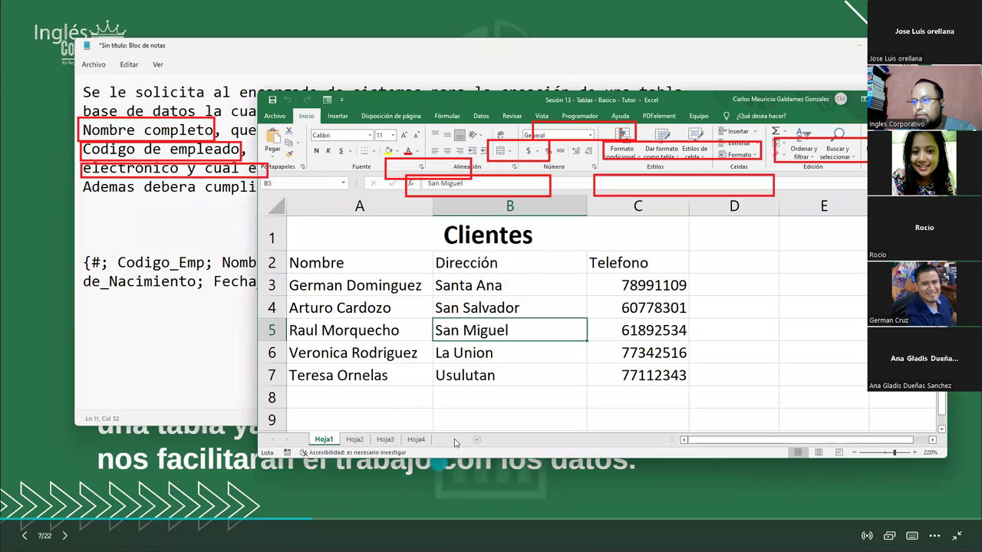
# Add a new sheet, put Notepad away and maximize the Excel workbook at cell A1
pyautogui.click(477, 439)
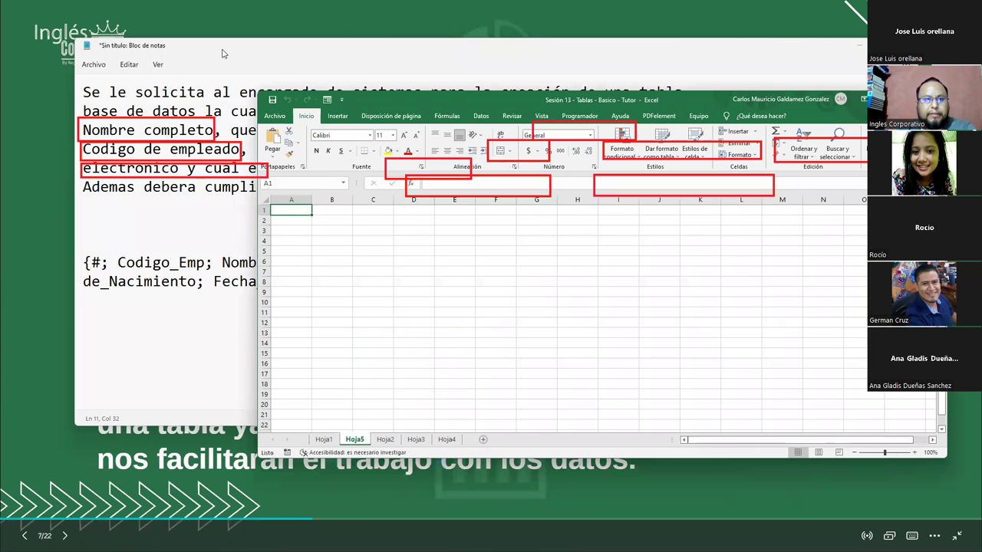
pyautogui.press('super+Down')
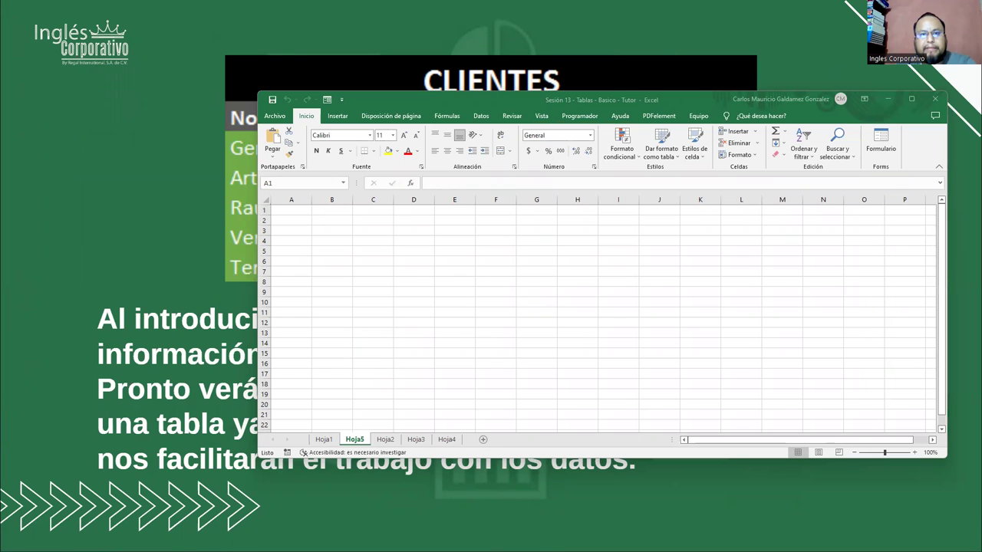
pyautogui.click(298, 213)
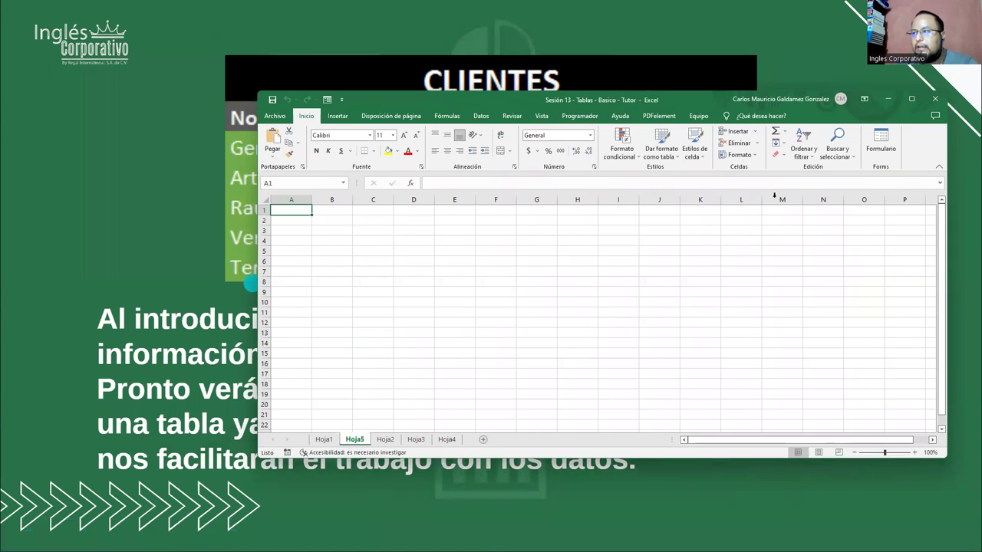
pyautogui.click(911, 99)
pyautogui.scroll(5, 443, 323)
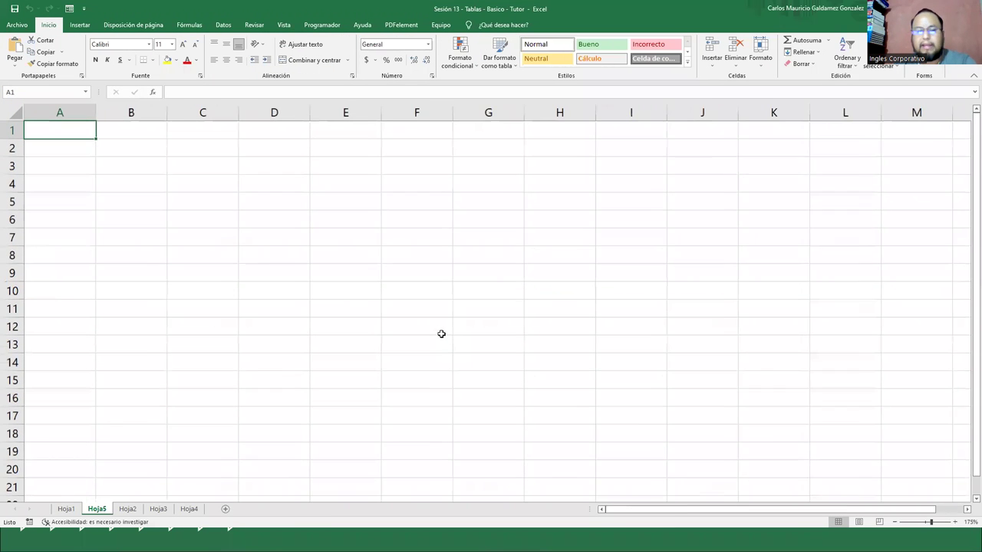
# Enter headers #, Codigo_Emp, Nombres, Apellidos, Dirección, Tele_Contac and Posee Email across A1:G1
pyautogui.write('#')
pyautogui.press('Tab')
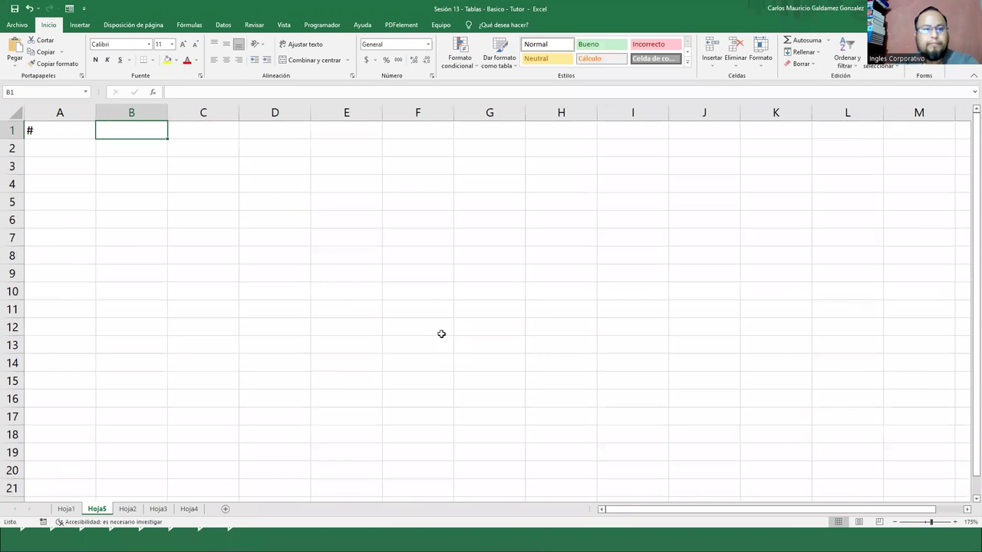
pyautogui.write('Codigo_Emp')
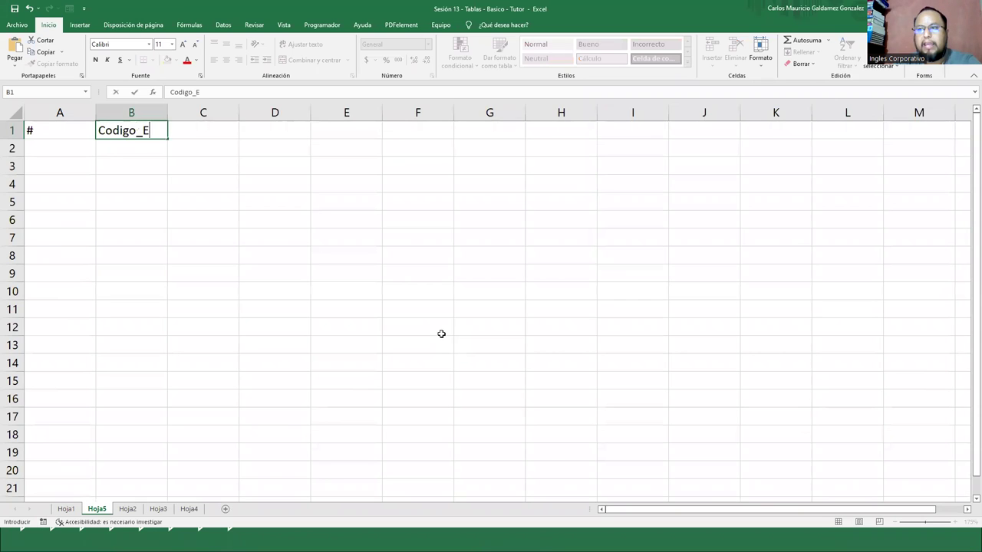
pyautogui.press('Tab')
pyautogui.write('Nombres')
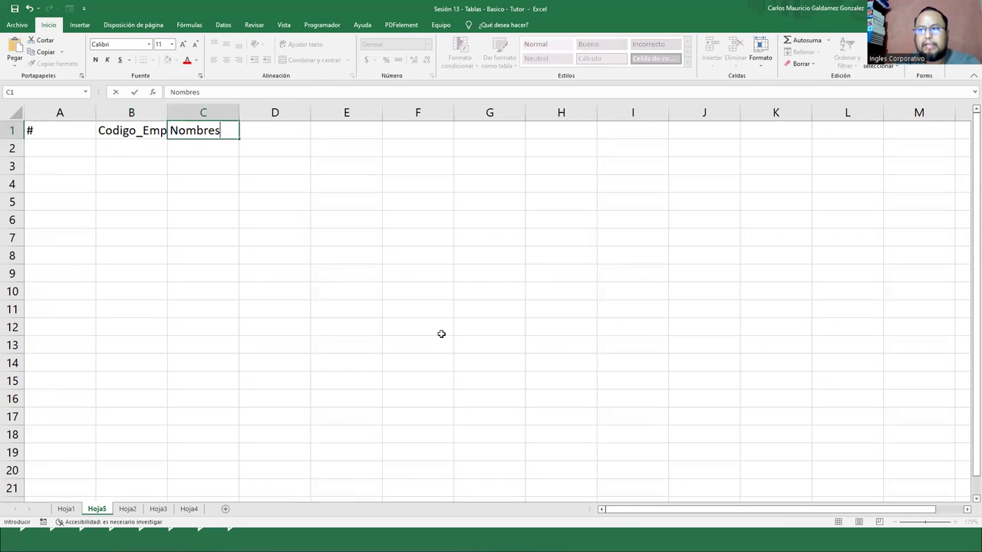
pyautogui.press('Tab')
pyautogui.write('Apellidos')
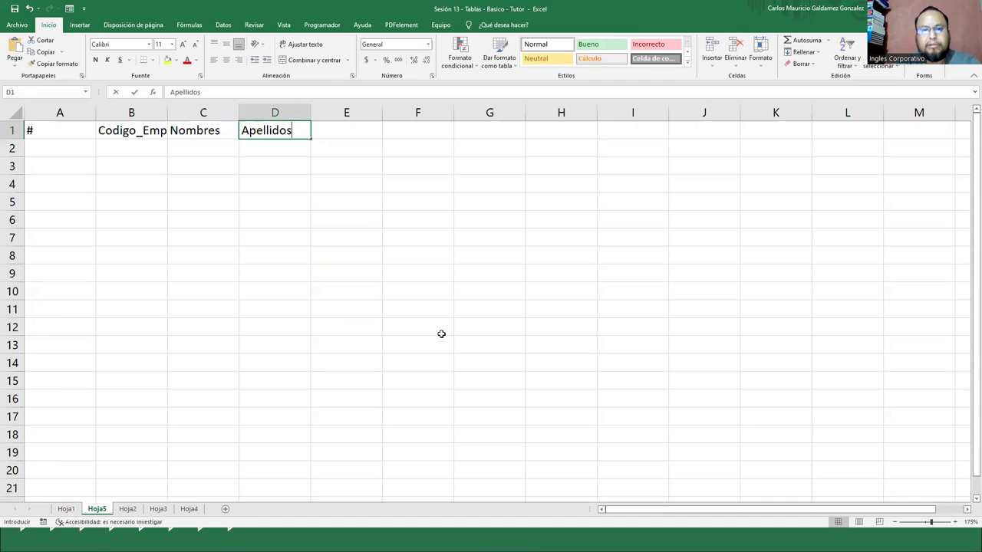
pyautogui.press('Tab')
pyautogui.write('Dirección')
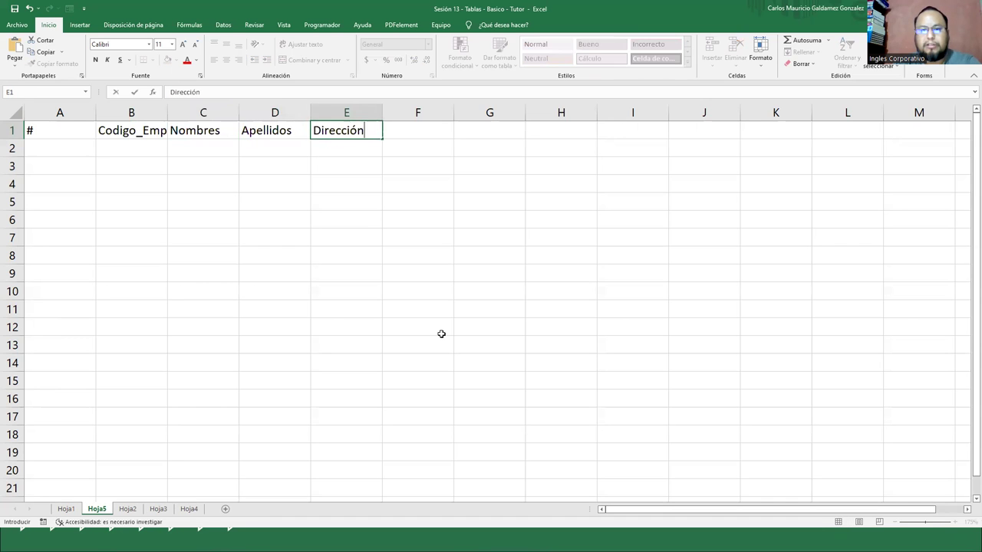
pyautogui.press('Tab')
pyautogui.write('Tele')
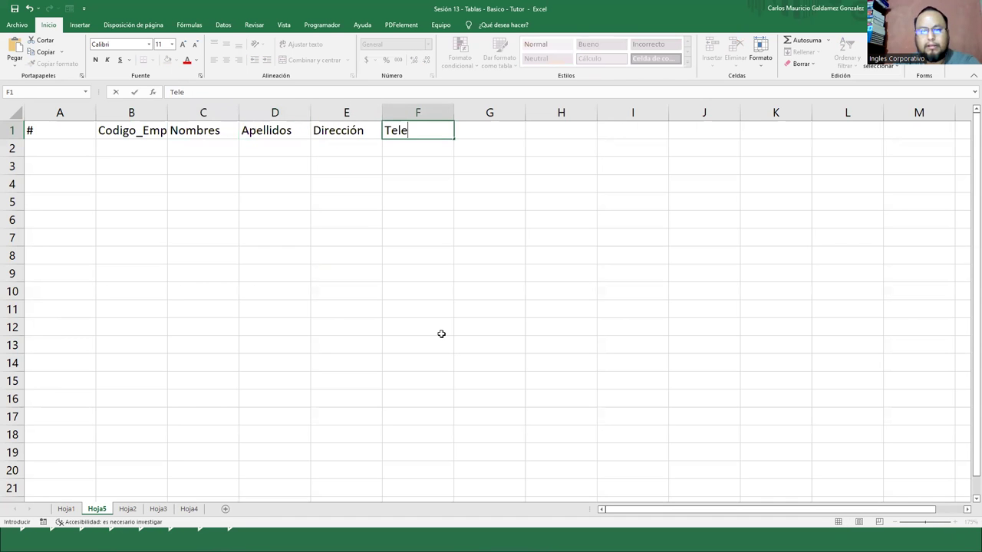
pyautogui.write('_Contac')
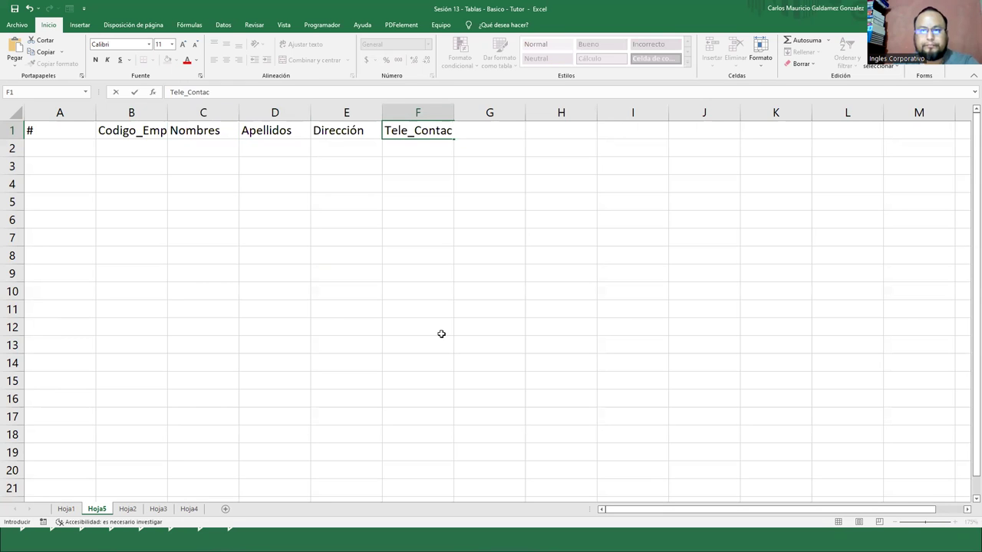
pyautogui.press('Tab')
pyautogui.write('Posee Email')
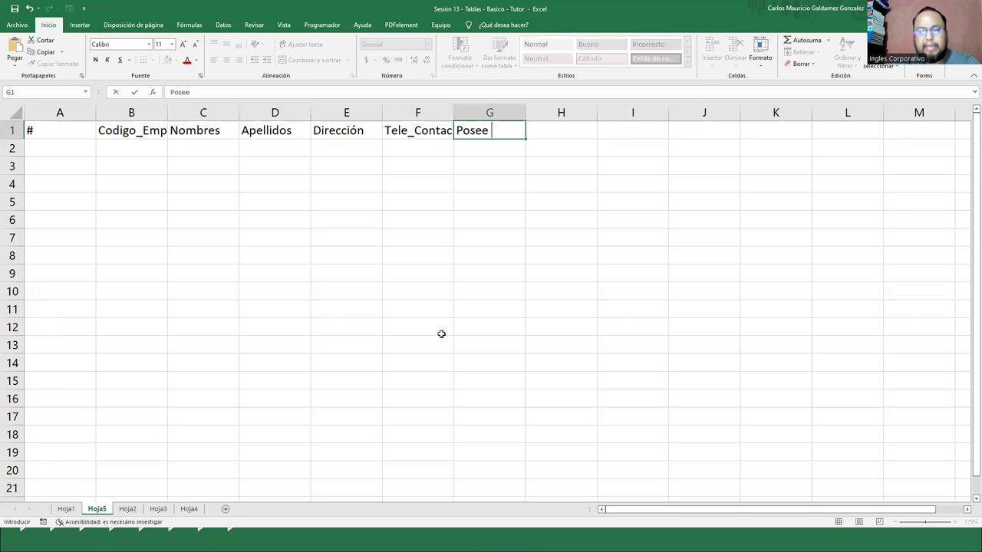
pyautogui.press('Tab')
# Enter Email, Fecha Nacimiento, Fecha de Ingreso and Sueldo in H1:K1, correcting typos
pyautogui.write('Email;')
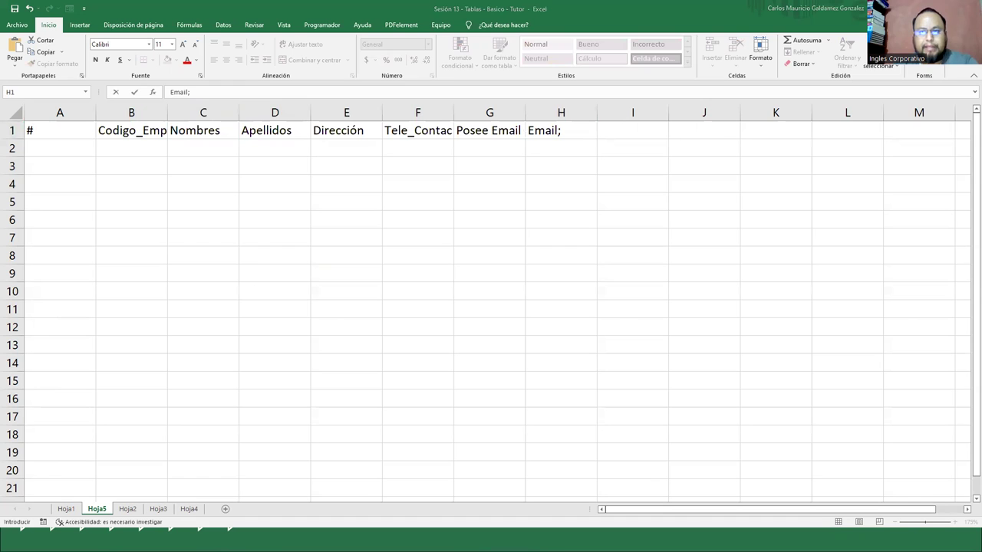
pyautogui.click(572, 130)
pyautogui.press('BackSpace')
pyautogui.press('Tab')
pyautogui.write('Fec')
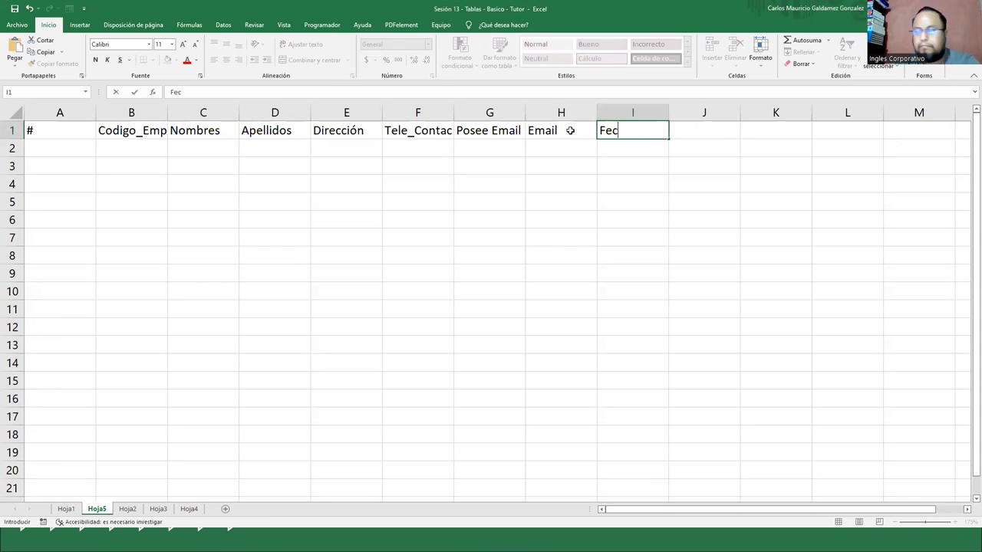
pyautogui.write('ha Nacimiento')
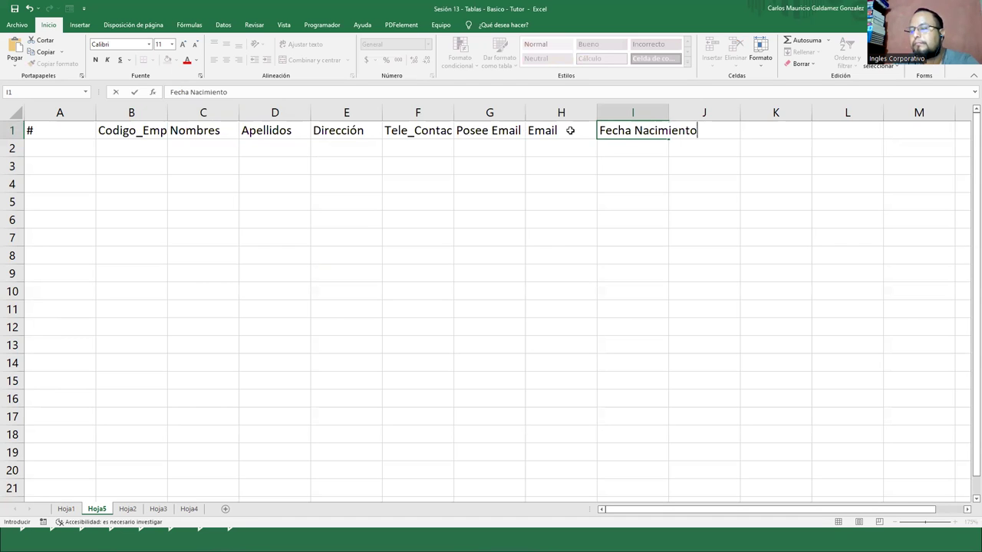
pyautogui.press('Tab')
pyautogui.write('Fe')
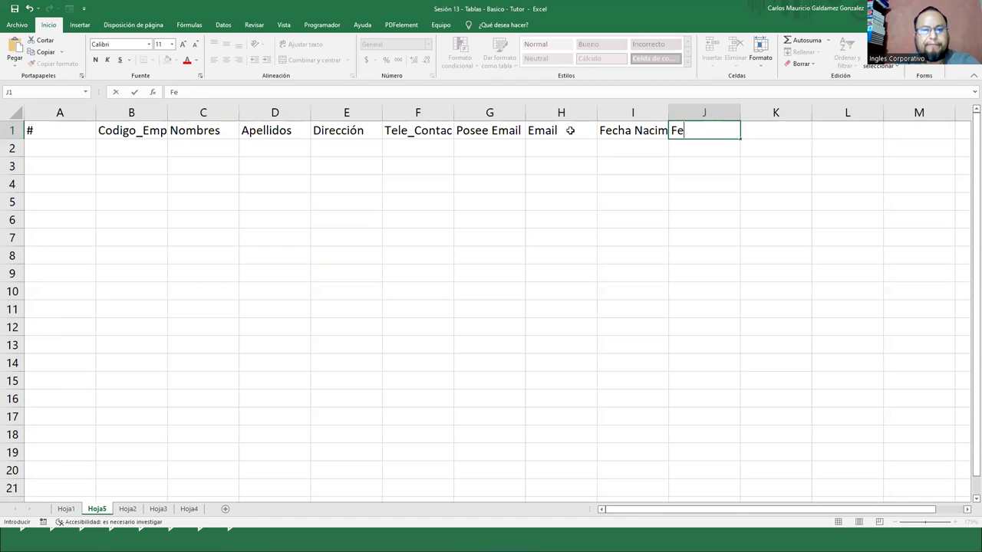
pyautogui.write('cha de Inr')
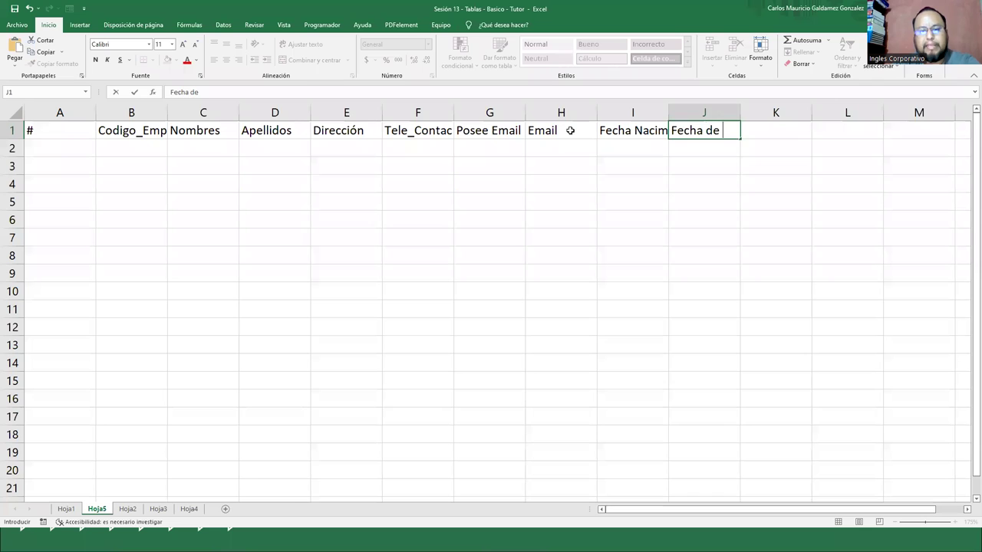
pyautogui.press('BackSpace')
pyautogui.write('greso')
pyautogui.press('Tab')
pyautogui.write('Sueldo')
pyautogui.press('Return')
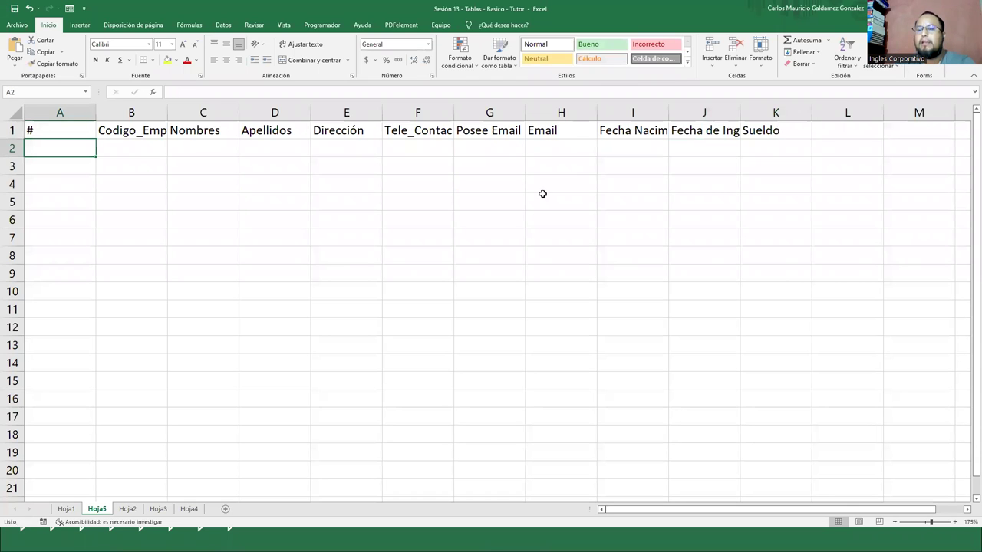
# AutoFit columns A–F to the #, Codigo_Emp, Nombres, Apellidos, Dirección and Tele_Contac headers
pyautogui.doubleClick(96, 113)
pyautogui.doubleClick(108, 114)
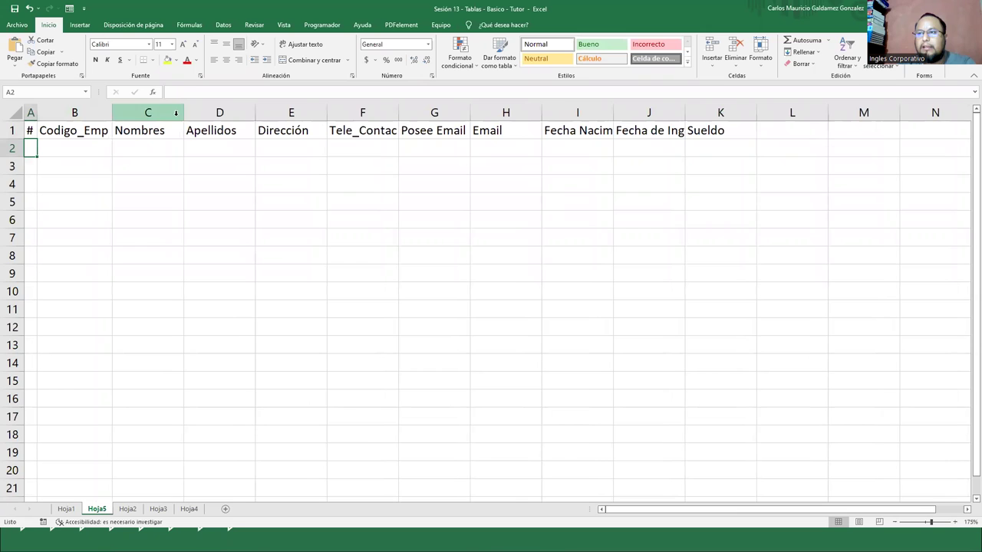
pyautogui.doubleClick(184, 113)
pyautogui.doubleClick(240, 113)
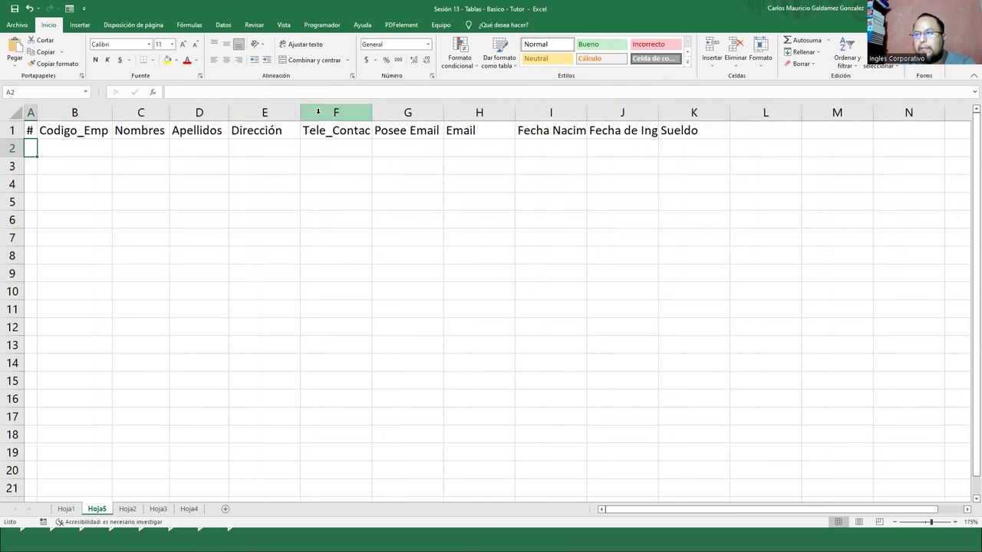
pyautogui.doubleClick(300, 113)
pyautogui.doubleClick(358, 113)
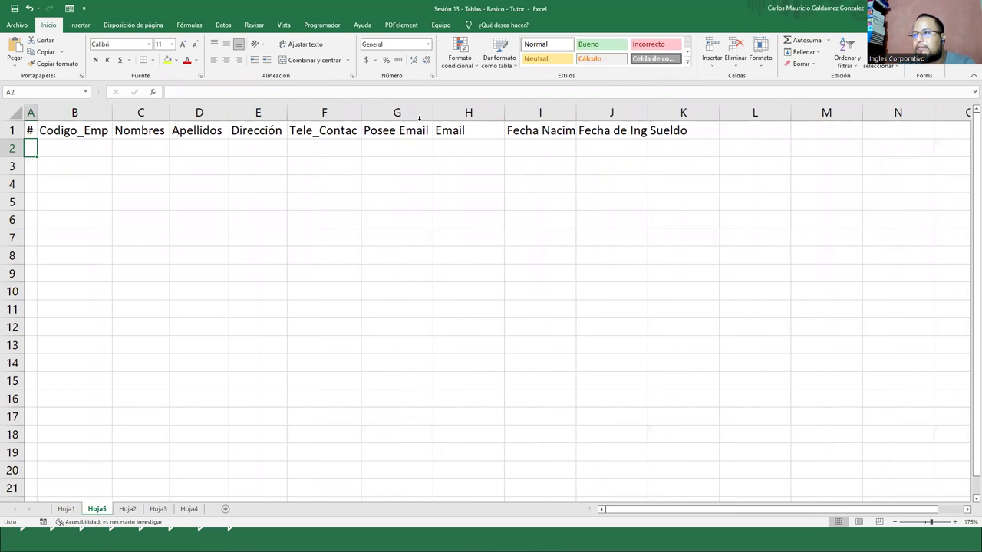
# AutoFit columns G, I and J for Posee Email and both Fecha headers, then select A1:J1
pyautogui.click(418, 113)
pyautogui.doubleClick(433, 112)
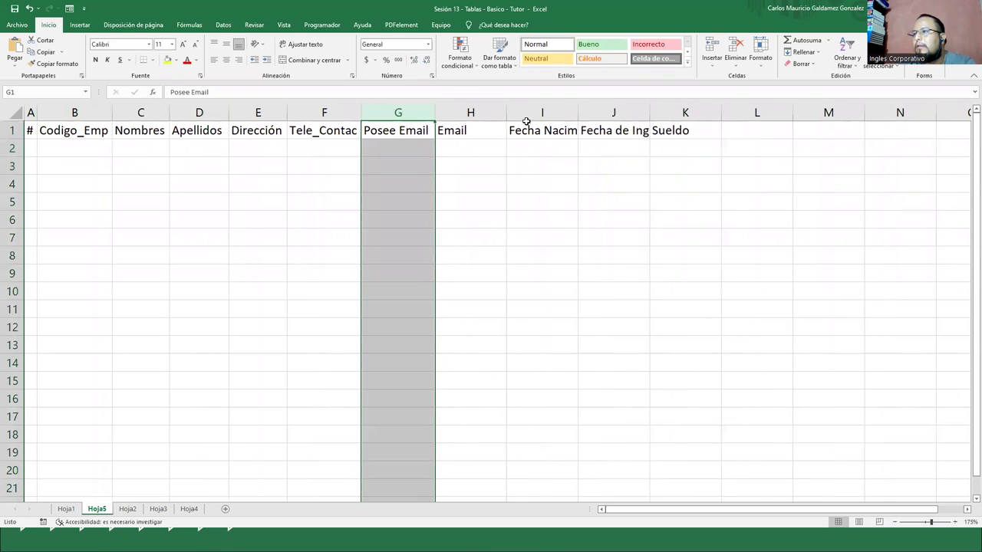
pyautogui.doubleClick(577, 113)
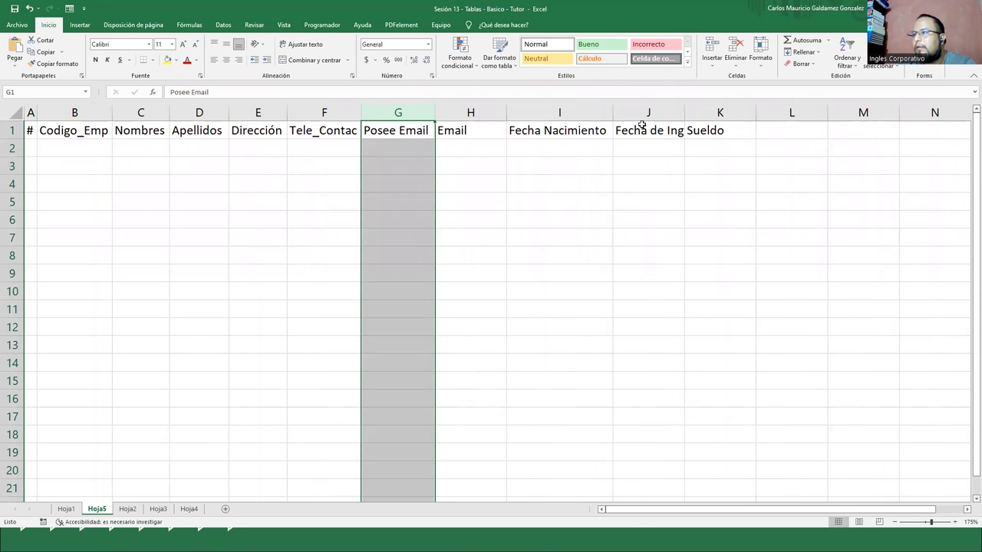
pyautogui.doubleClick(682, 112)
pyautogui.click(238, 178)
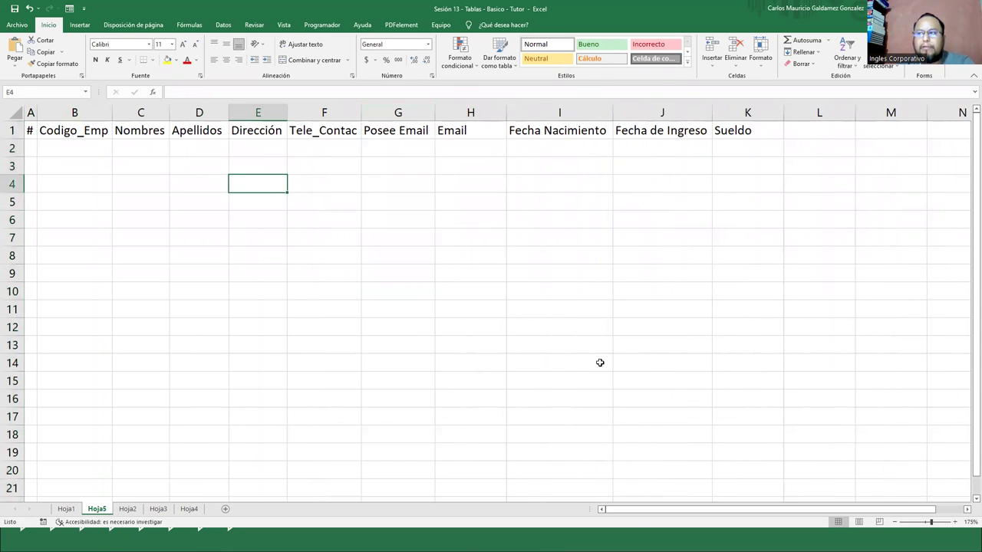
pyautogui.moveTo(29, 131); pyautogui.dragTo(714, 128)
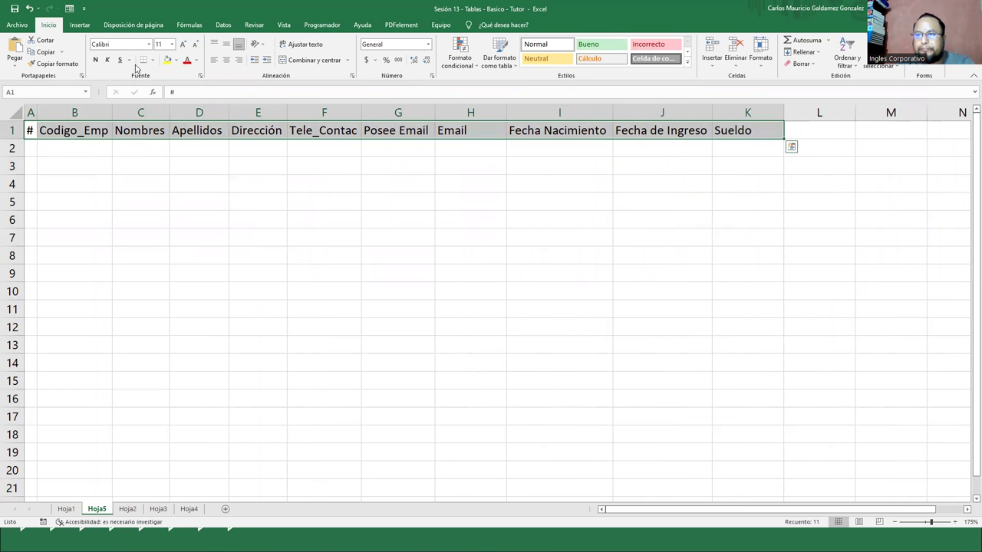
# Centre and bold the header row, then widen the Nombres, Apellidos and Dirección columns
pyautogui.click(226, 62)
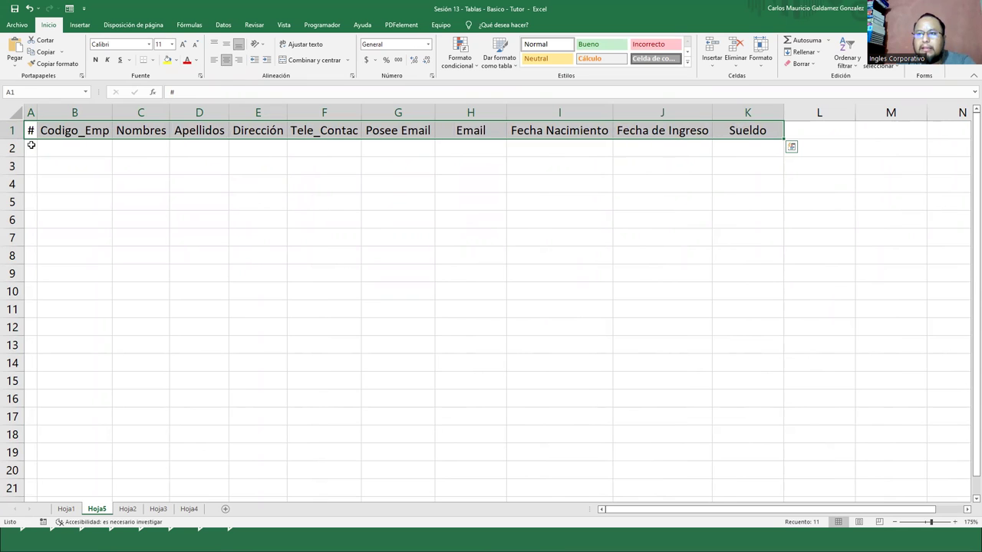
pyautogui.click(105, 60)
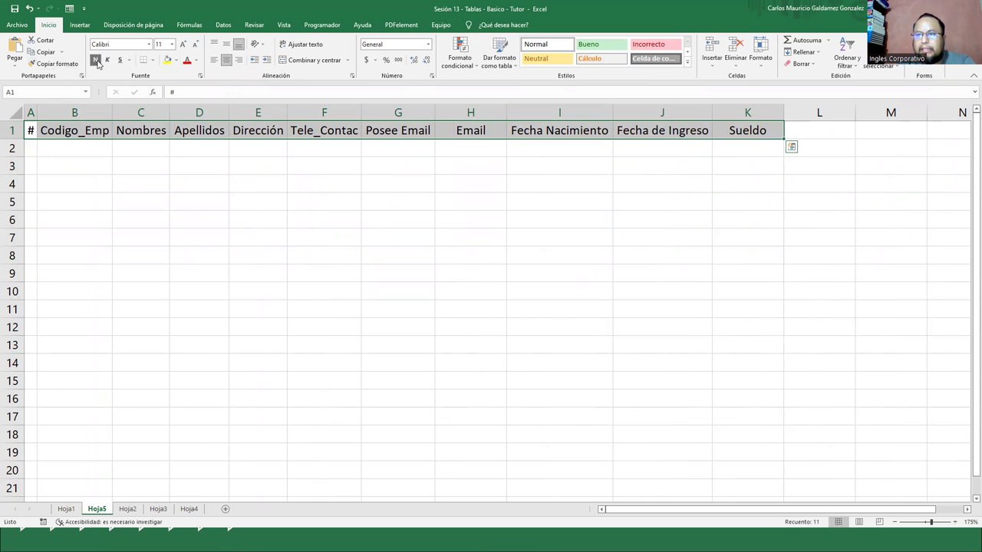
pyautogui.click(132, 178)
pyautogui.moveTo(168, 113); pyautogui.dragTo(195, 112)
pyautogui.moveTo(254, 112); pyautogui.dragTo(388, 123)
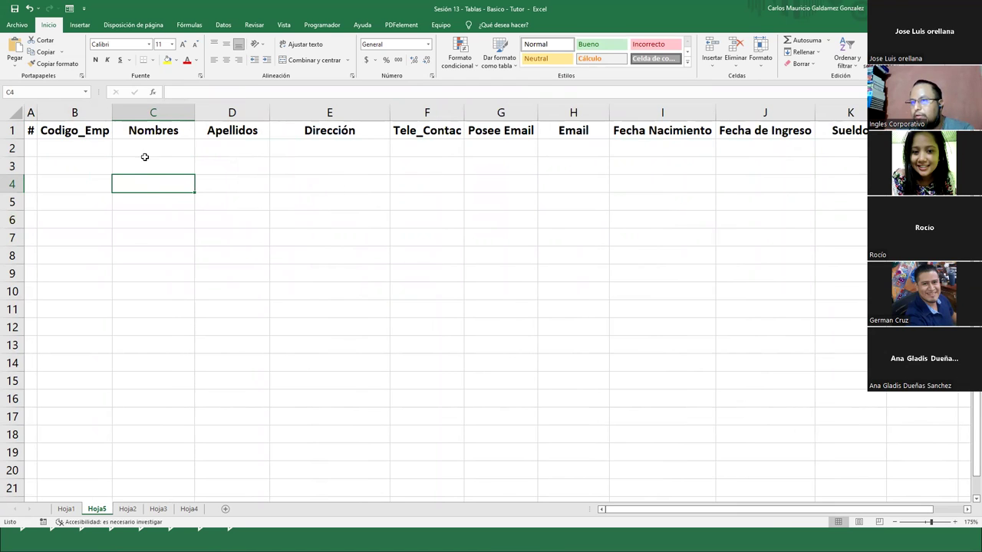
# Select the header row A1:K1, then widen column A slightly
pyautogui.click(34, 131)
pyautogui.hotkey('ctrl', 'shift', 'Right')
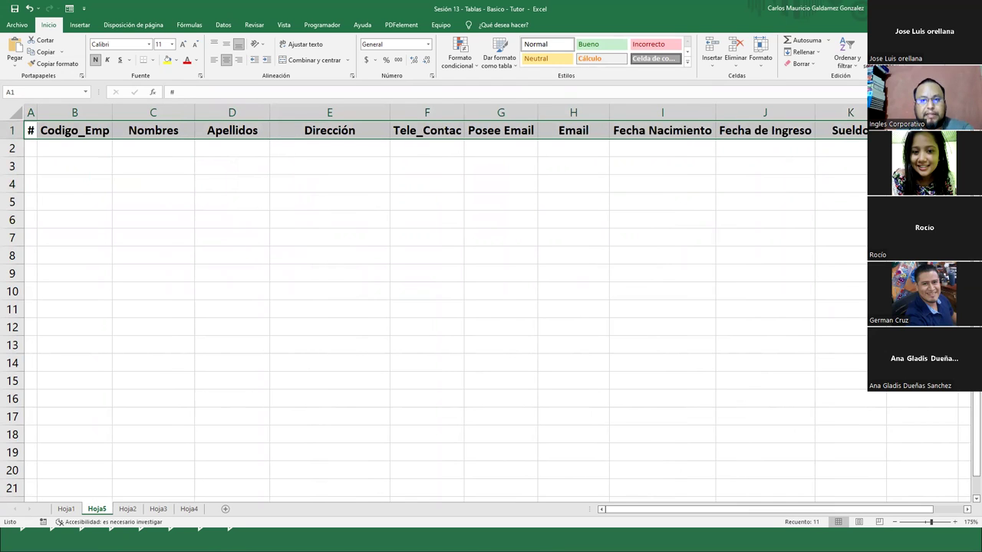
pyautogui.click(52, 150)
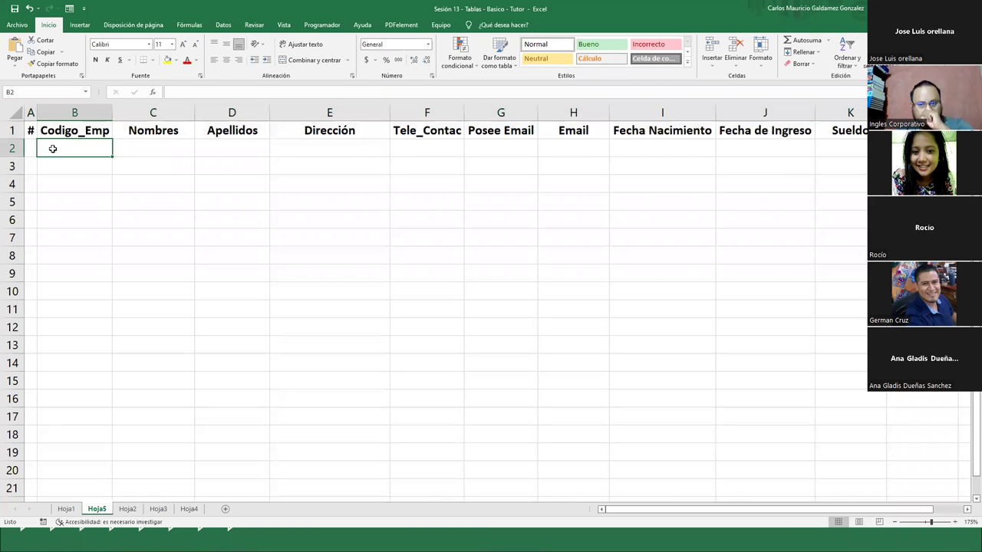
pyautogui.moveTo(37, 113); pyautogui.dragTo(41, 113)
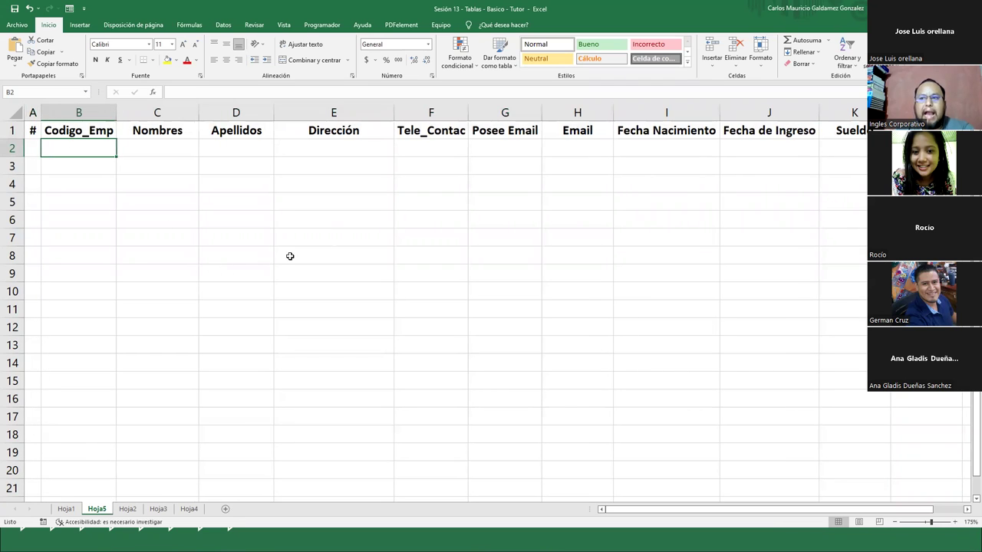
# Select A2:K2, glance at the CLIENTES slide, and return to cell A1
pyautogui.click(33, 151)
pyautogui.moveTo(82, 151); pyautogui.dragTo(829, 144)
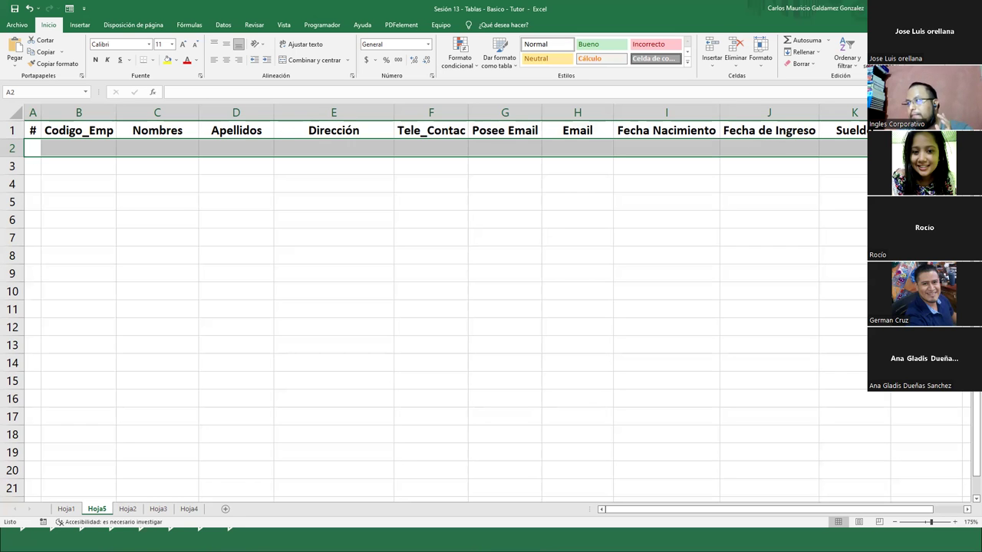
pyautogui.hotkey('alt', 'Tab')
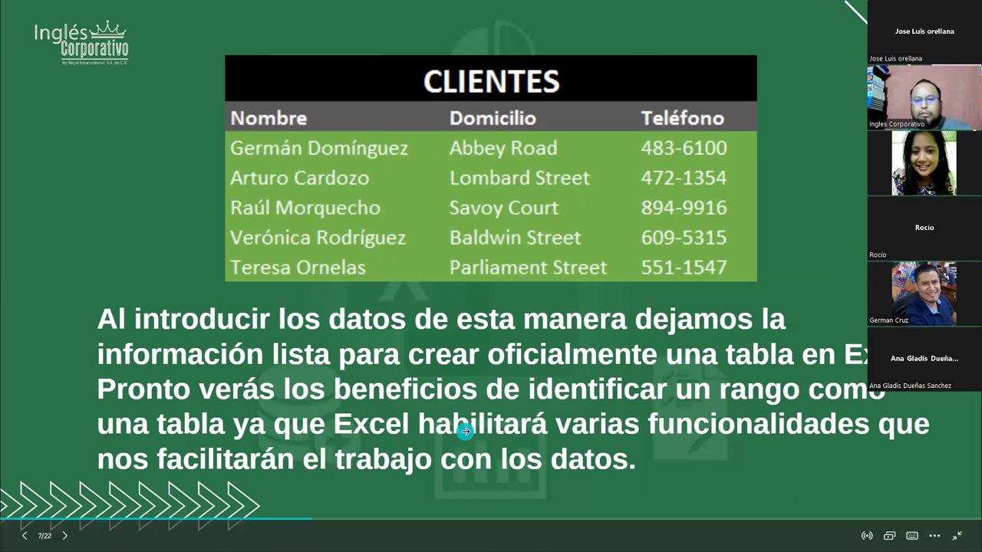
pyautogui.hotkey('alt', 'Tab')
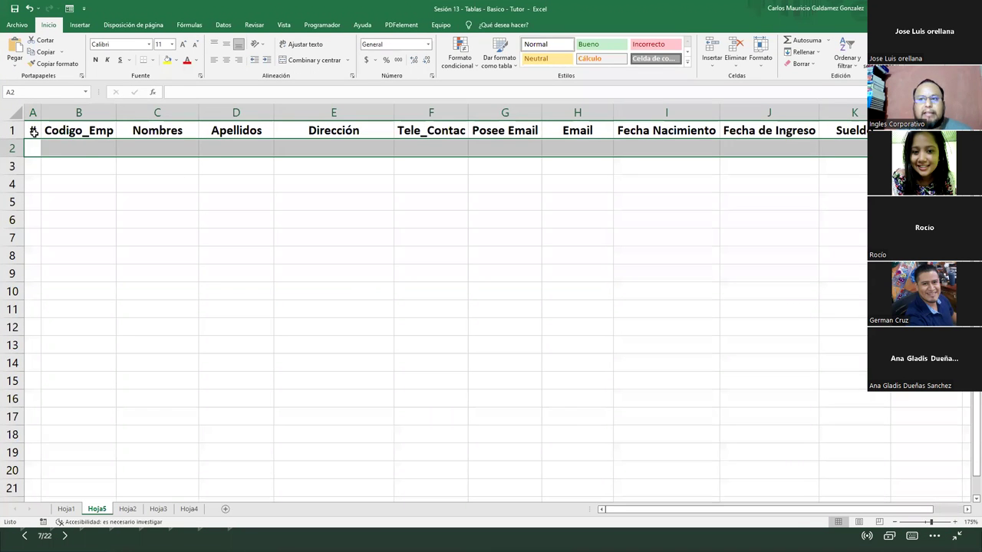
pyautogui.click(33, 132)
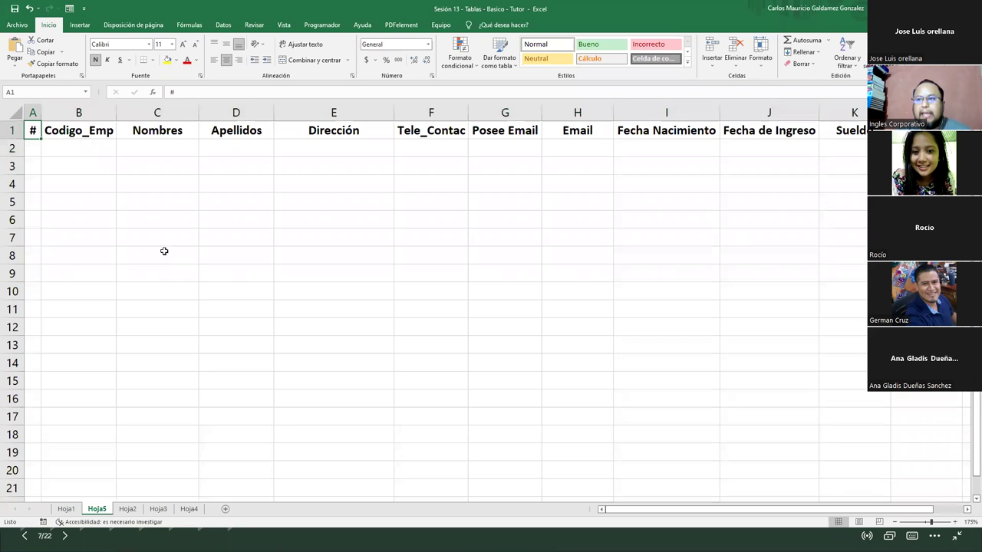
# Step along the headers to F1 and rename Tele_Contac to Tel_Contac
pyautogui.click(89, 137)
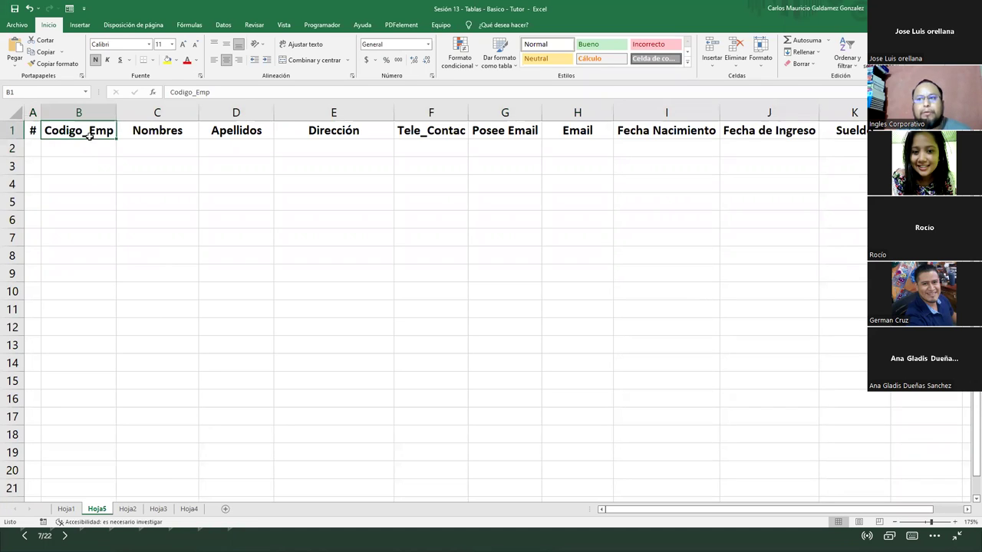
pyautogui.click(161, 130)
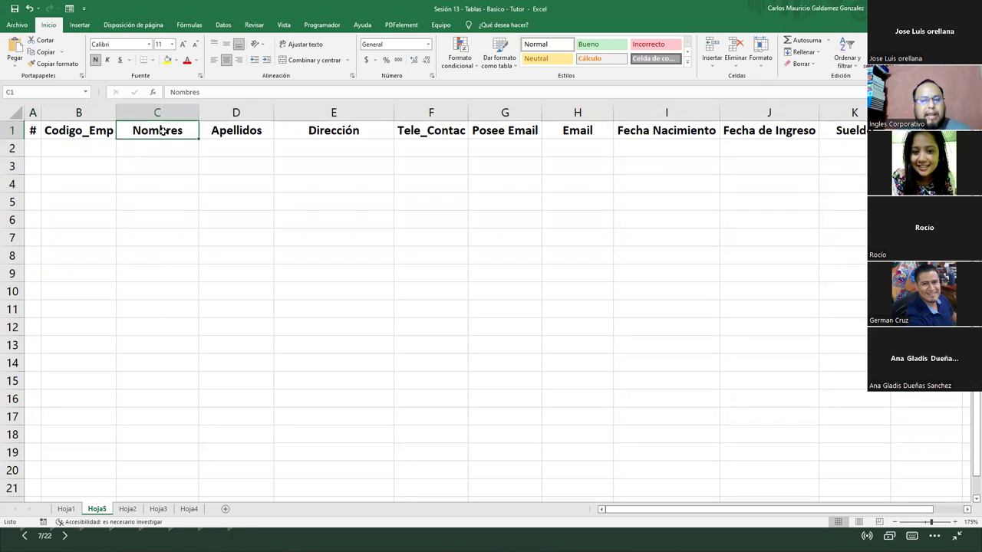
pyautogui.click(234, 132)
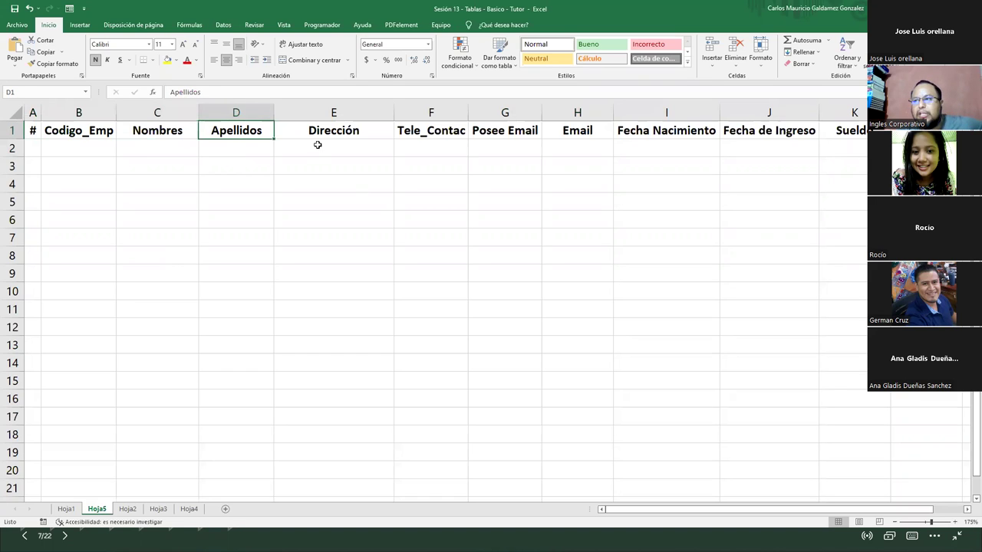
pyautogui.click(316, 135)
pyautogui.click(442, 137)
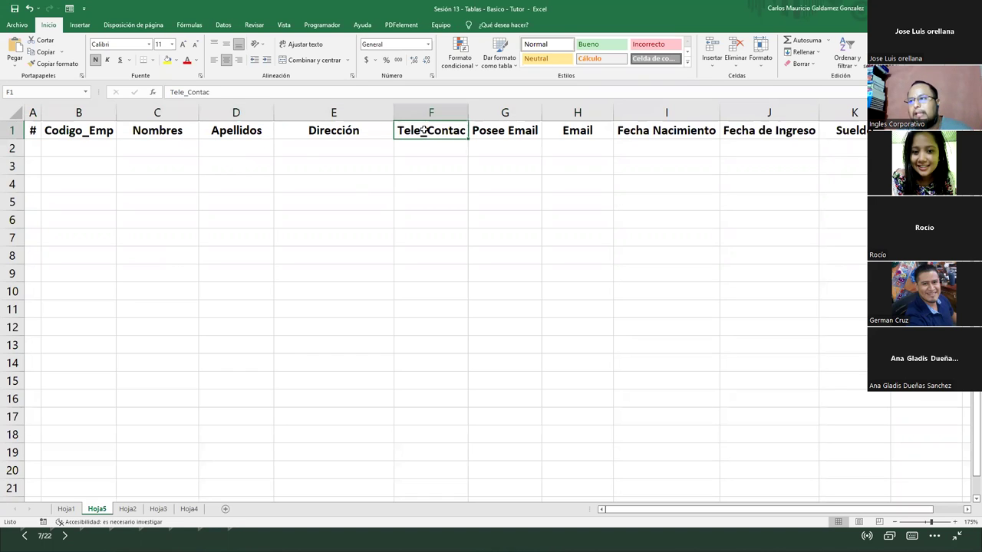
pyautogui.click(185, 92)
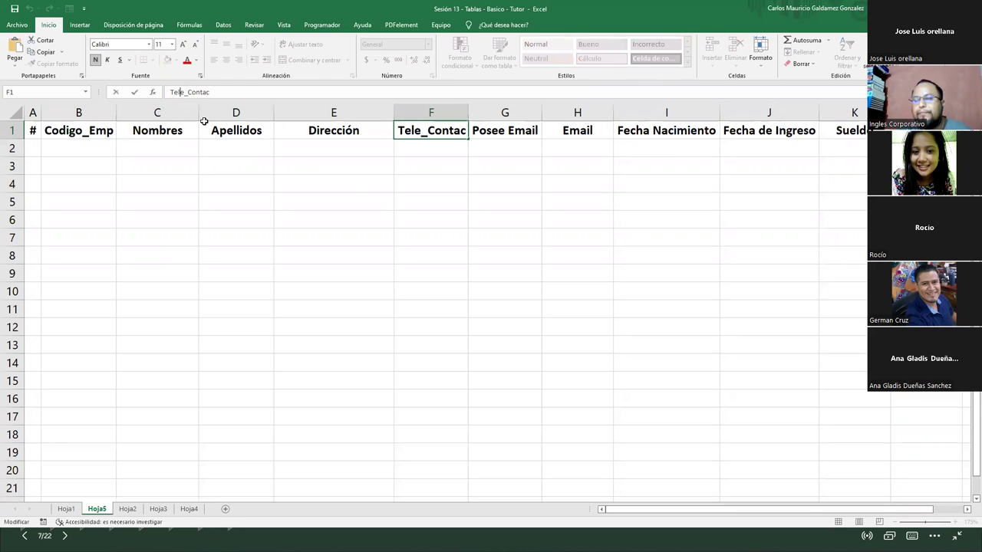
pyautogui.press('BackSpace')
pyautogui.press('Return')
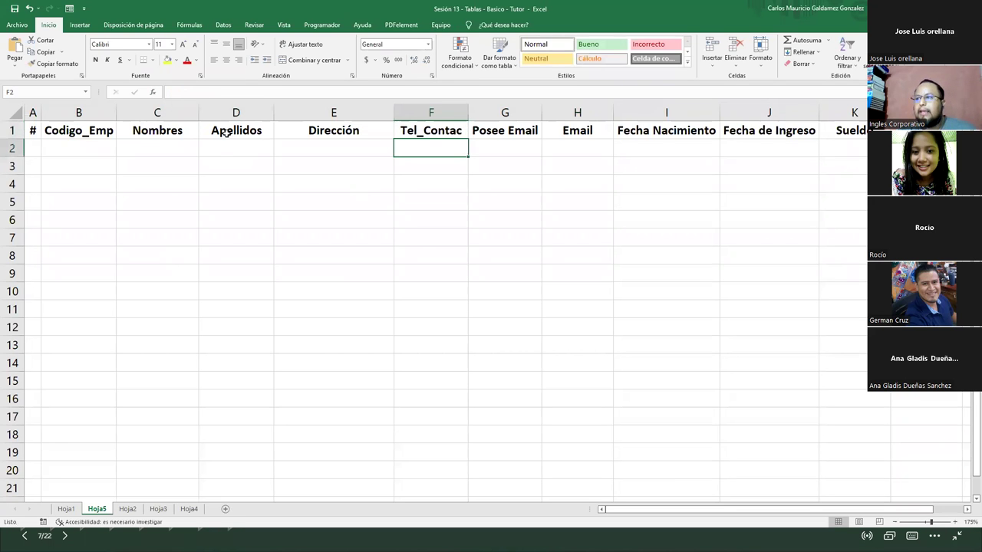
# Check the remaining headers from Posee Email to Sueldo, ending at cell I2
pyautogui.click(513, 129)
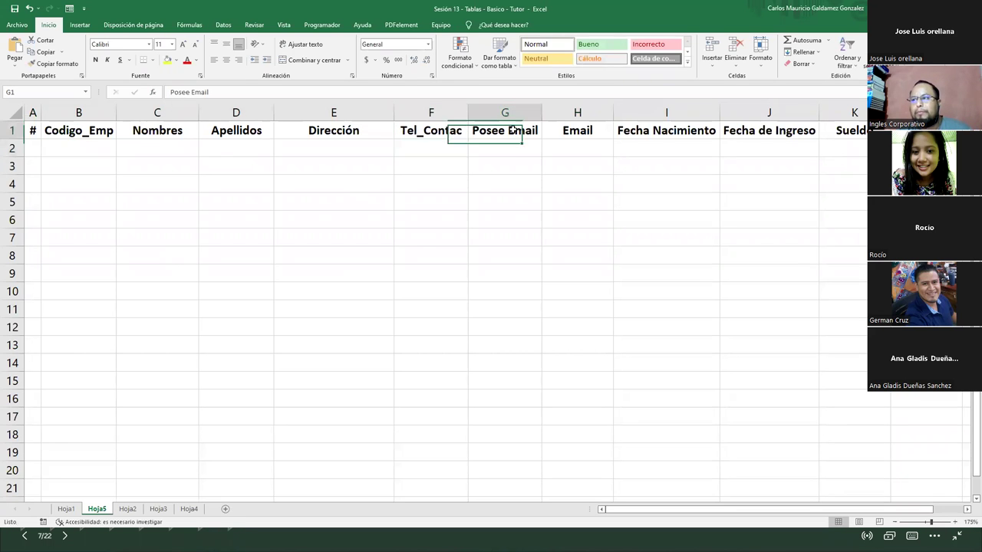
pyautogui.click(589, 132)
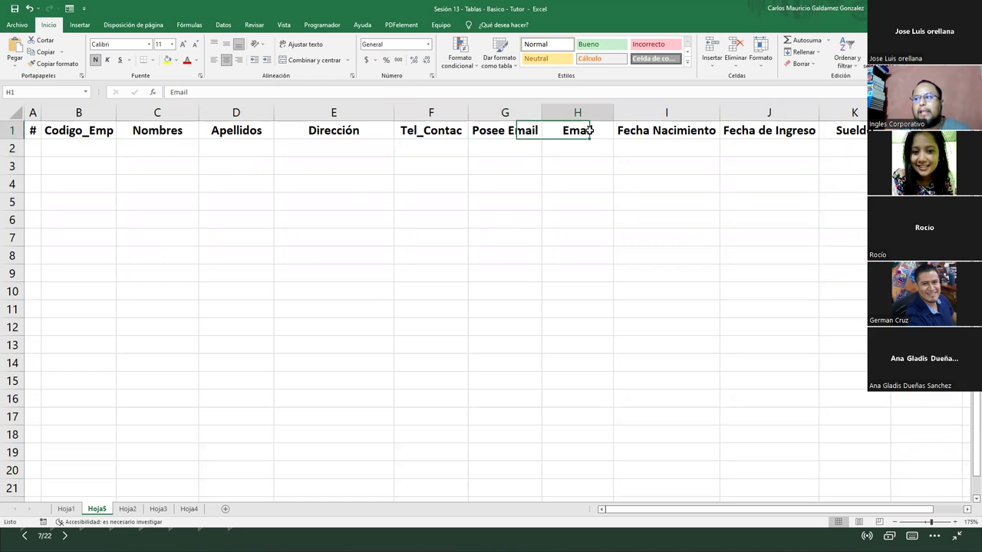
pyautogui.click(658, 132)
pyautogui.click(760, 127)
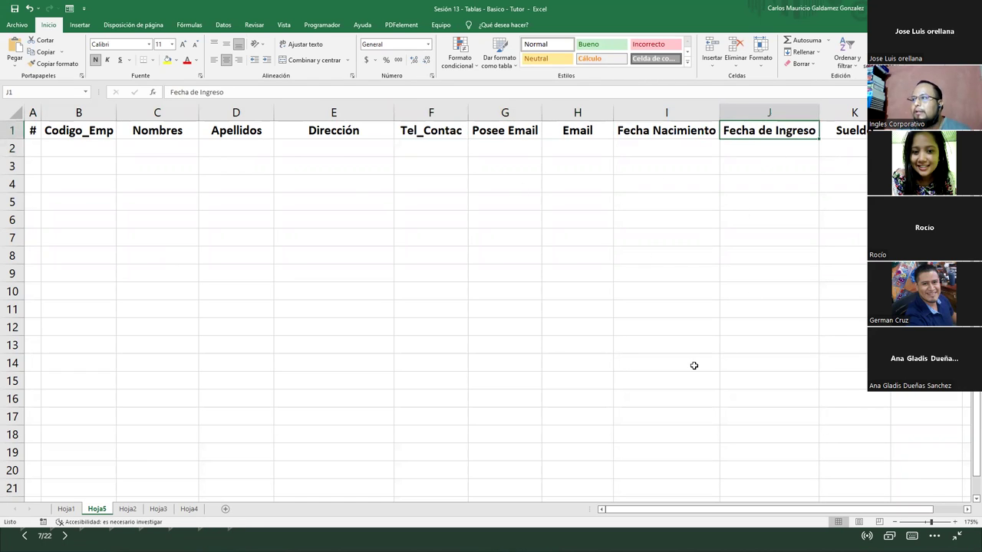
pyautogui.press('Right')
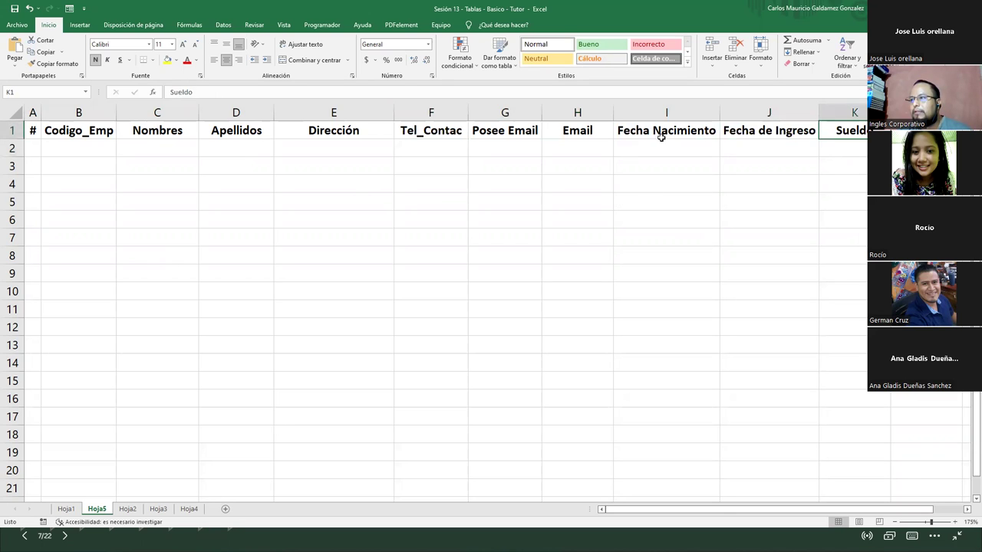
pyautogui.click(661, 139)
pyautogui.click(662, 142)
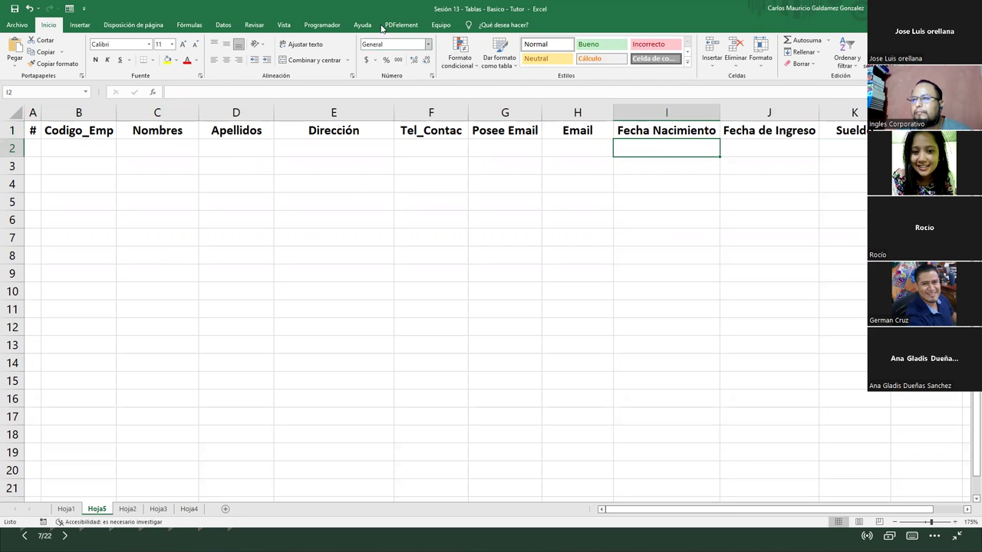
# Browse the Programador tab's Insertar controls, then advance the slideshow to the range-versus-table slide
pyautogui.click(316, 26)
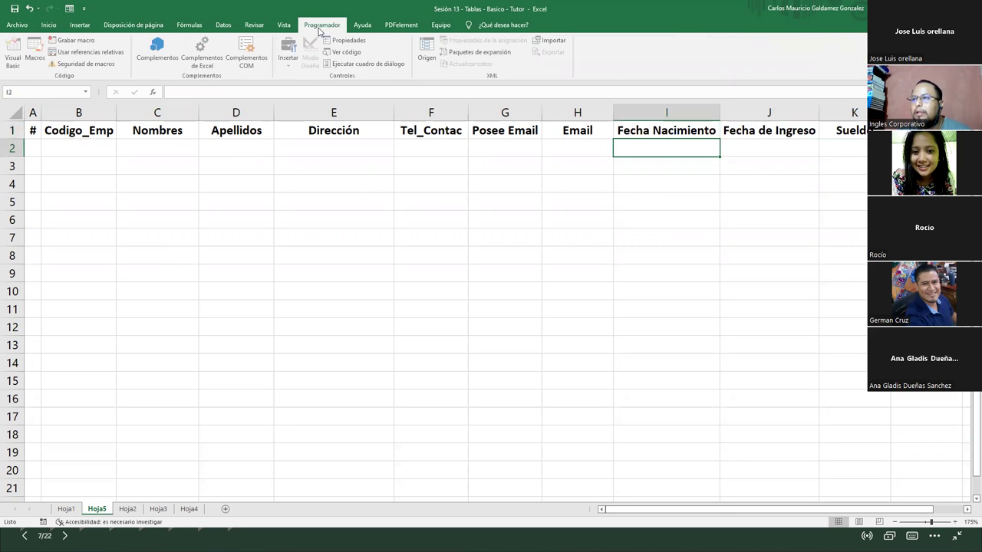
pyautogui.click(289, 60)
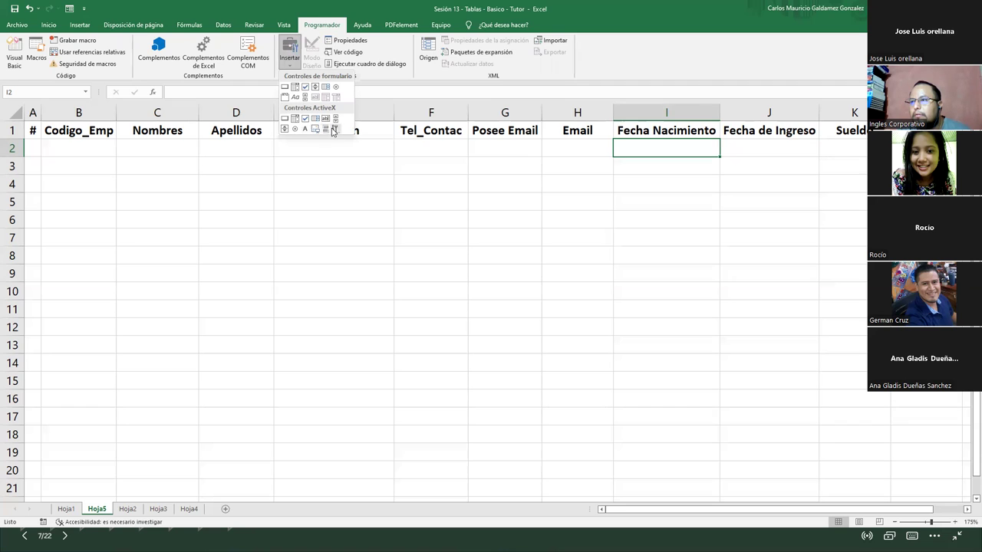
pyautogui.click(643, 71)
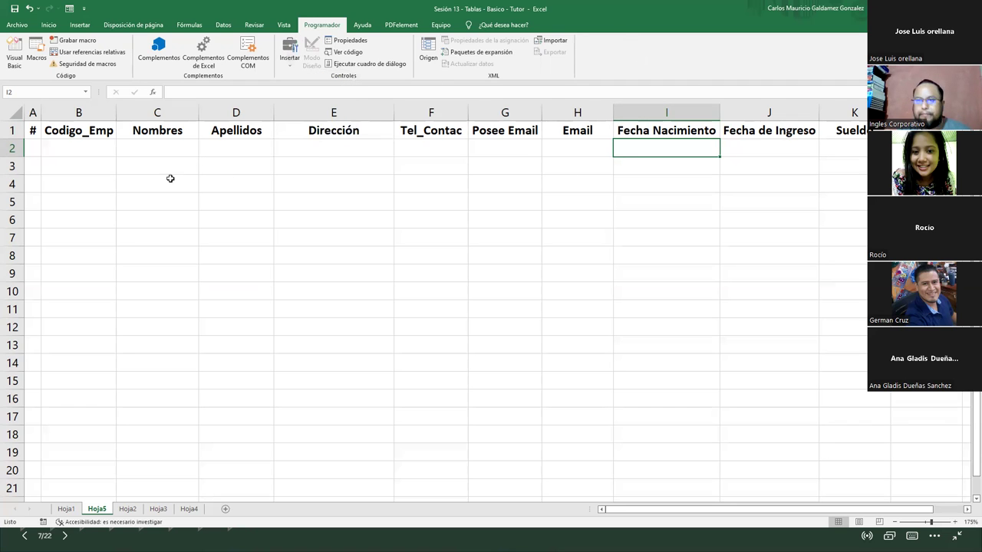
pyautogui.click(27, 145)
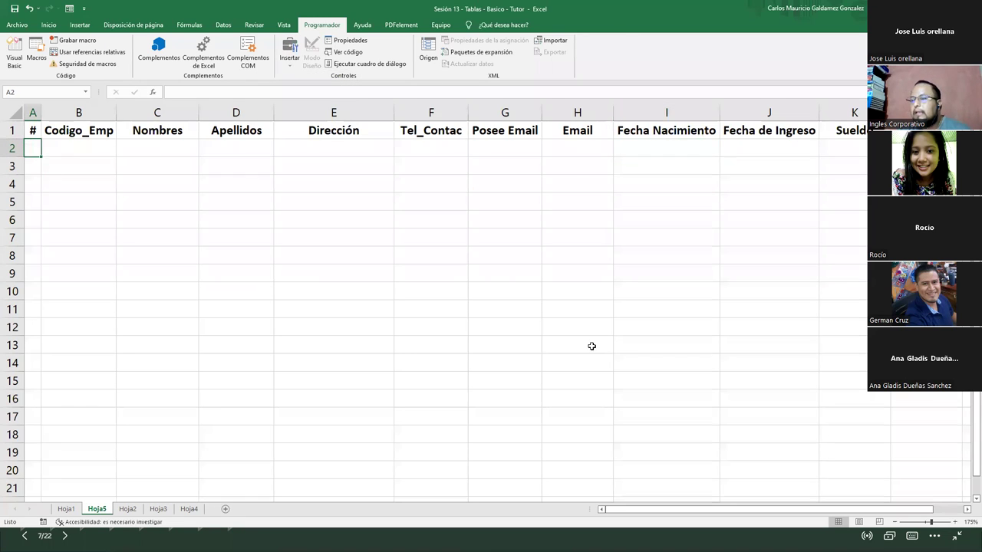
pyautogui.hotkey('alt', 'Tab')
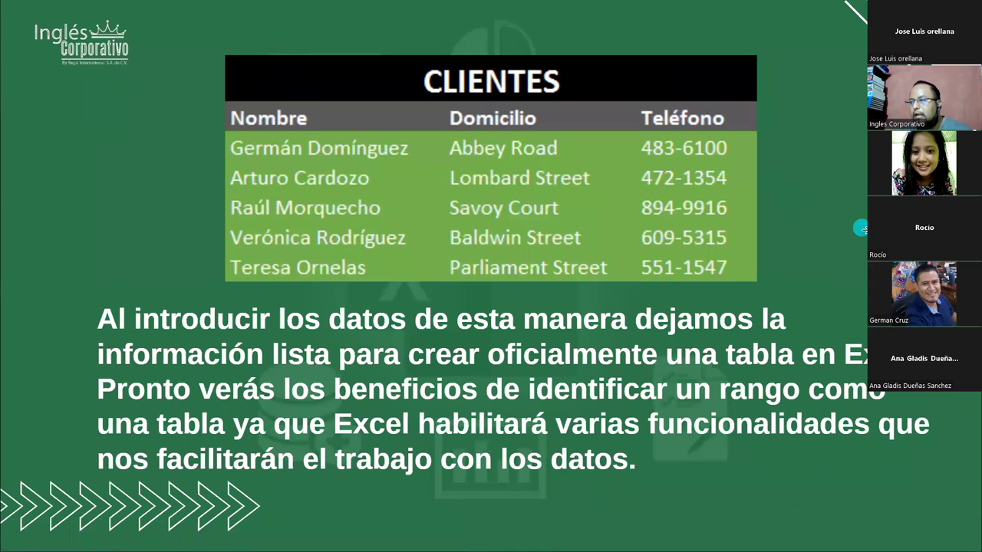
pyautogui.press('Right')
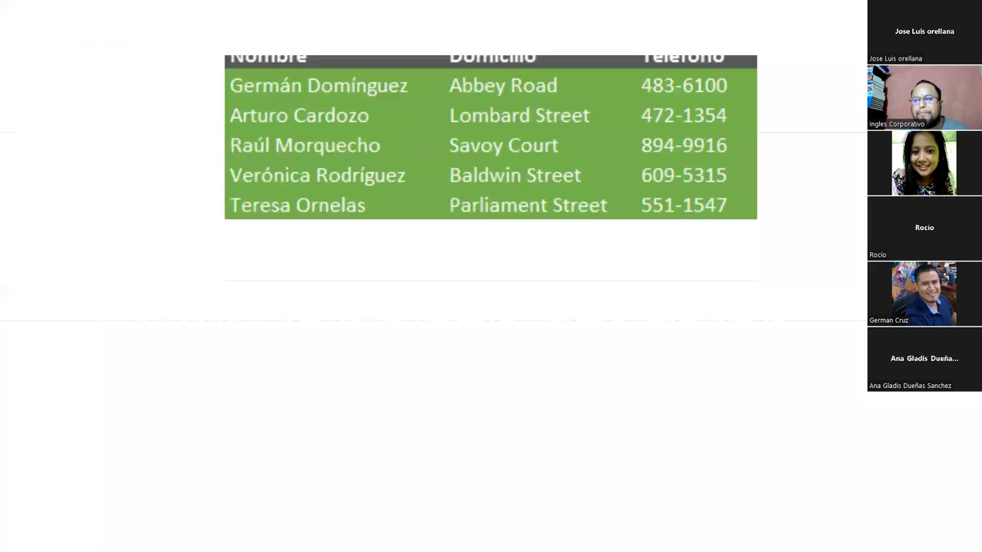
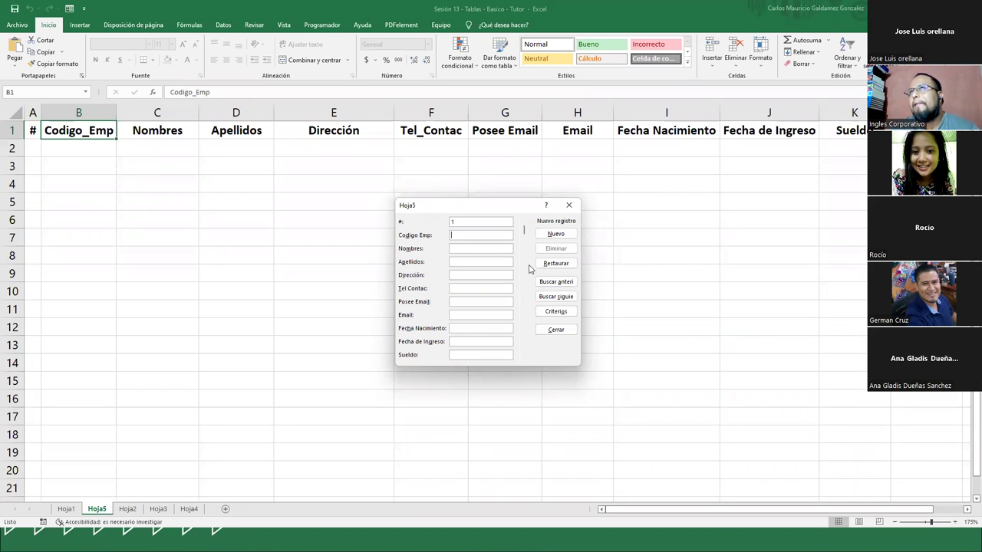
pyautogui.write('L')
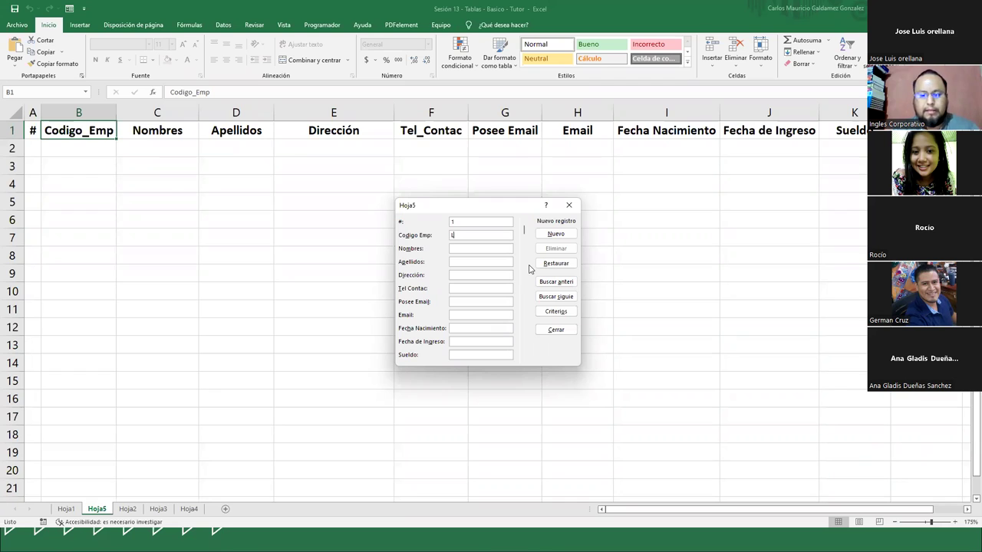
pyautogui.write('B01990')
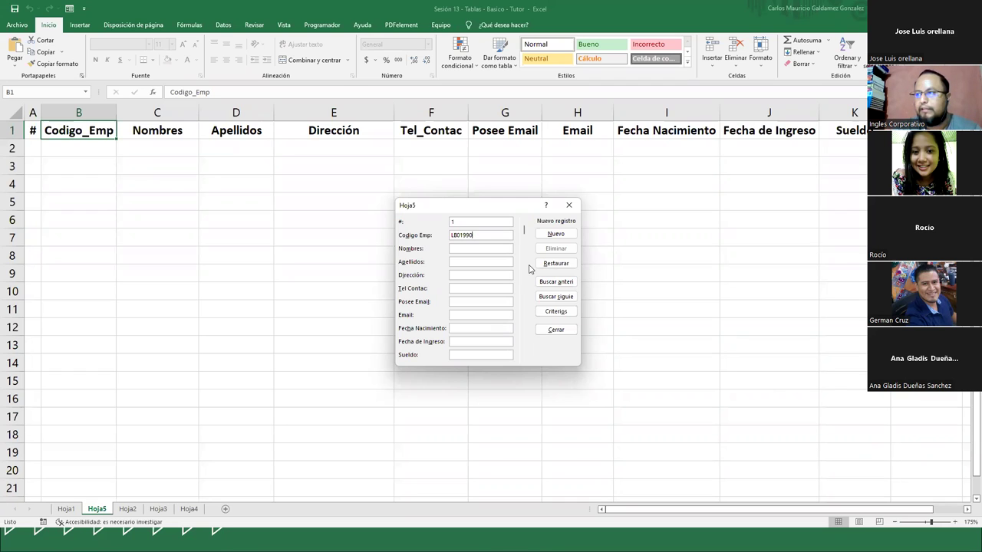
pyautogui.click(471, 247)
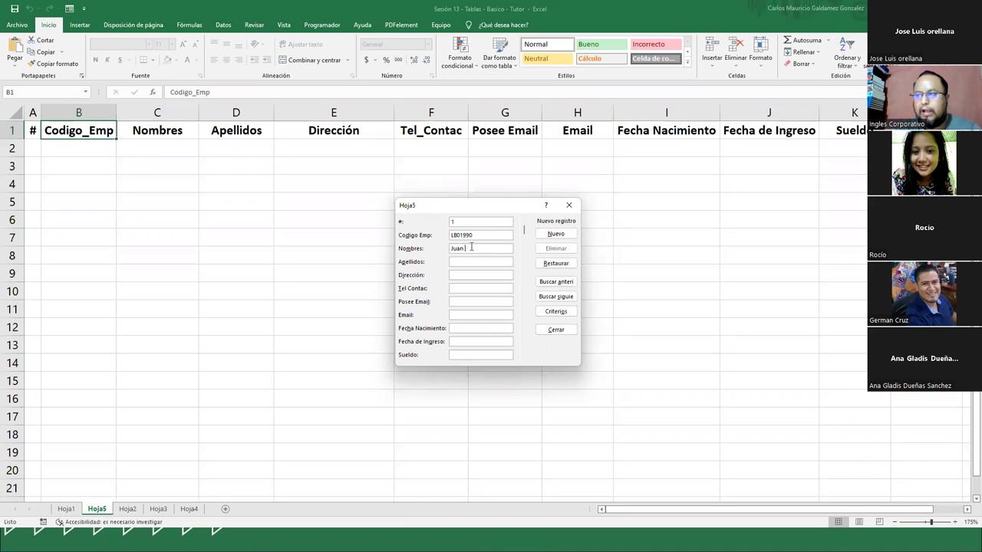
pyautogui.press('Tab')
pyautogui.press('Tab')
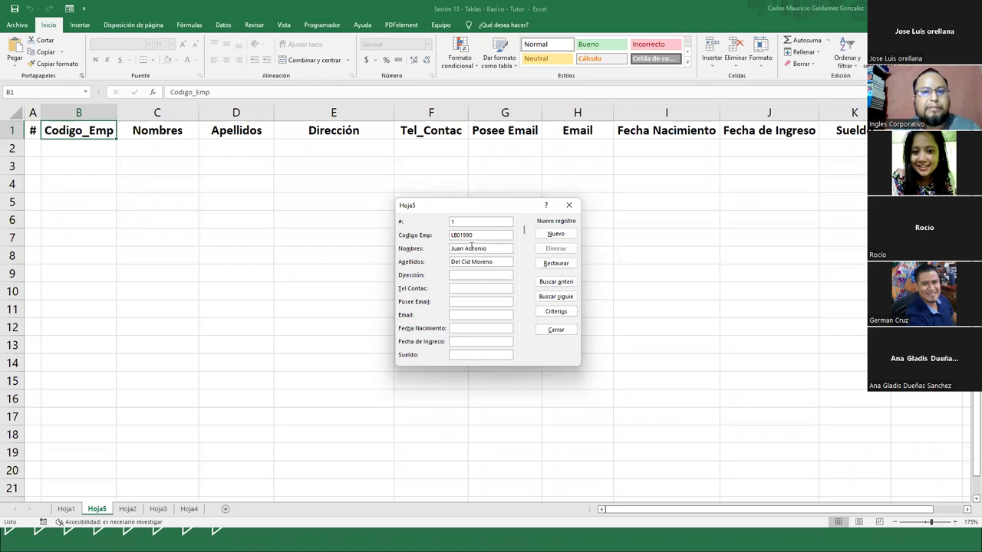
pyautogui.write('Sa')
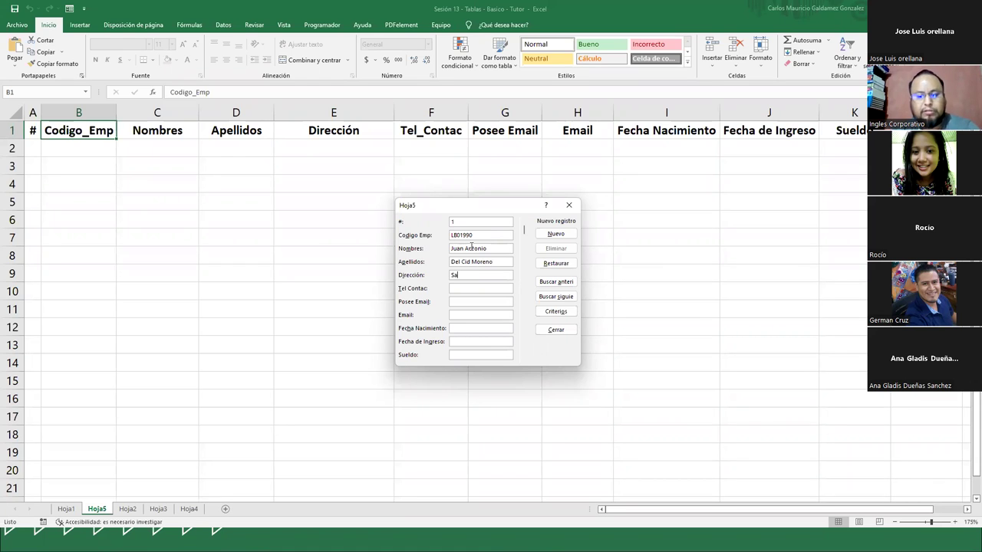
pyautogui.write('n Salvador')
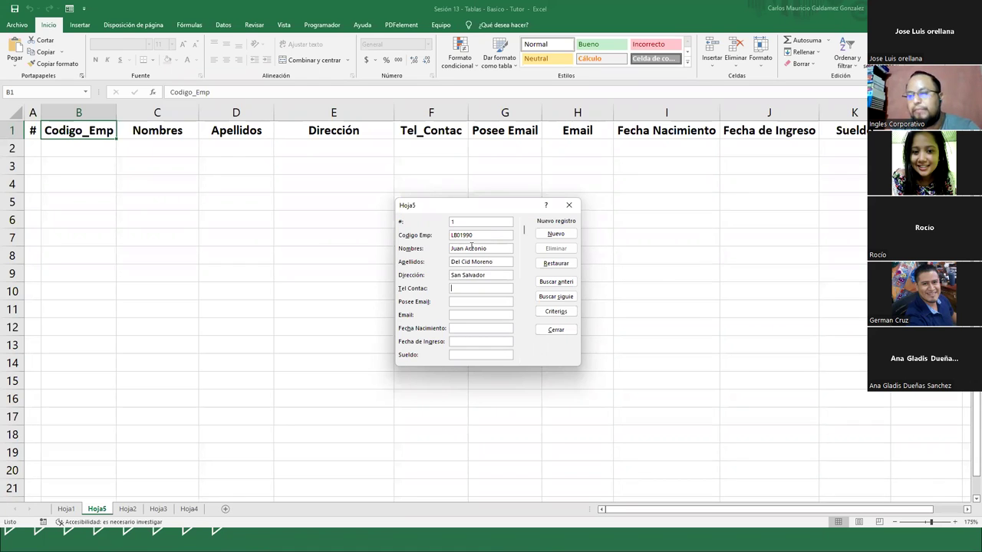
pyautogui.write('779')
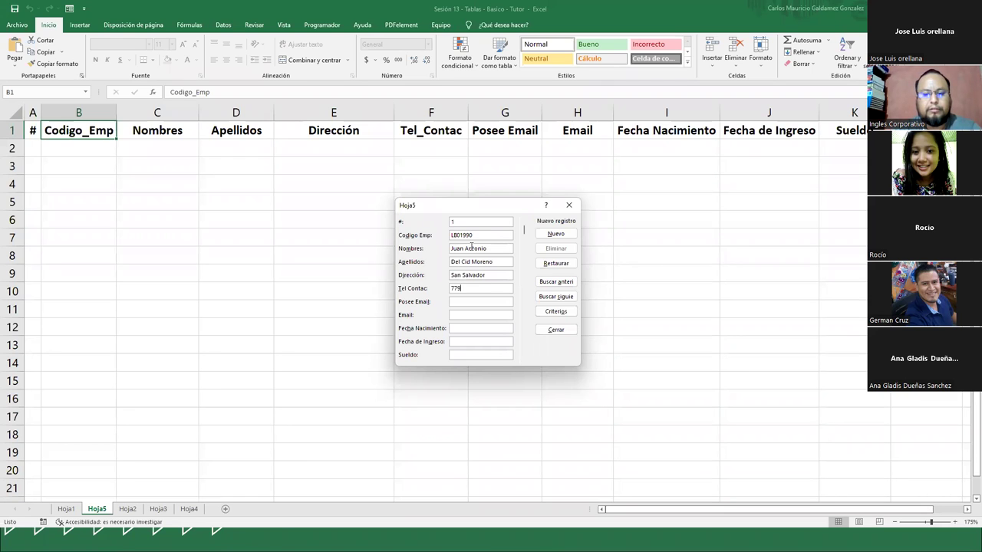
pyautogui.write('08976')
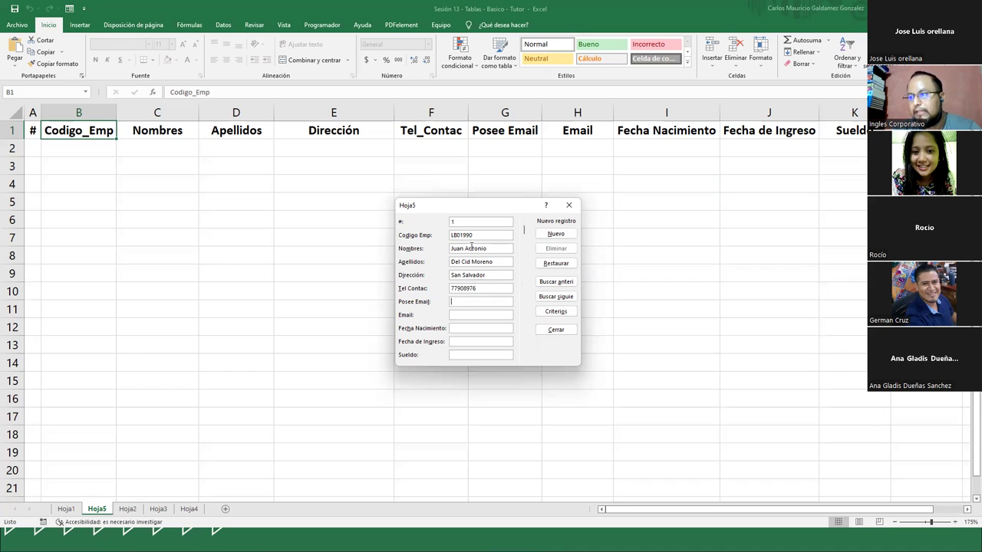
pyautogui.write('No')
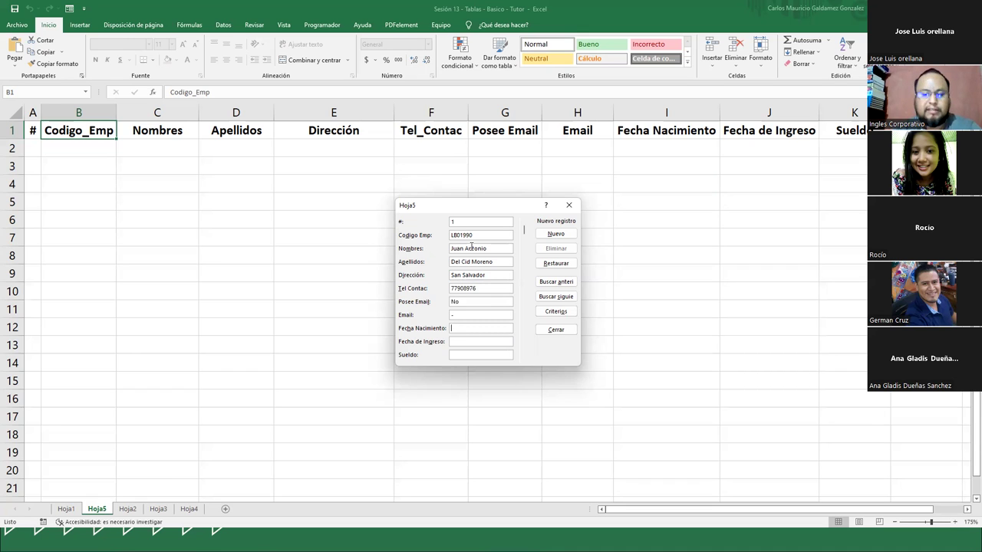
pyautogui.press('Tab')
pyautogui.write('20/07')
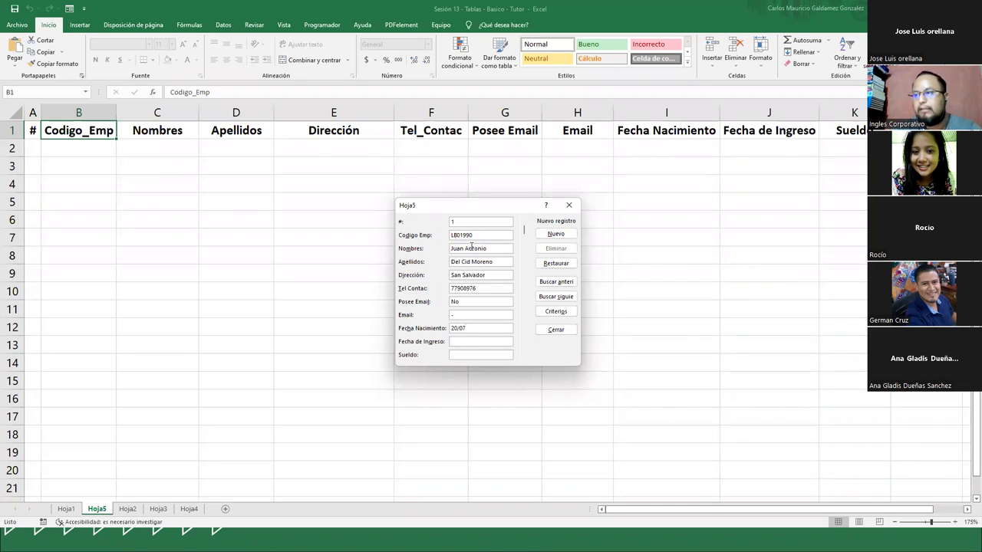
pyautogui.write('/1980')
pyautogui.press('Tab')
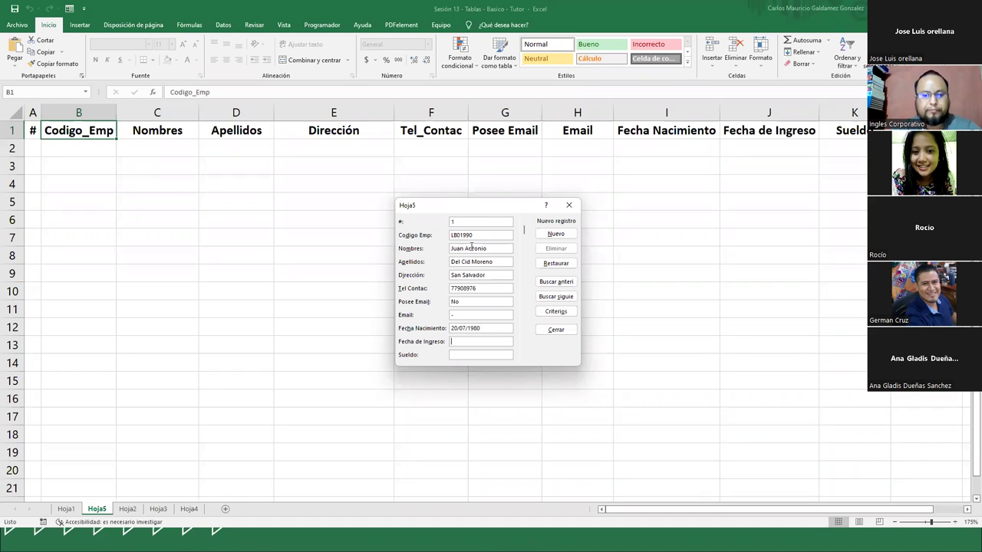
pyautogui.write('16')
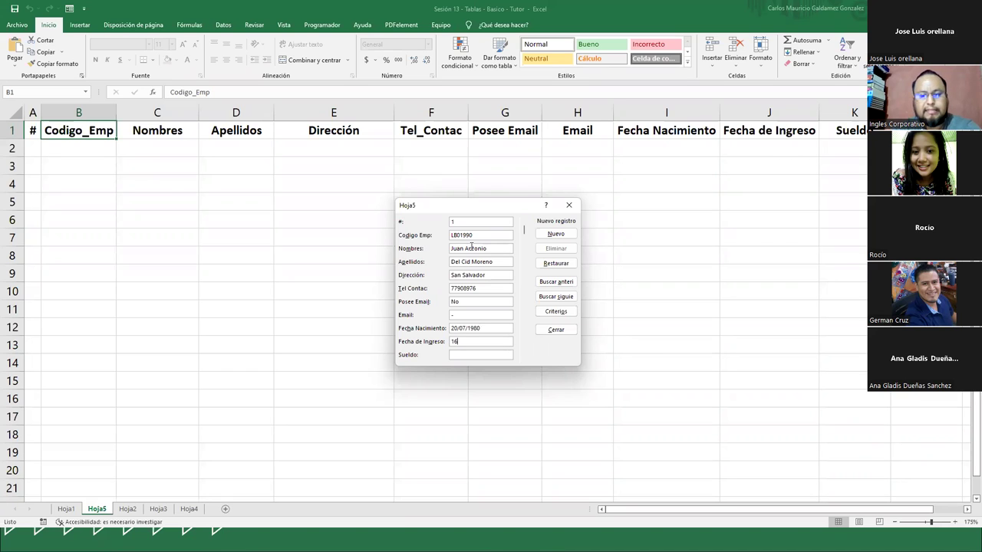
pyautogui.write('/06/')
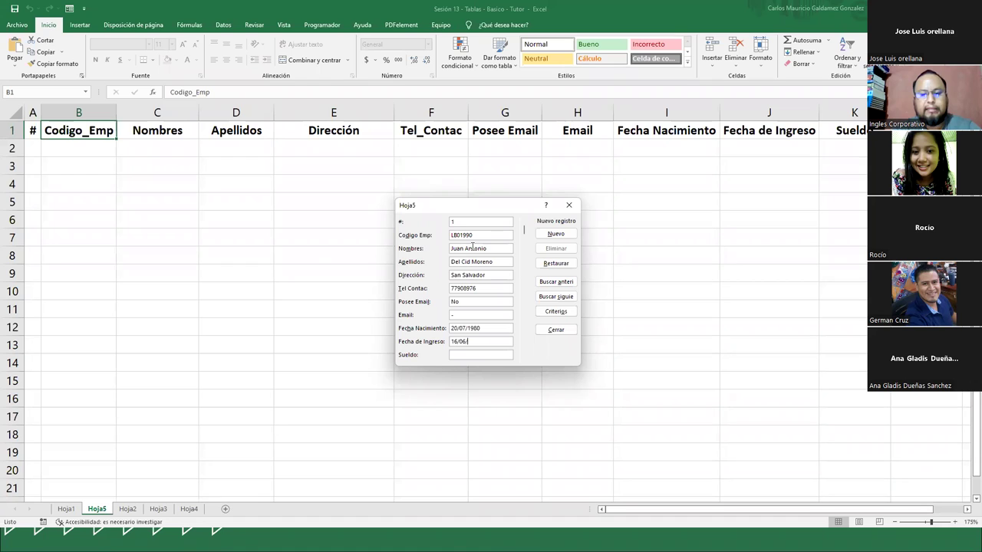
pyautogui.write('200')
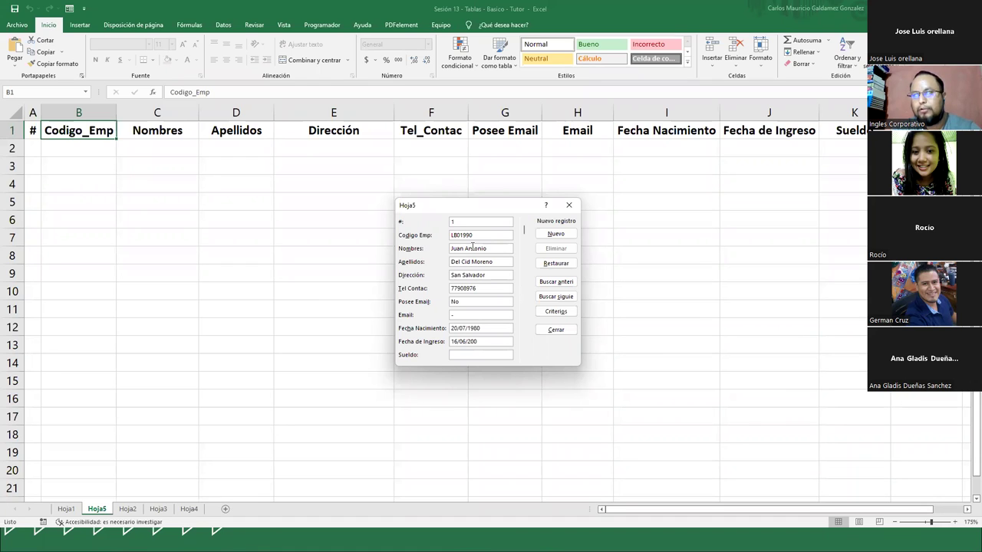
pyautogui.press('BackSpace')
pyautogui.write('10')
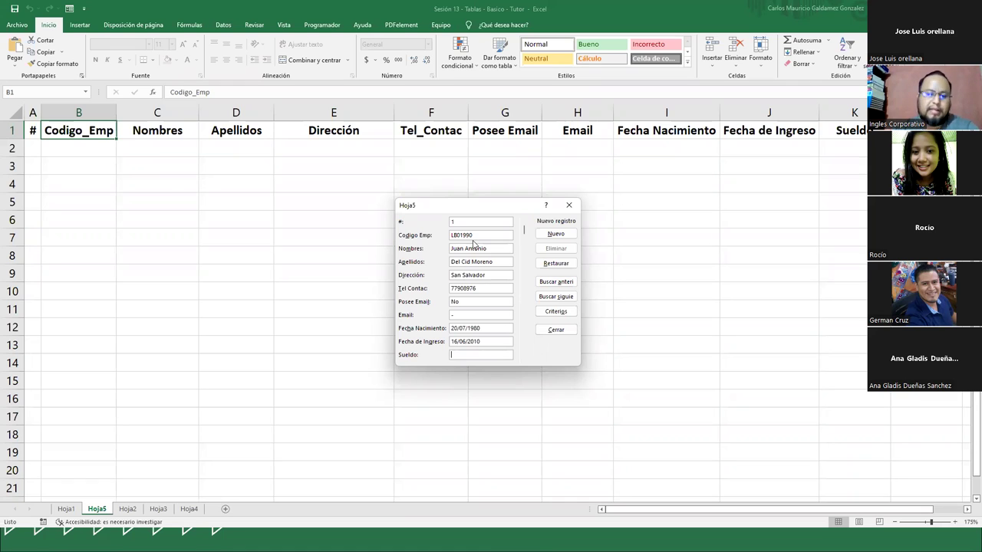
pyautogui.write('500')
pyautogui.press('Return')
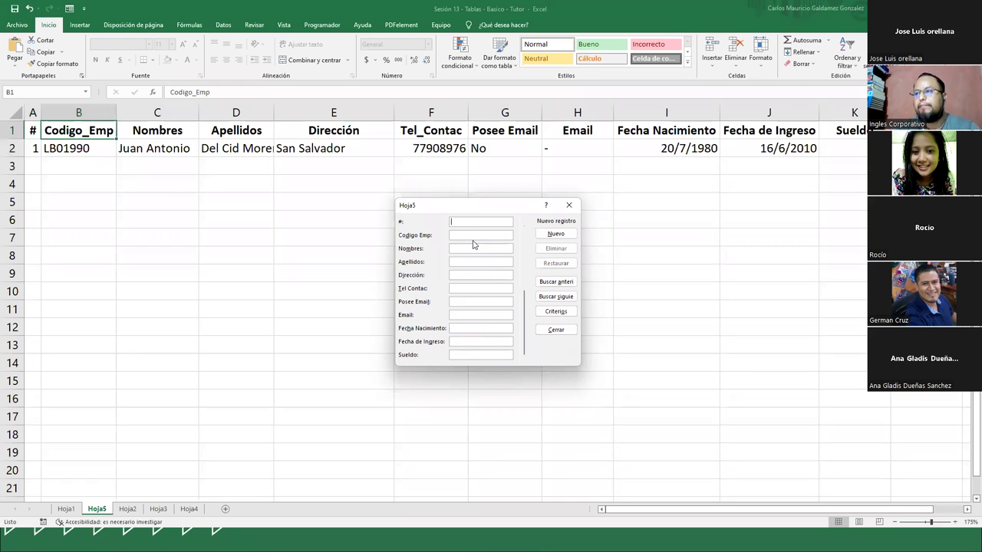
# AutoFit columns D, E, F and C to their contents
pyautogui.click(569, 205)
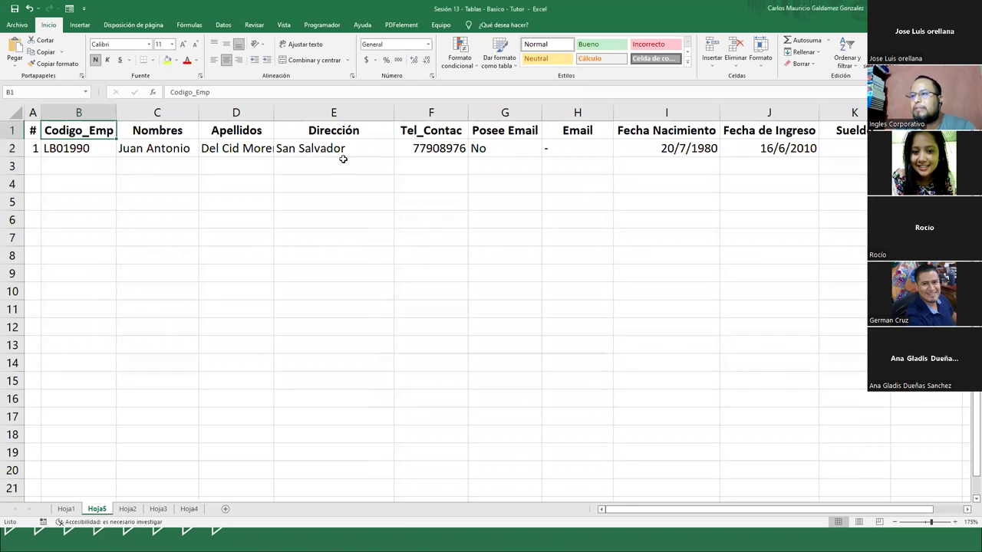
pyautogui.doubleClick(273, 112)
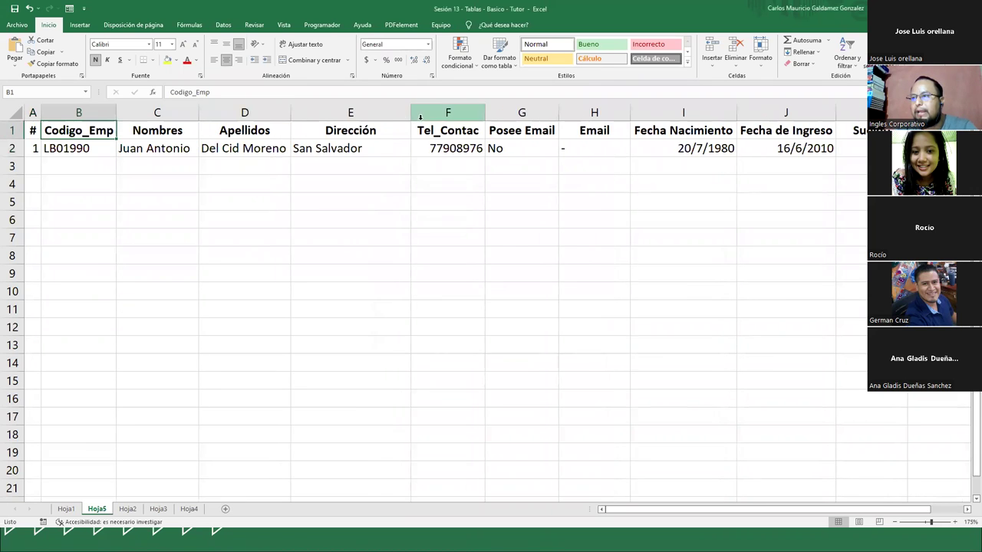
pyautogui.doubleClick(410, 113)
pyautogui.moveTo(436, 113); pyautogui.dragTo(436, 115)
pyautogui.doubleClick(436, 114)
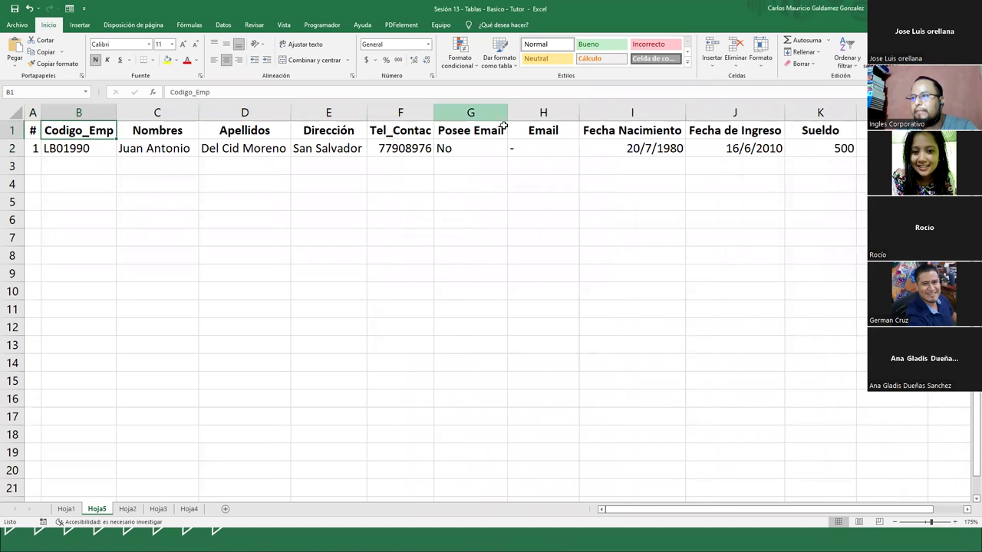
pyautogui.doubleClick(198, 113)
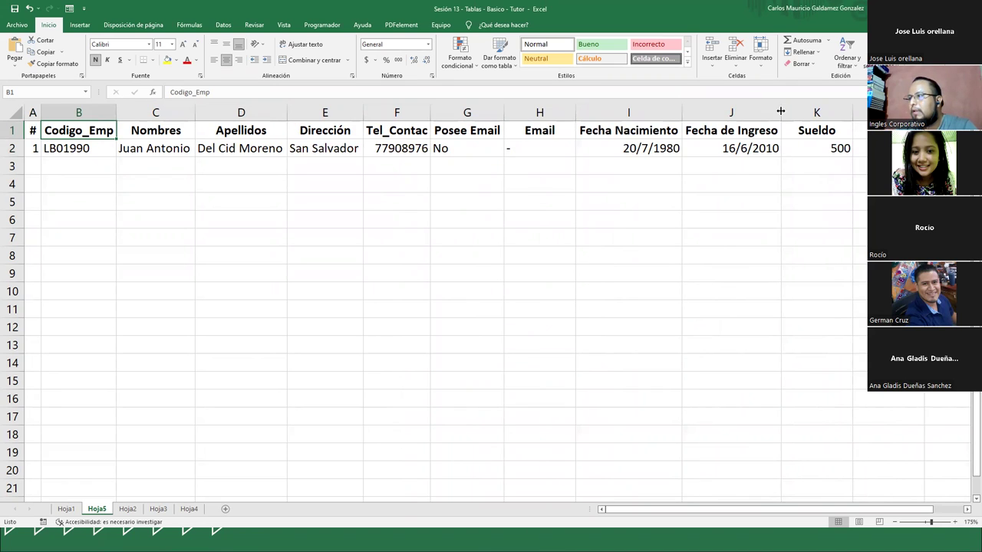
# Format the K2 salary as accounting ($500.00), fit column K, and check the date cells
pyautogui.click(811, 147)
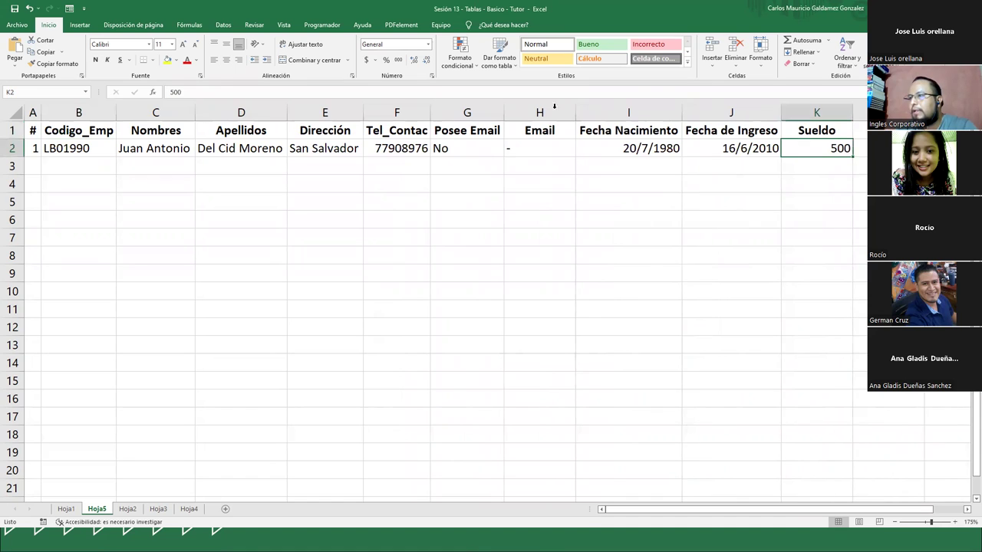
pyautogui.click(366, 62)
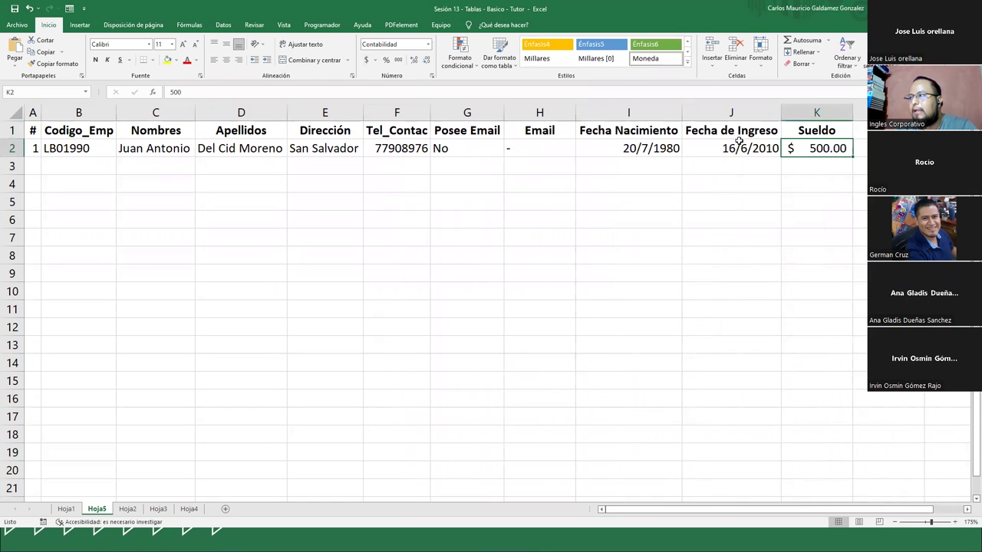
pyautogui.doubleClick(852, 113)
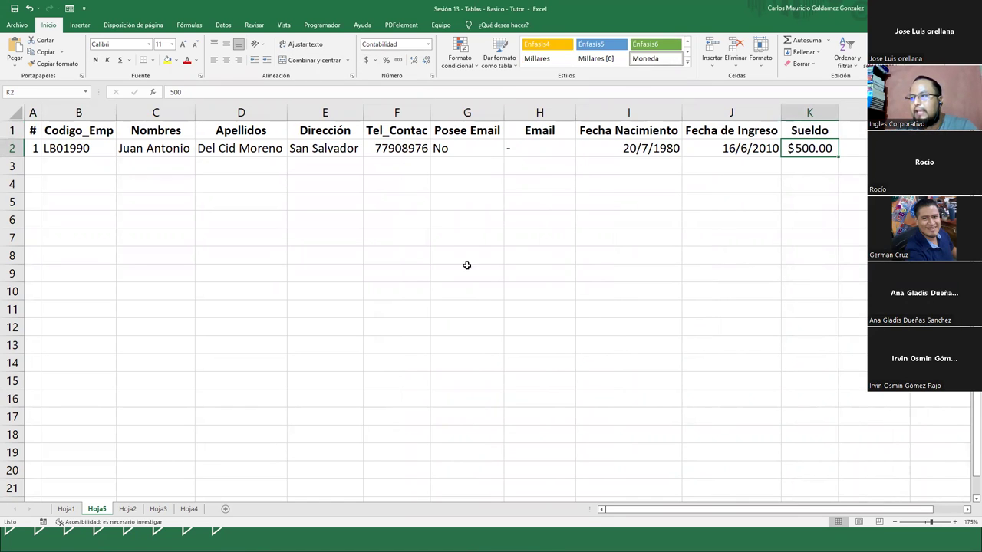
pyautogui.click(592, 149)
pyautogui.click(734, 152)
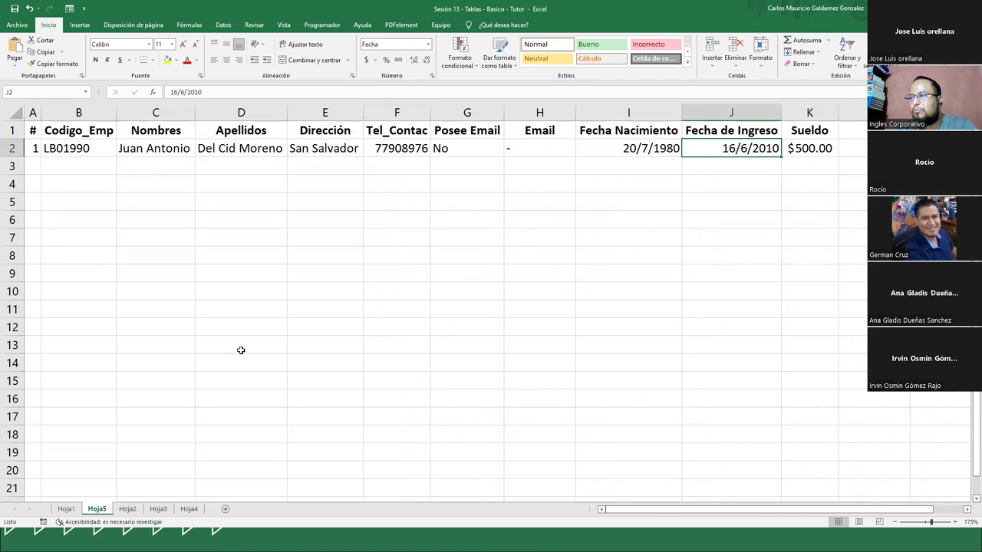
pyautogui.click(85, 150)
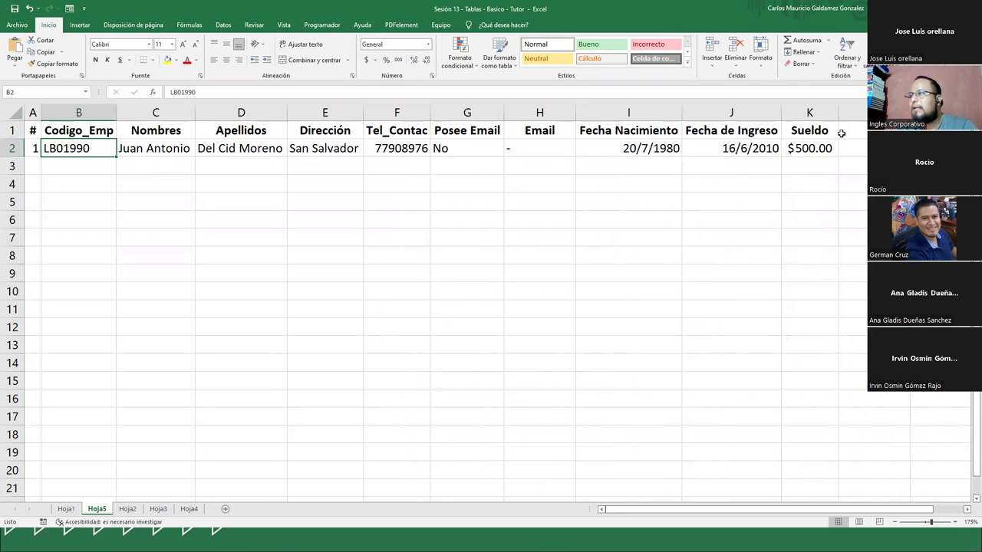
# Add record 2, code LB02990, from Santa Ana, born 01/01/1989, salary 512, then close the form
pyautogui.hotkey('alt', '4')
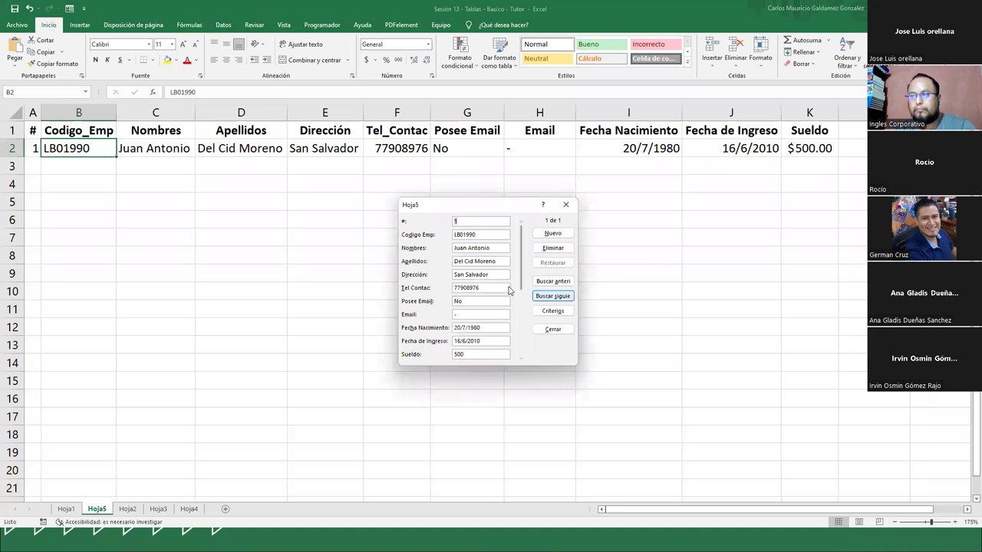
pyautogui.click(556, 235)
pyautogui.write('2')
pyautogui.press('Tab')
pyautogui.write('L')
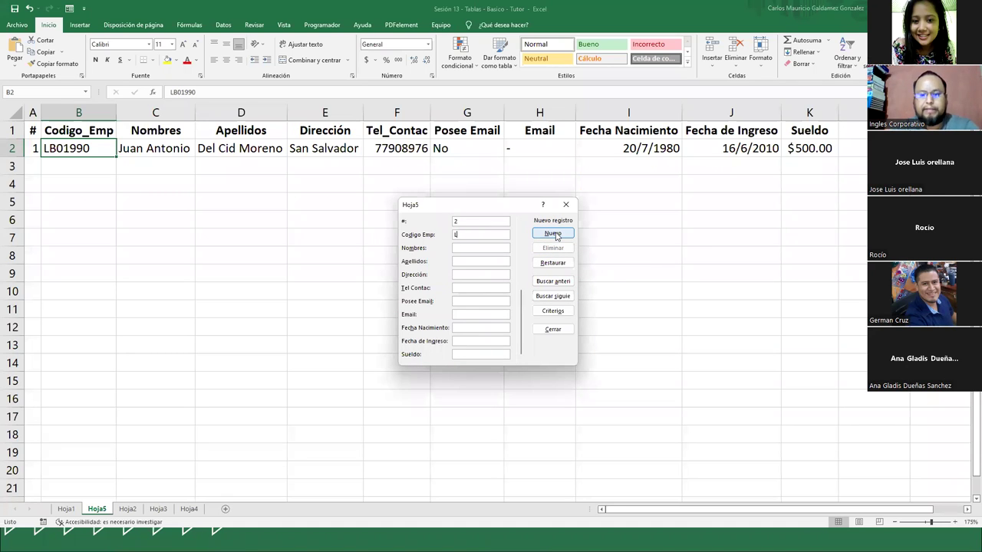
pyautogui.write('B02990')
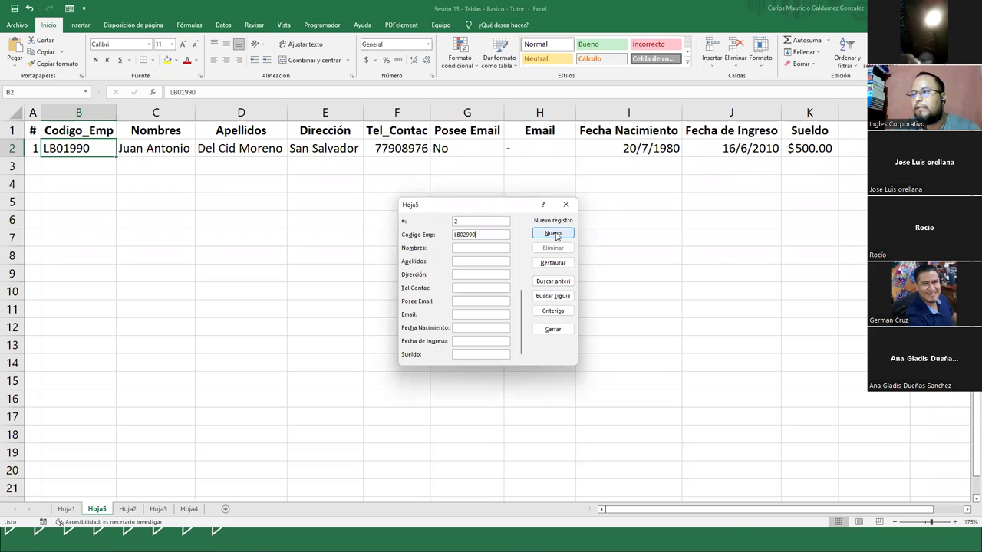
pyautogui.press('Tab')
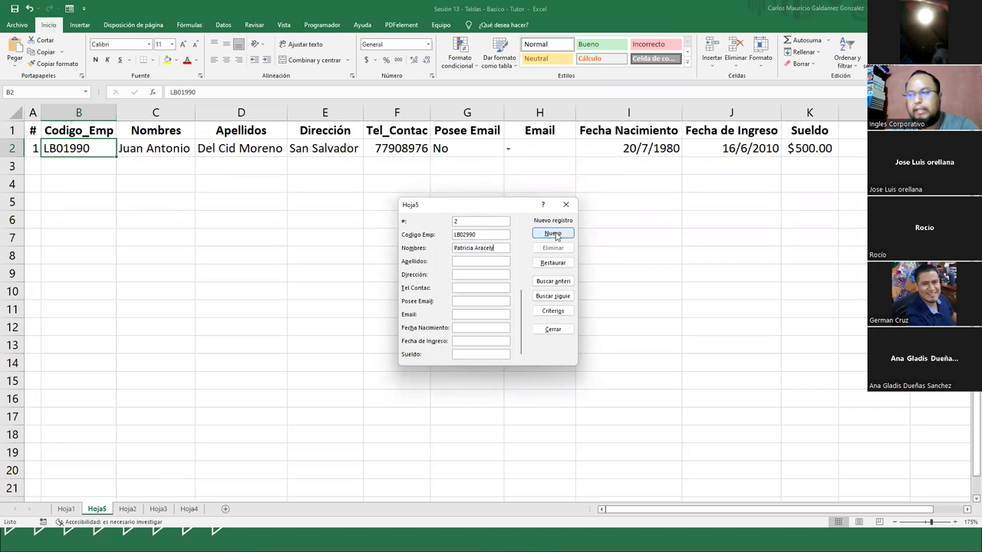
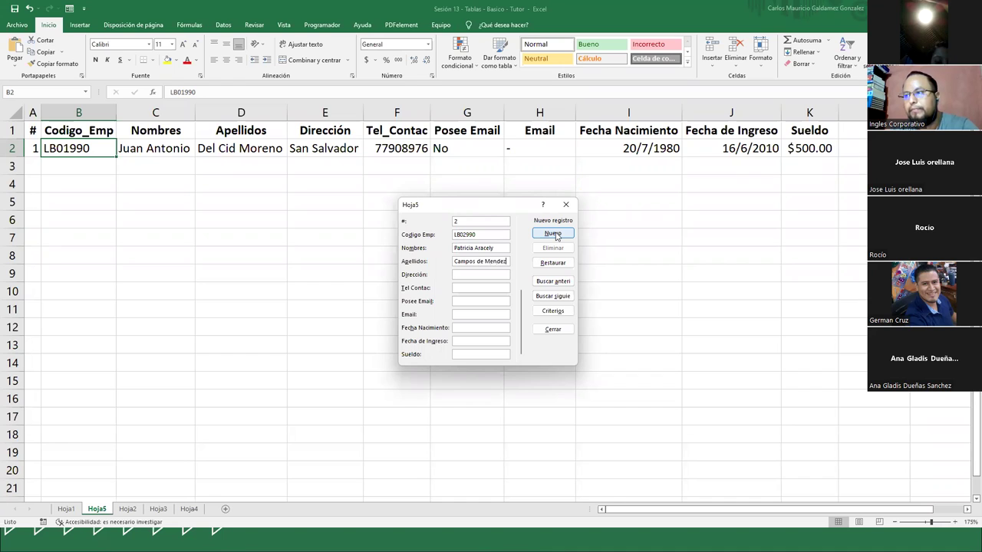
pyautogui.write('San')
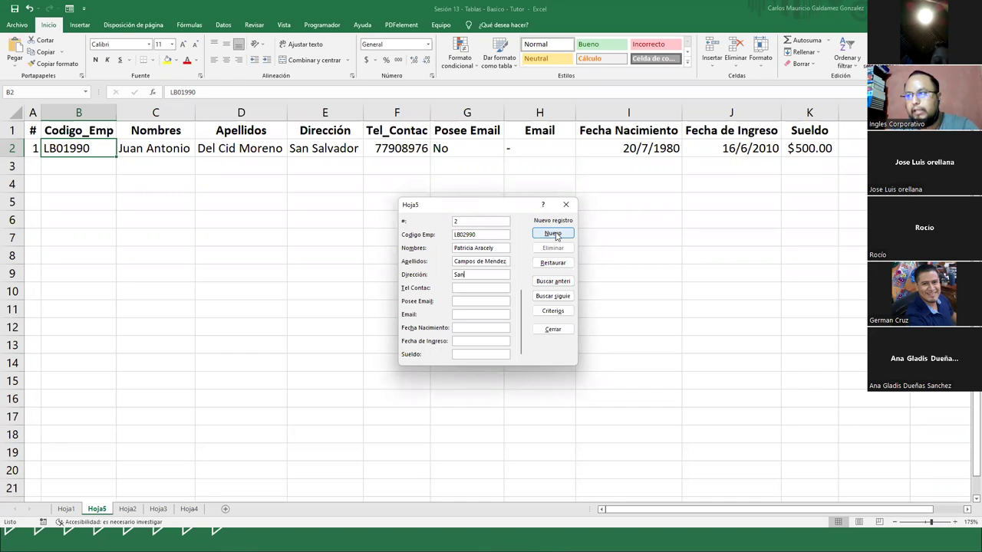
pyautogui.write('ta Ana')
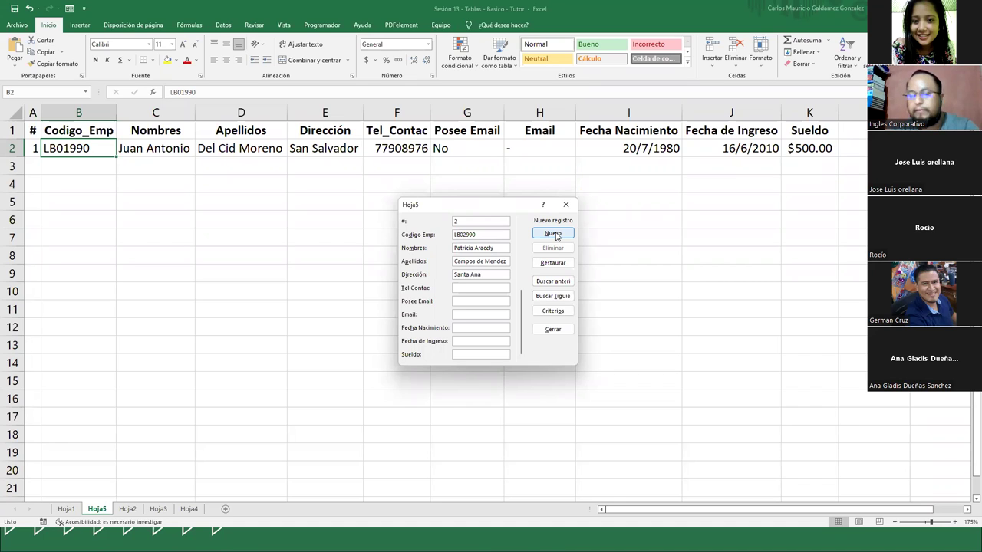
pyautogui.write('608')
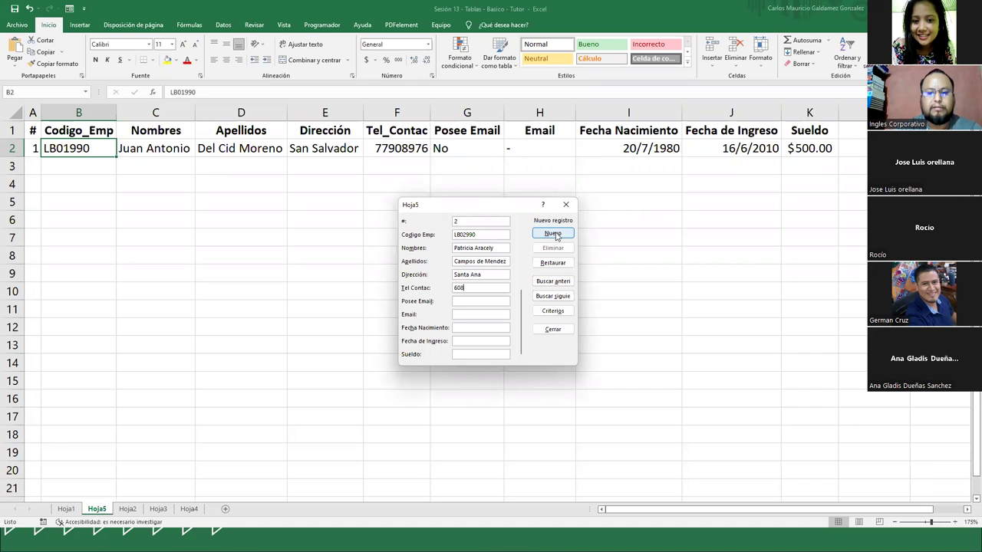
pyautogui.write('87890')
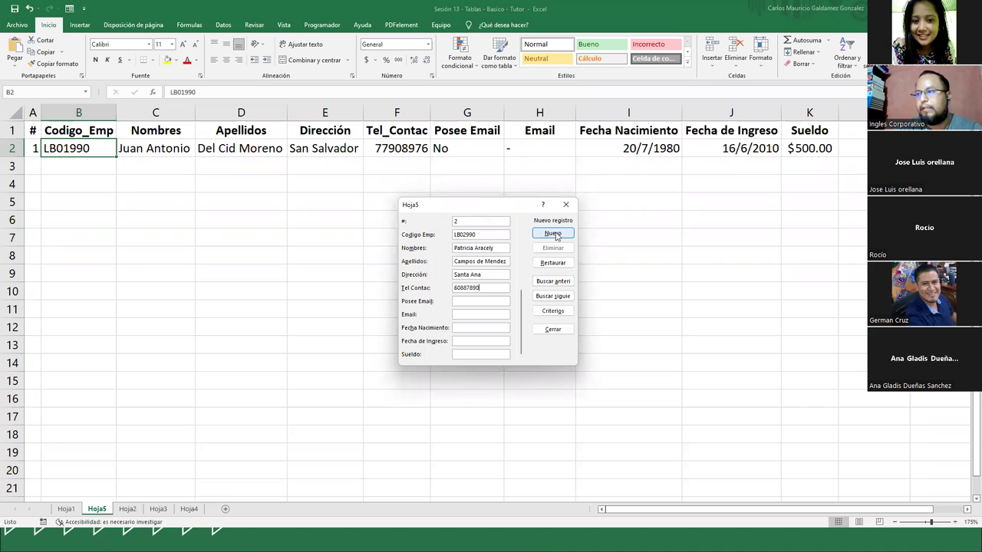
pyautogui.write('Si')
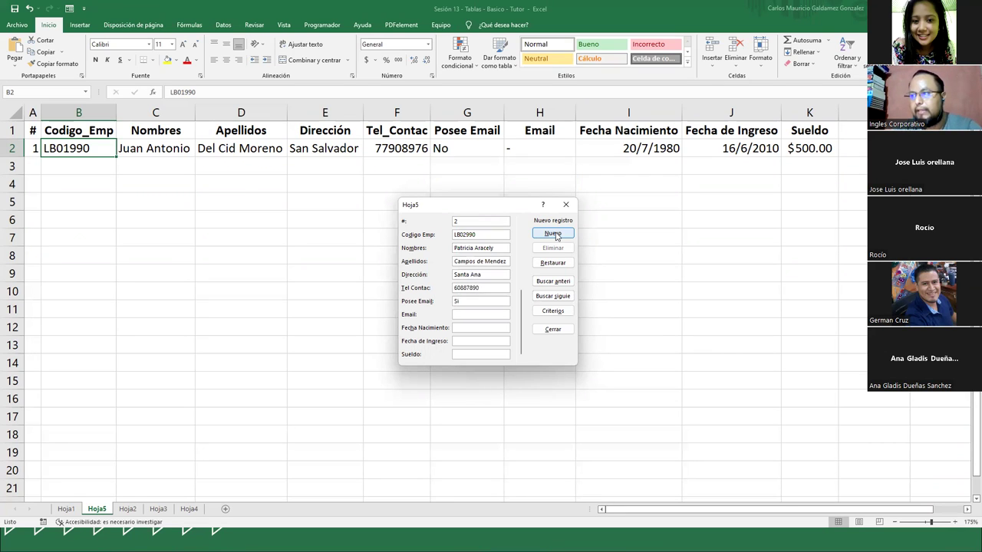
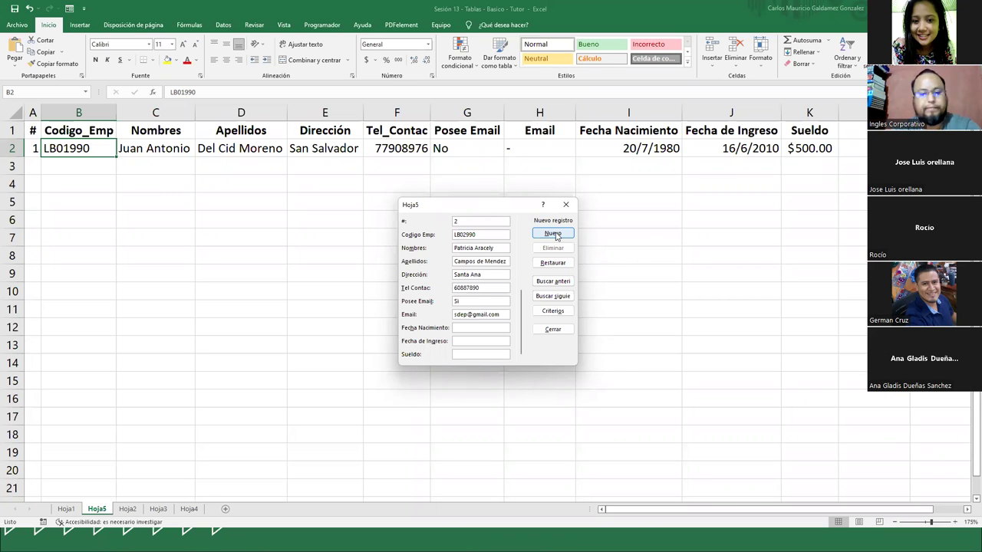
pyautogui.write('01/01/1989')
pyautogui.press('Tab')
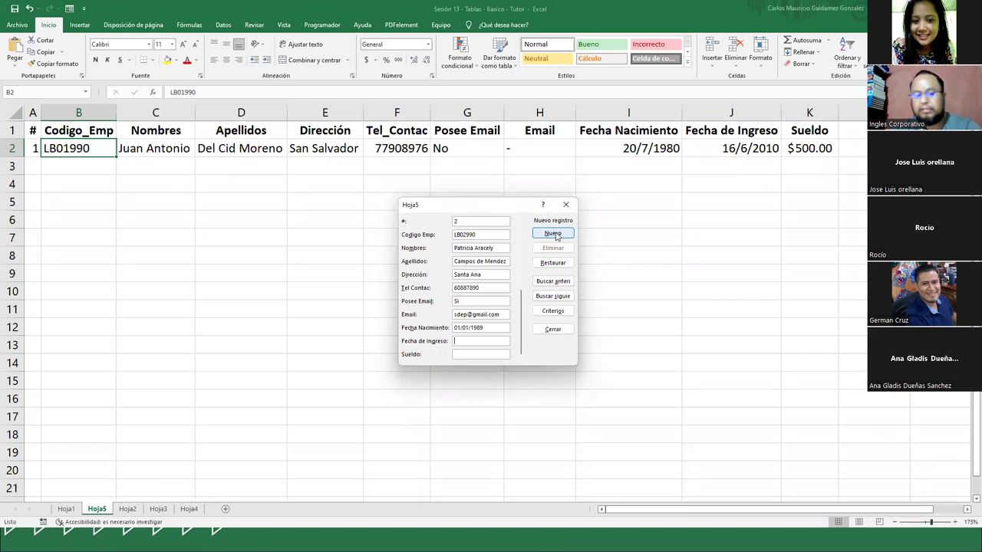
pyautogui.write('20')
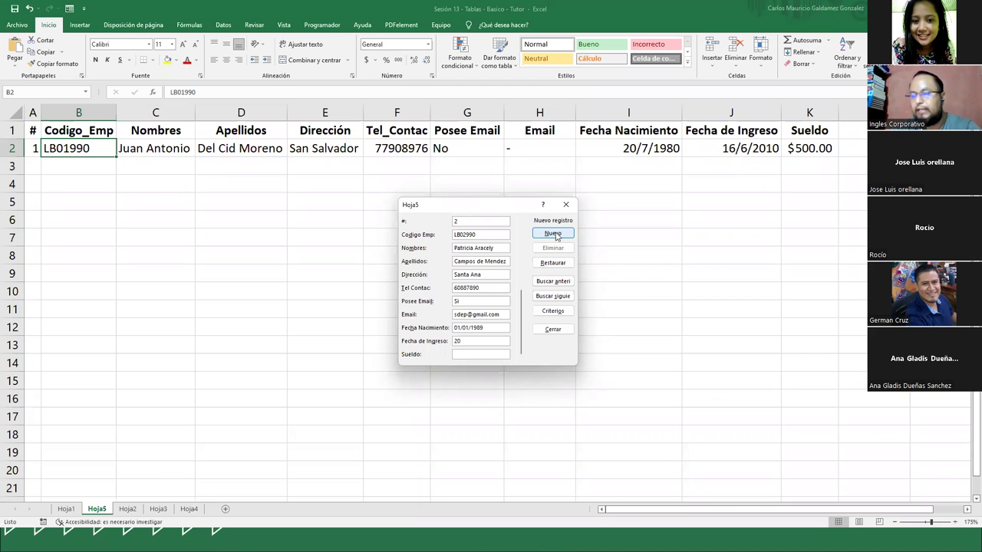
pyautogui.write('6/6')
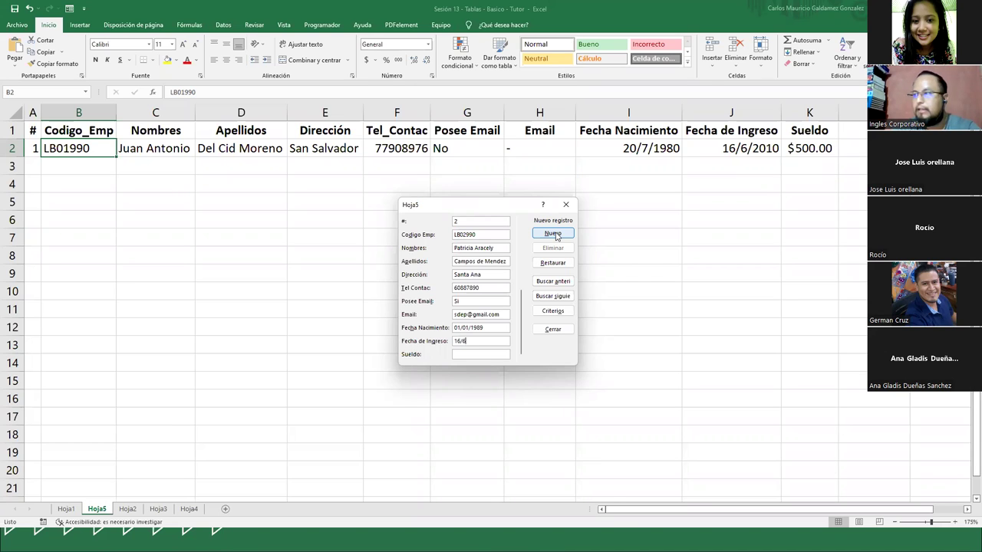
pyautogui.write('/2010')
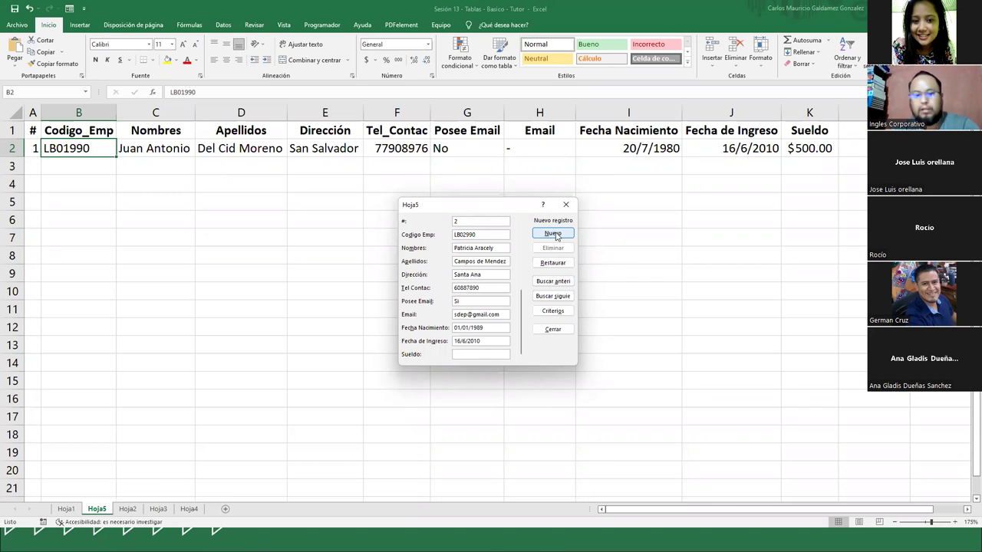
pyautogui.write('512')
pyautogui.press('Return')
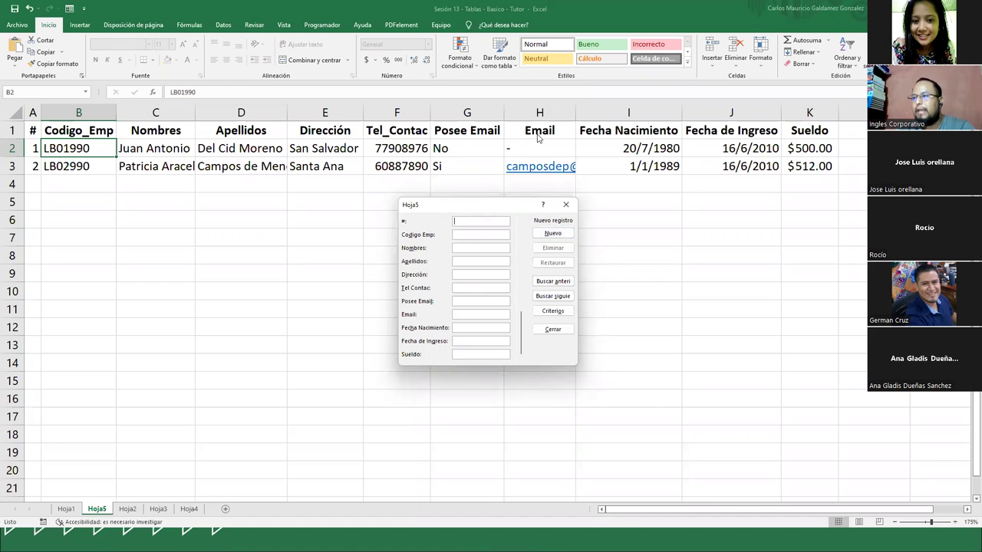
pyautogui.click(553, 329)
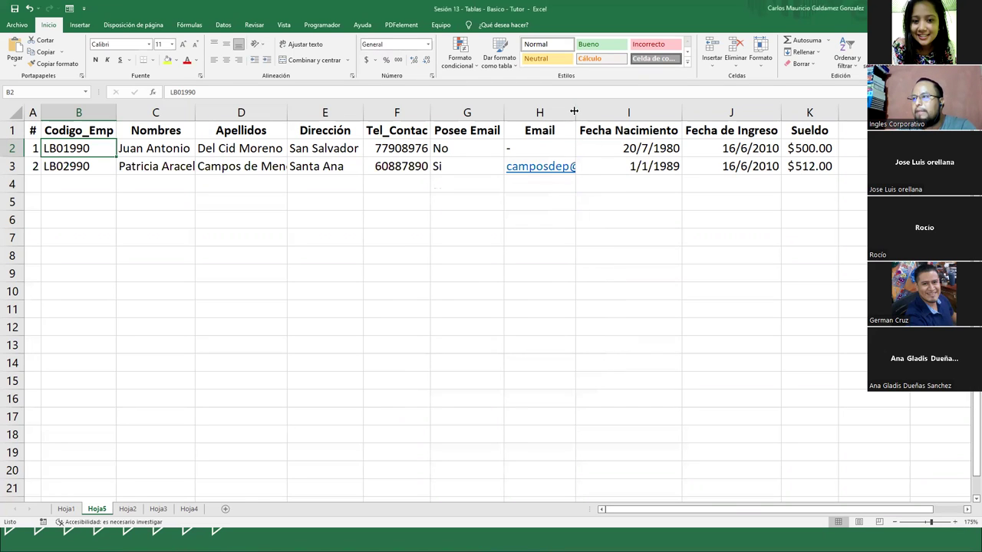
# AutoFit column H so the full e-mail addresses show
pyautogui.doubleClick(576, 113)
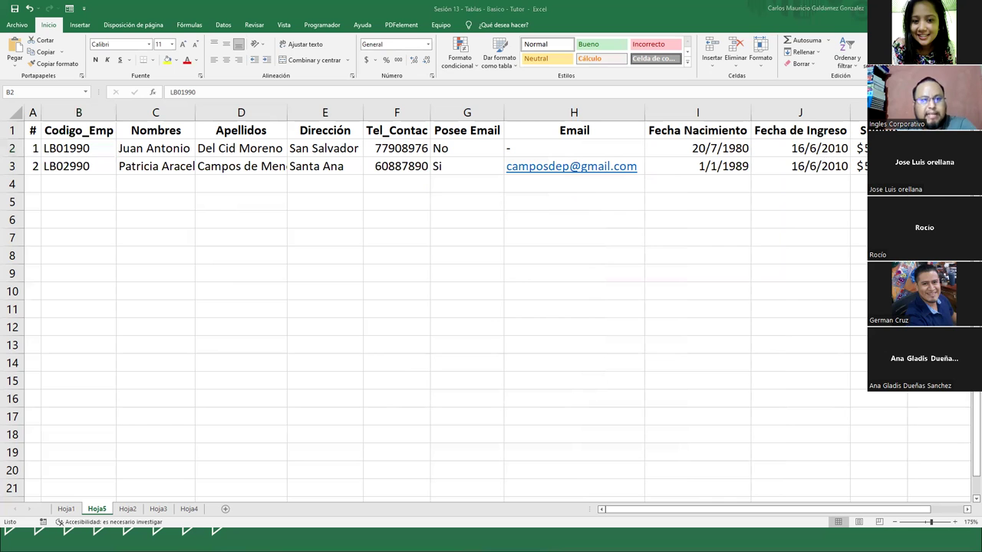
pyautogui.scroll(-5, 283, 305)
pyautogui.scroll(-1, 286, 319)
pyautogui.scroll(1, 212, 338)
pyautogui.scroll(1, 211, 338)
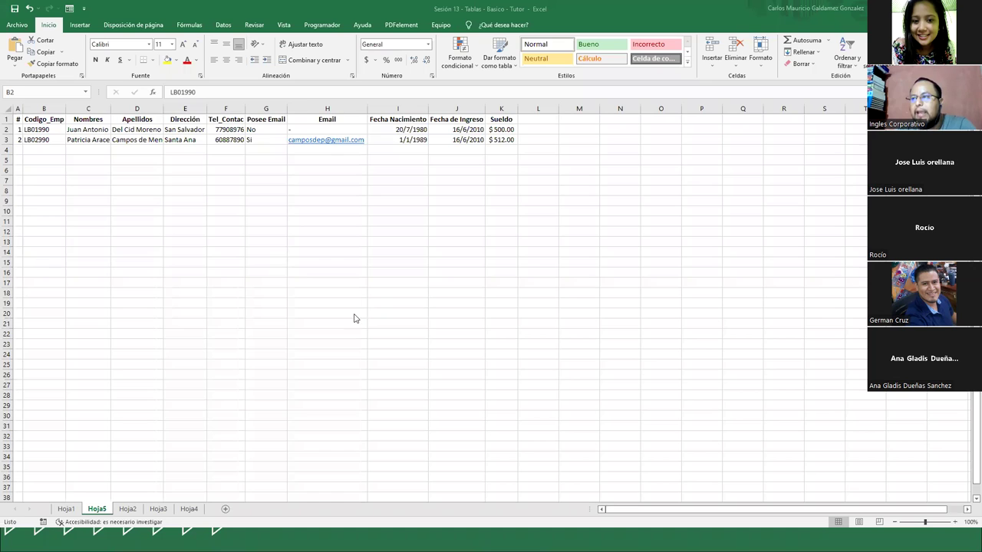
pyautogui.scroll(3, 355, 317)
pyautogui.scroll(1, 346, 311)
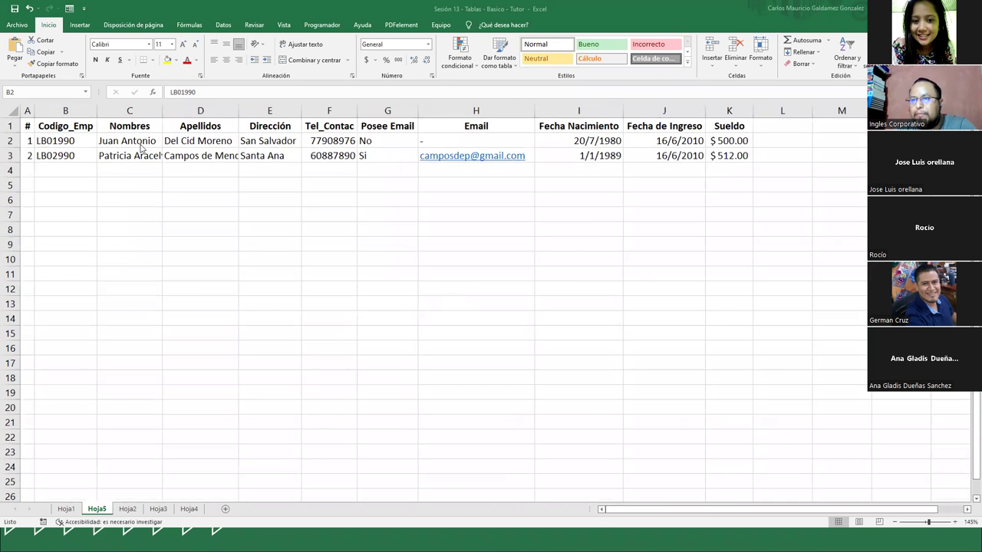
pyautogui.press('Right')
pyautogui.press('Right')
pyautogui.press('Right')
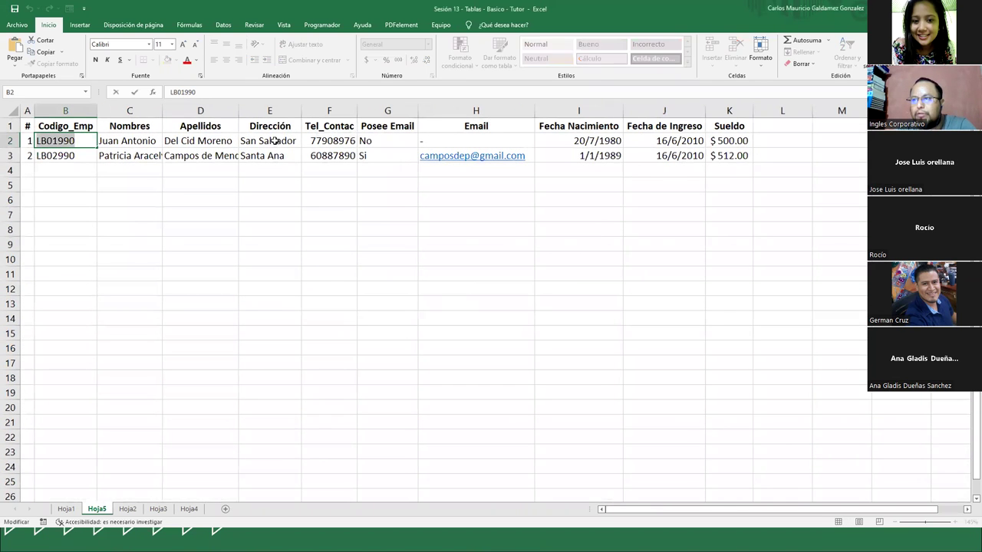
# Apply All Borders (Todos los bordes) to A1:K3 and review the sheet in print preview
pyautogui.moveTo(24, 120); pyautogui.dragTo(709, 155)
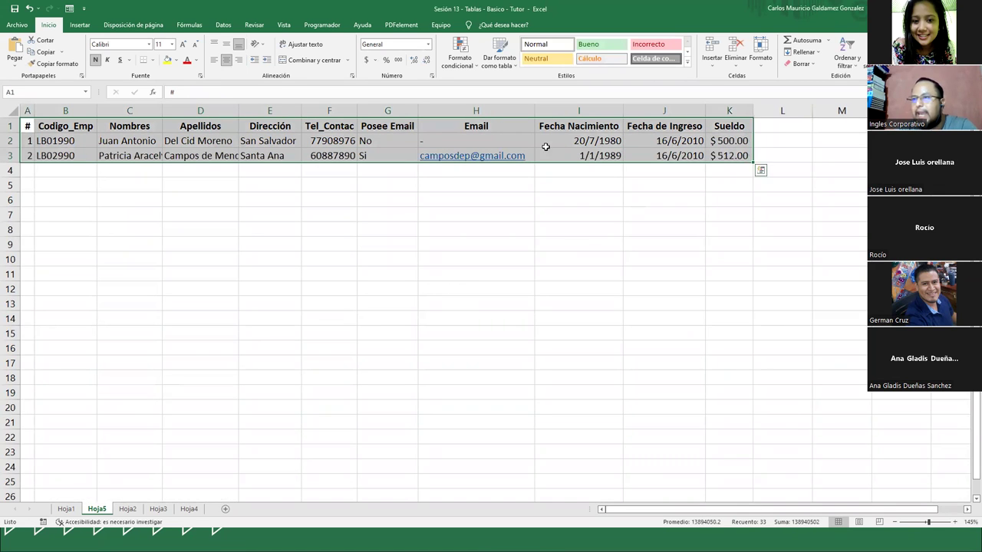
pyautogui.click(152, 60)
pyautogui.click(165, 148)
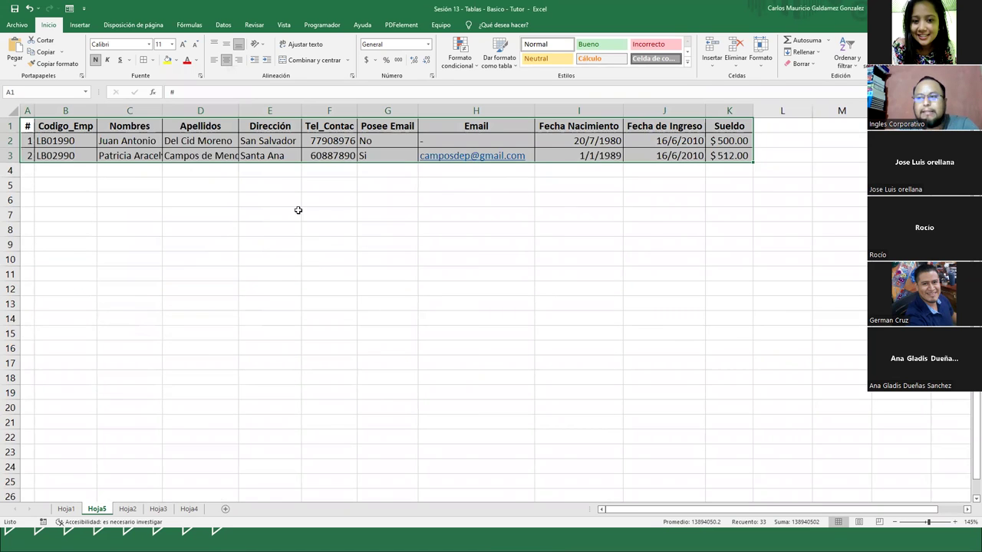
pyautogui.click(257, 198)
pyautogui.click(60, 151)
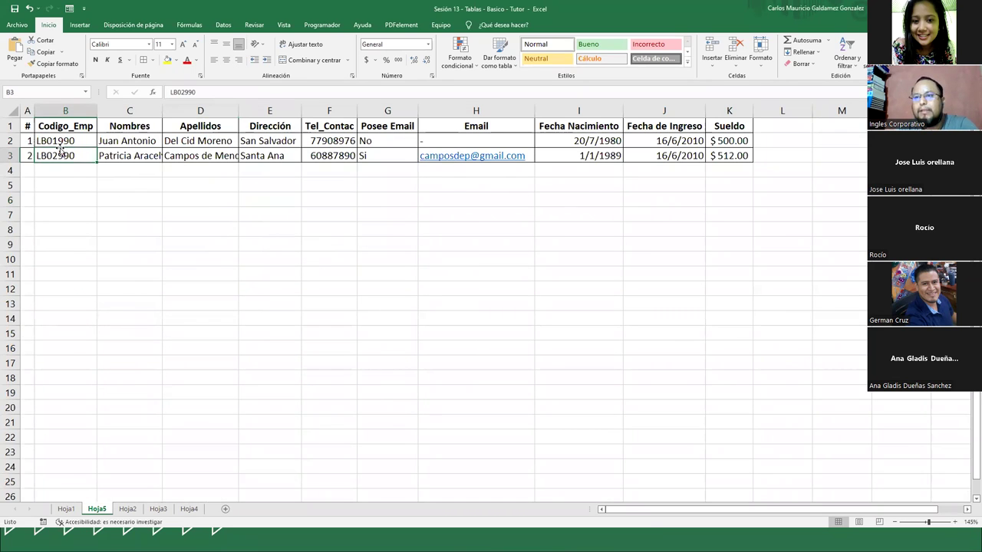
pyautogui.moveTo(29, 126); pyautogui.dragTo(750, 159)
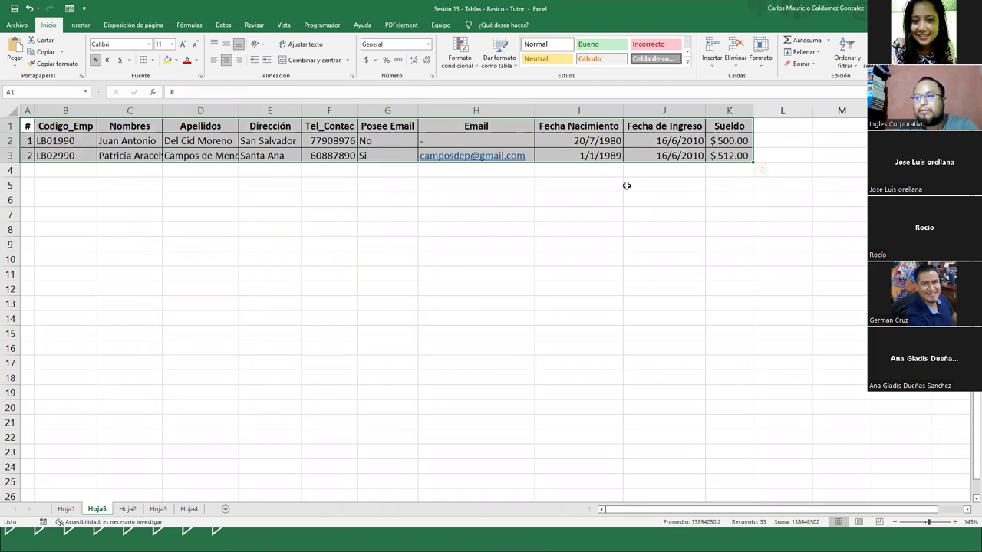
pyautogui.click(278, 200)
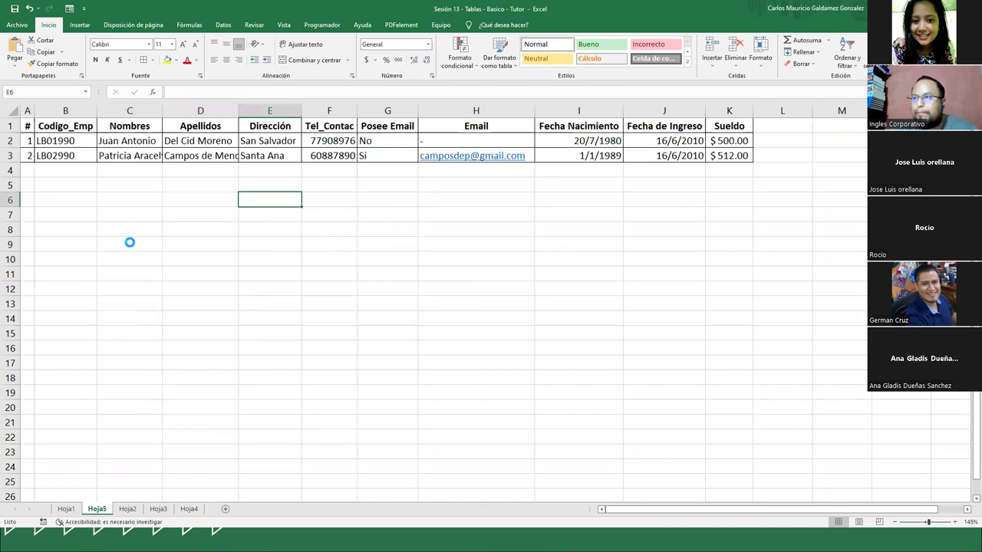
pyautogui.hotkey('ctrl', 'p')
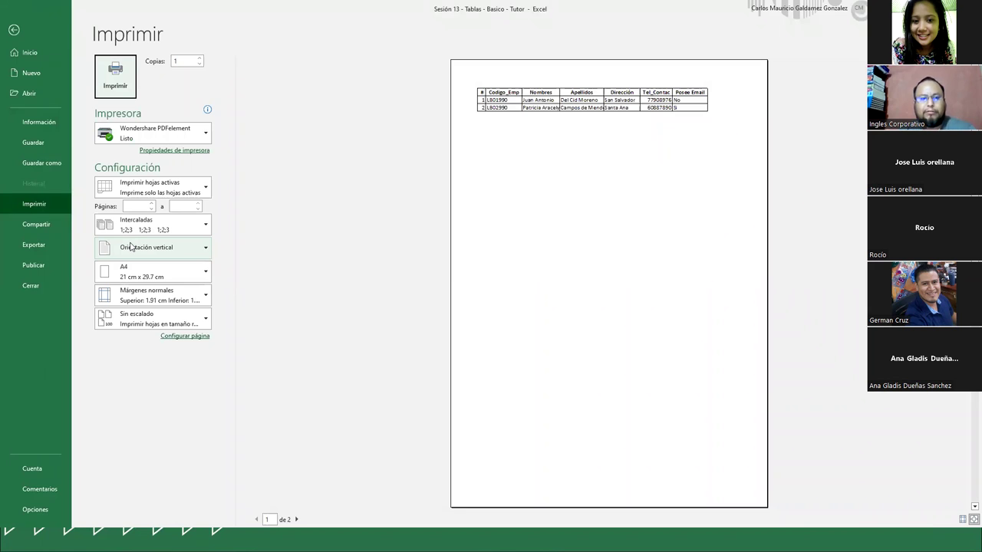
pyautogui.press('Escape')
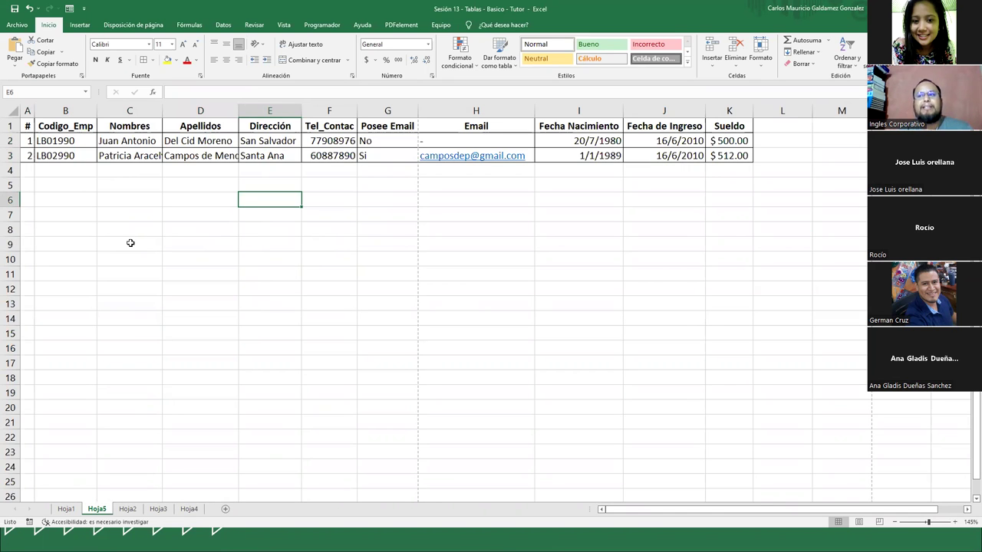
# AutoFit the Apellidos and Sueldo columns
pyautogui.doubleClick(237, 112)
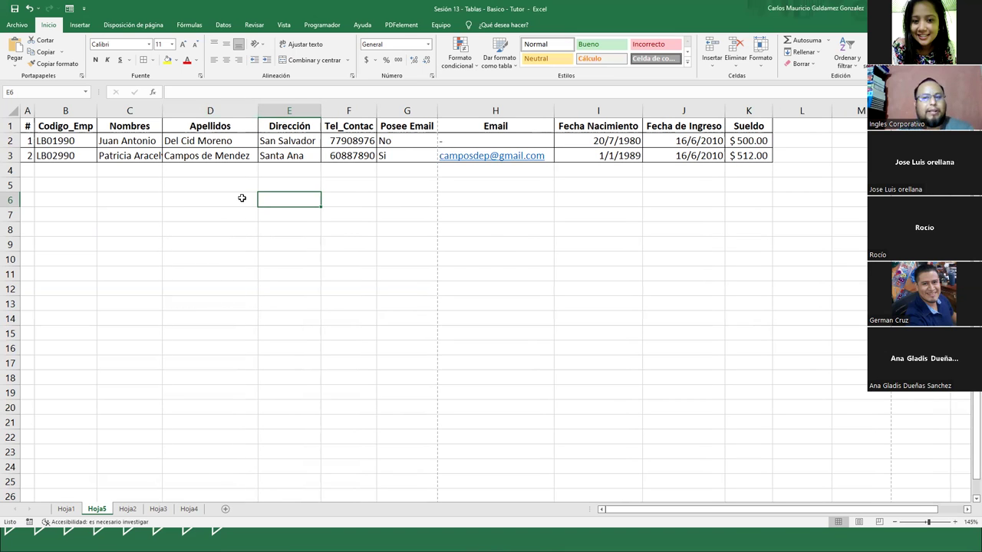
pyautogui.scroll(-1, 242, 201)
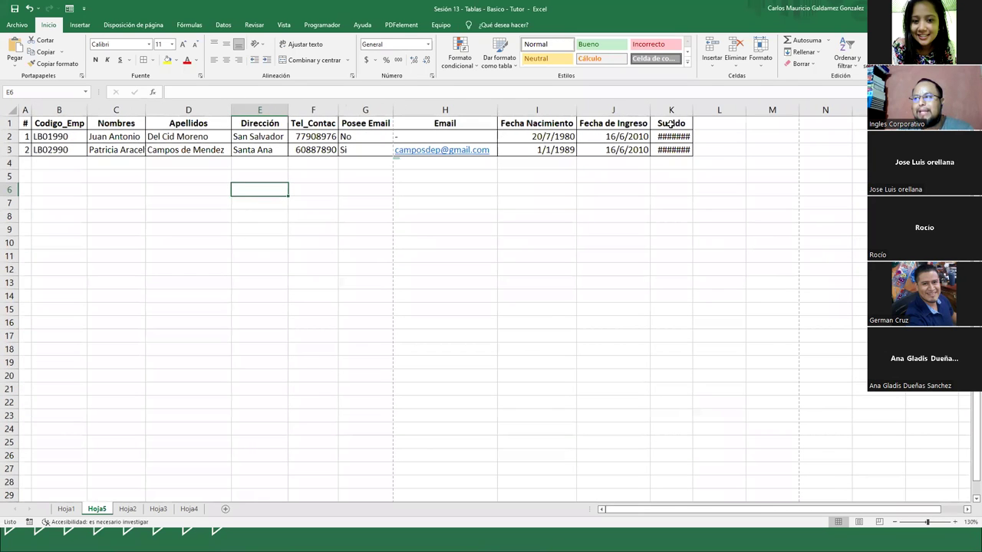
pyautogui.doubleClick(692, 109)
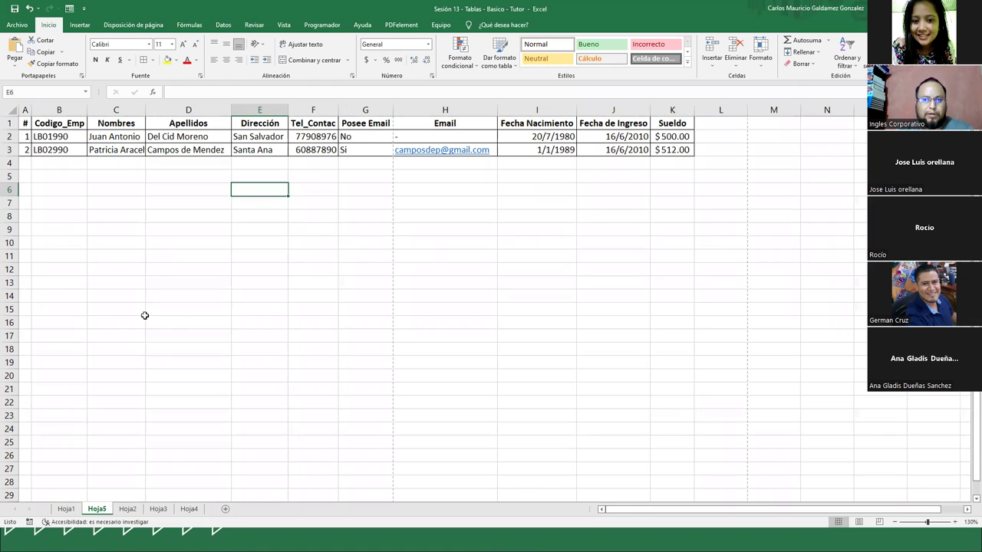
# Copy the employee table and paste a duplicate starting at A11
pyautogui.moveTo(25, 123); pyautogui.dragTo(664, 151)
pyautogui.hotkey('ctrl', 'c')
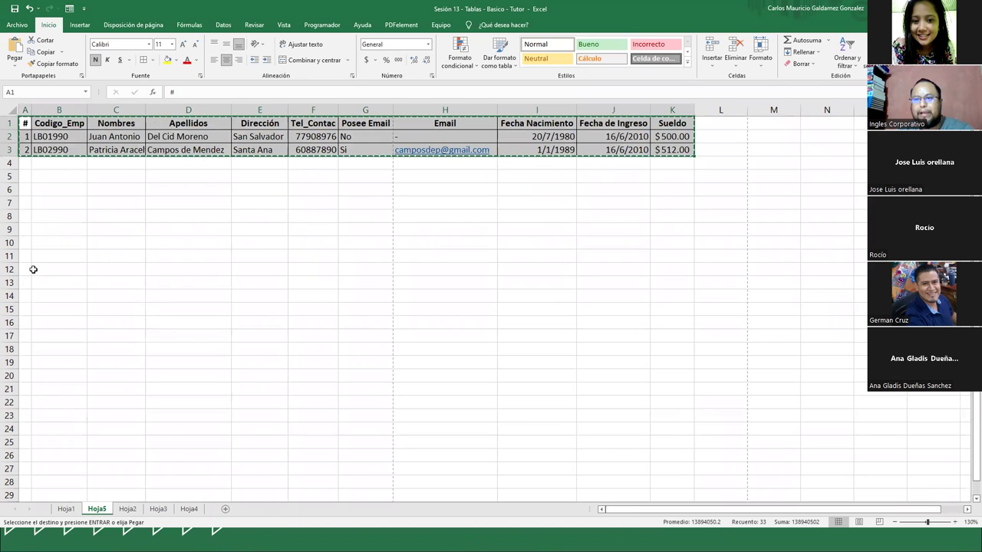
pyautogui.click(27, 256)
pyautogui.hotkey('ctrl', 'v')
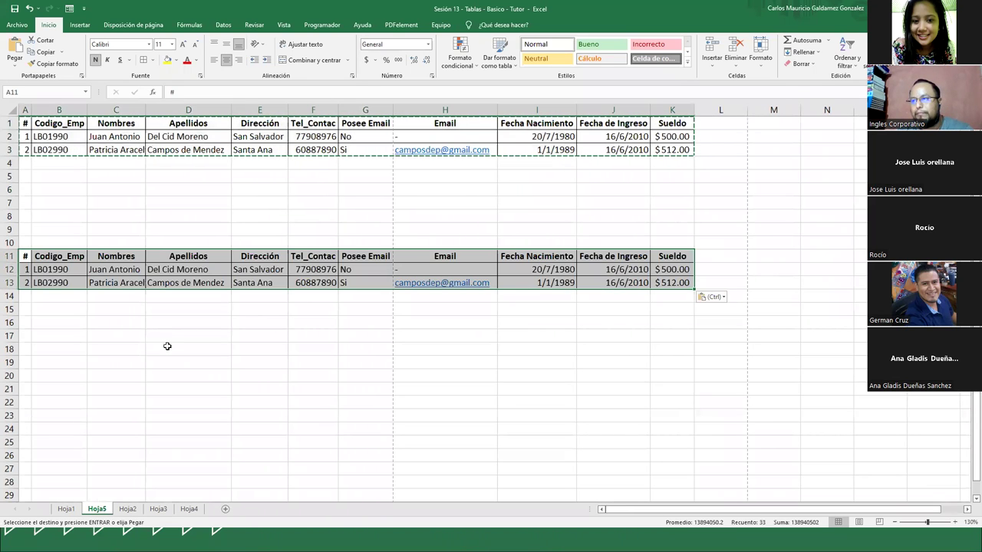
pyautogui.scroll(1, 167, 346)
pyautogui.click(141, 329)
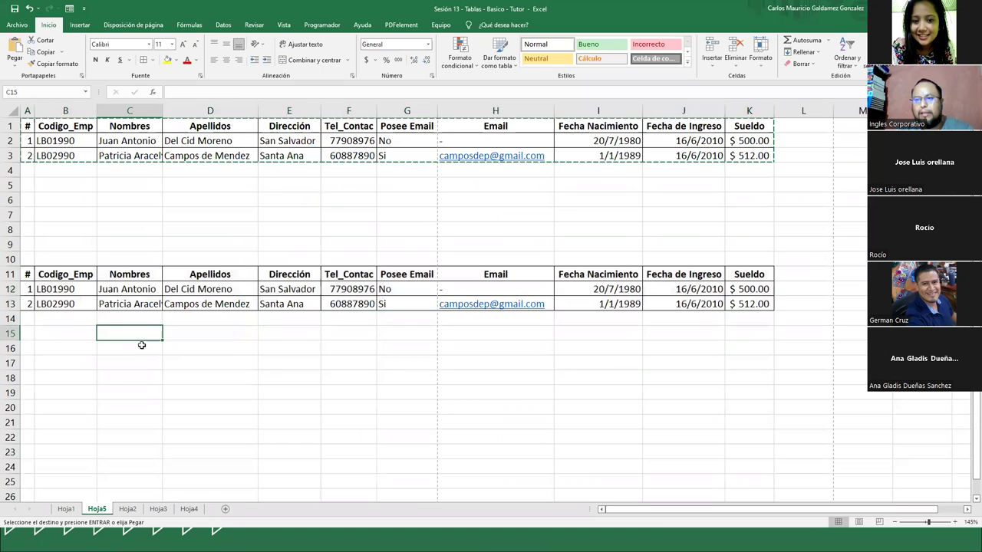
# Widen column C for the longest name, clear the copy marquee, and switch to the presentation
pyautogui.click(130, 304)
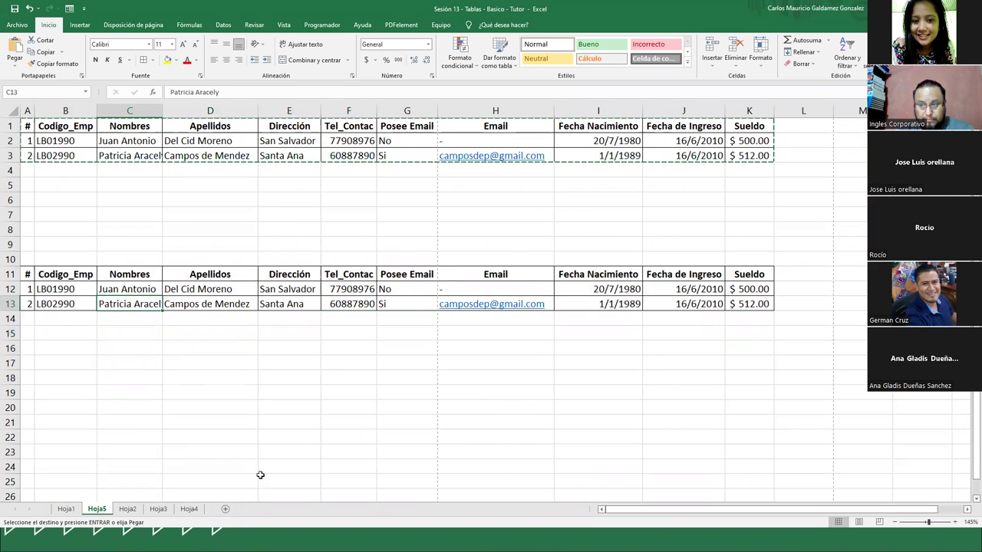
pyautogui.doubleClick(162, 109)
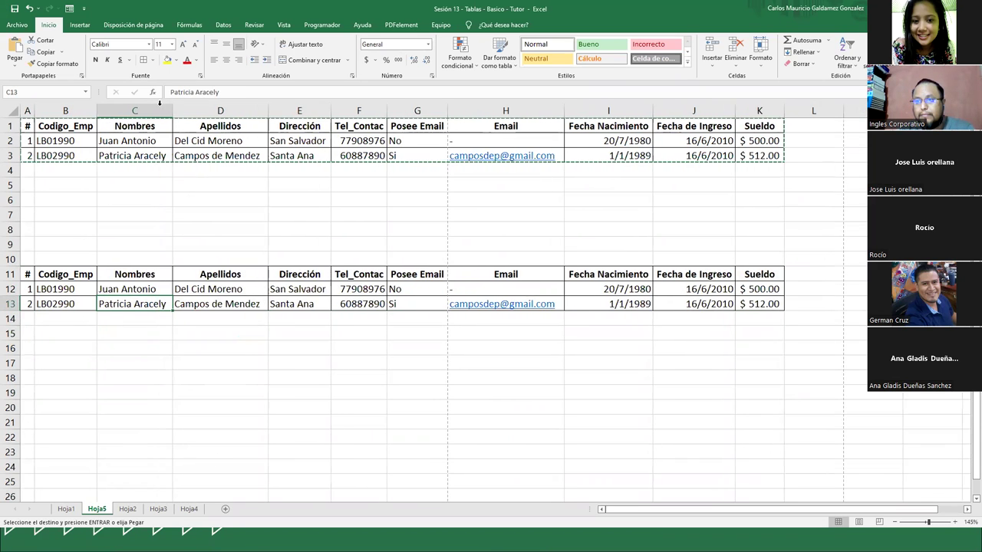
pyautogui.click(181, 336)
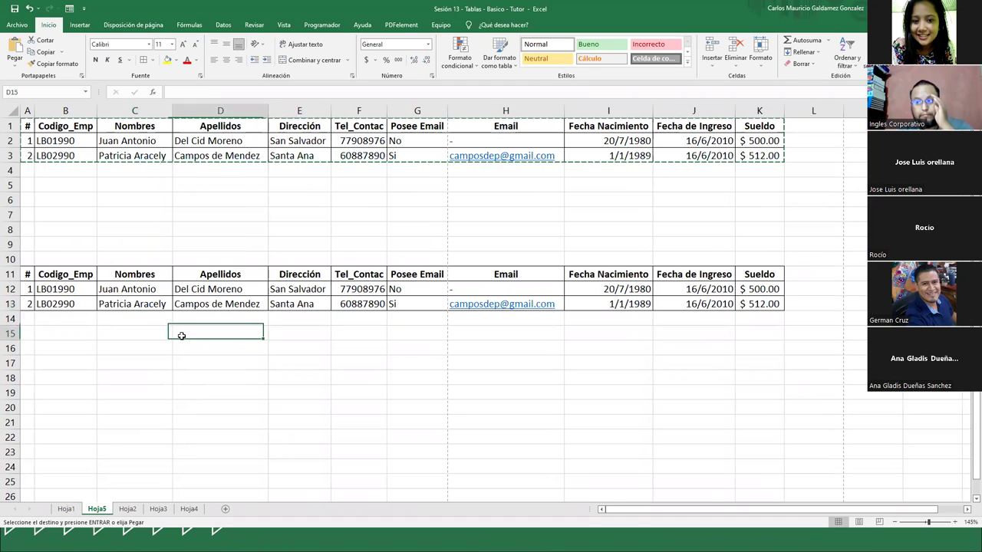
pyautogui.press('Escape')
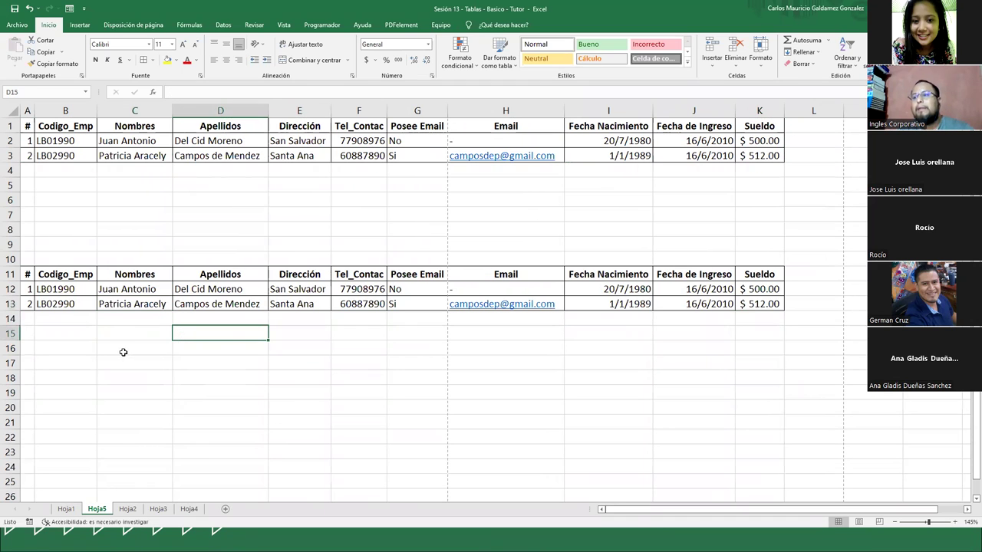
pyautogui.click(132, 350)
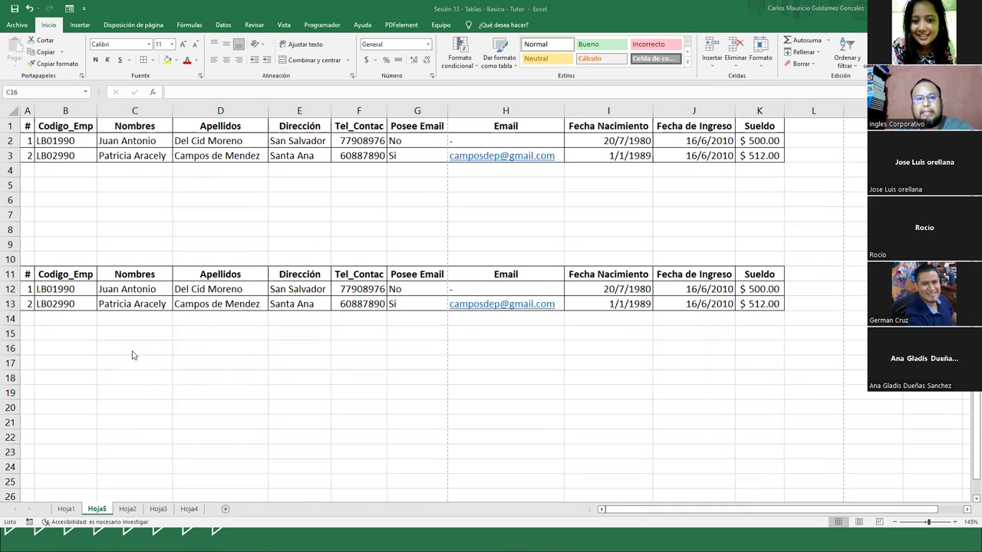
pyautogui.hotkey('alt', 'Tab')
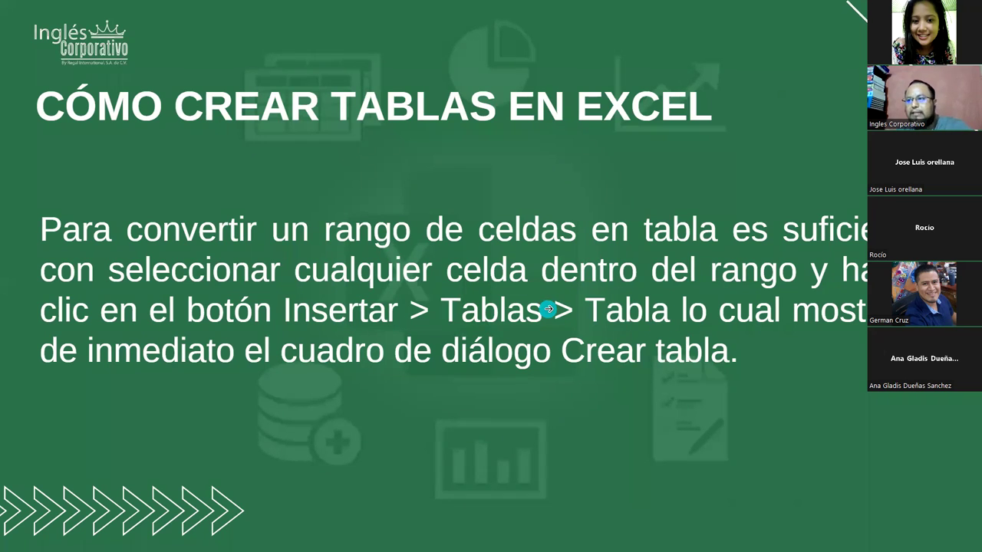
# Advance to the slide with the table example screenshot, then return to Excel's second employee list
pyautogui.click(520, 295)
pyautogui.click(435, 215)
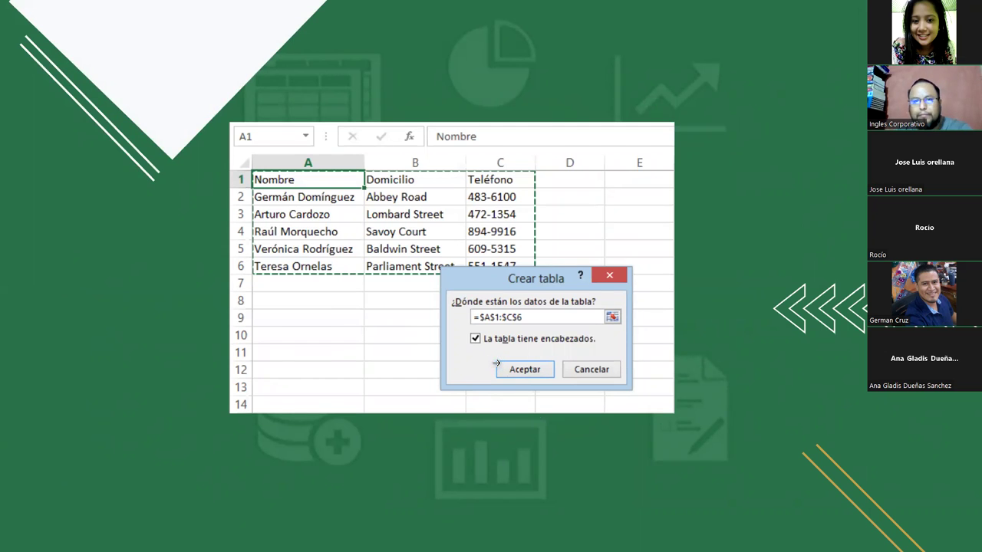
pyautogui.hotkey('alt', 'Tab')
pyautogui.click(240, 288)
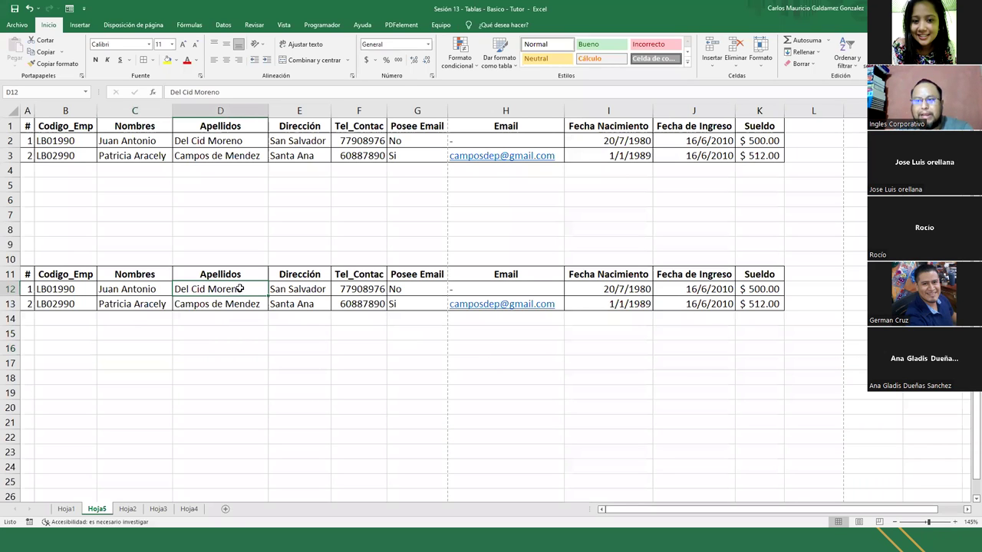
# Insert a table over $A$11:$K$13 with 'La tabla tiene encabezados' checked, creating Tabla1
pyautogui.click(81, 24)
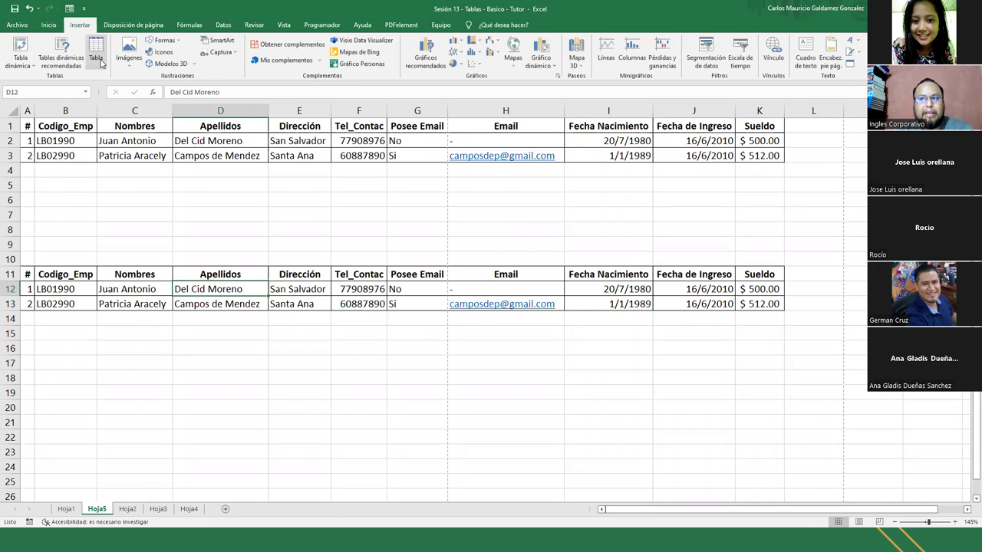
pyautogui.click(97, 58)
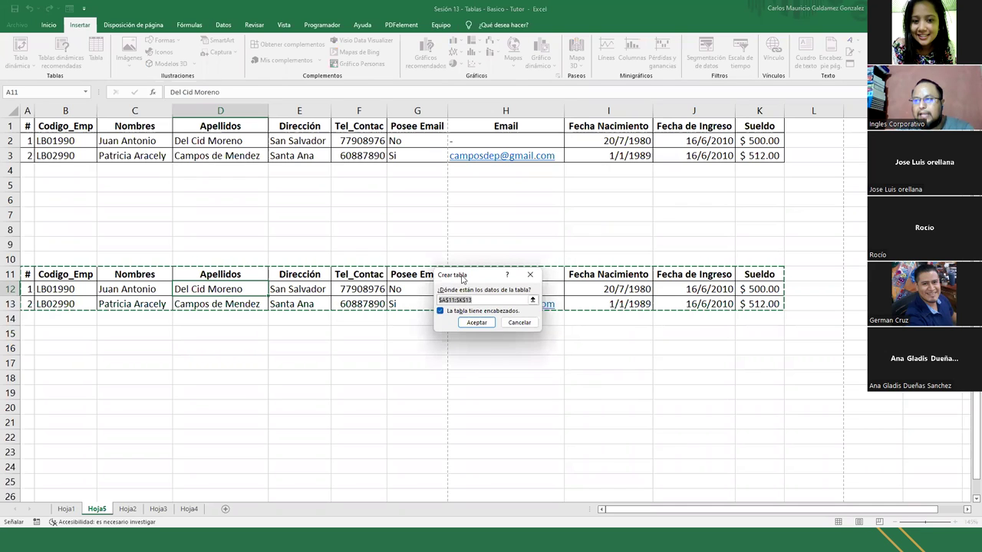
pyautogui.moveTo(462, 279); pyautogui.dragTo(486, 345)
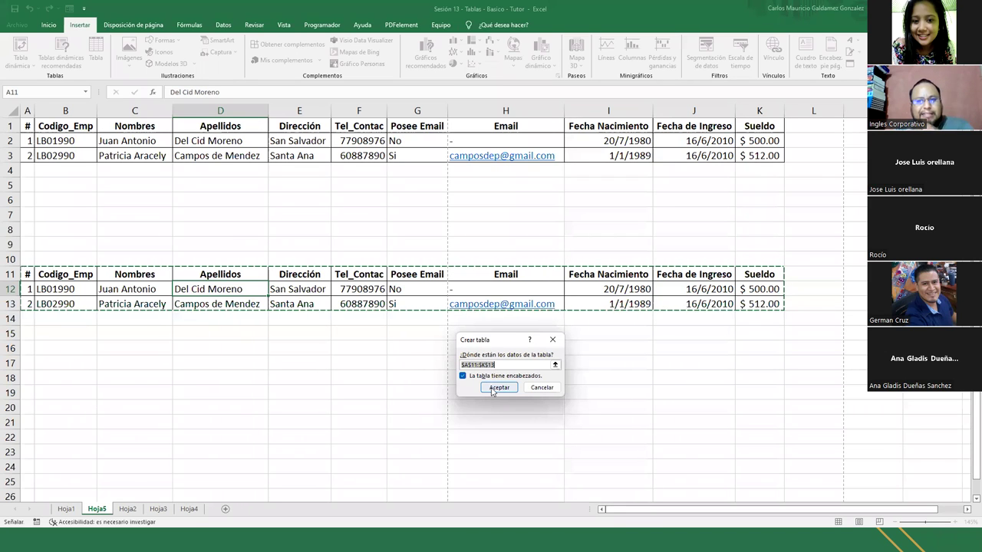
pyautogui.click(498, 387)
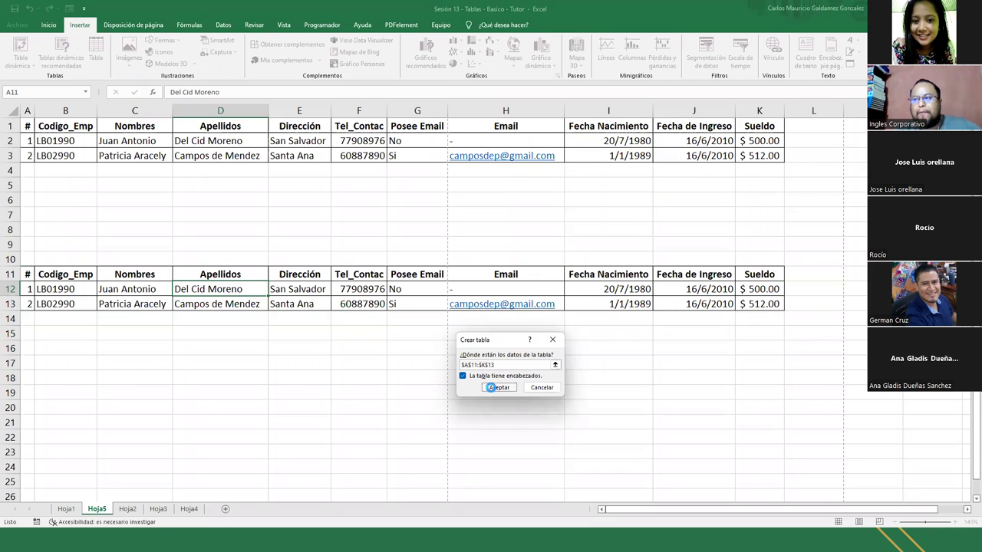
pyautogui.click(185, 299)
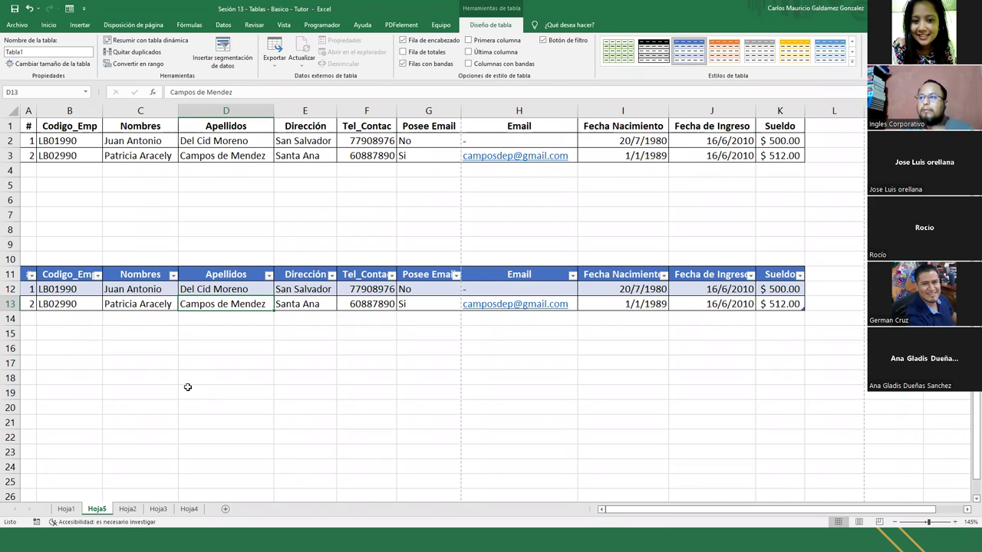
pyautogui.click(240, 287)
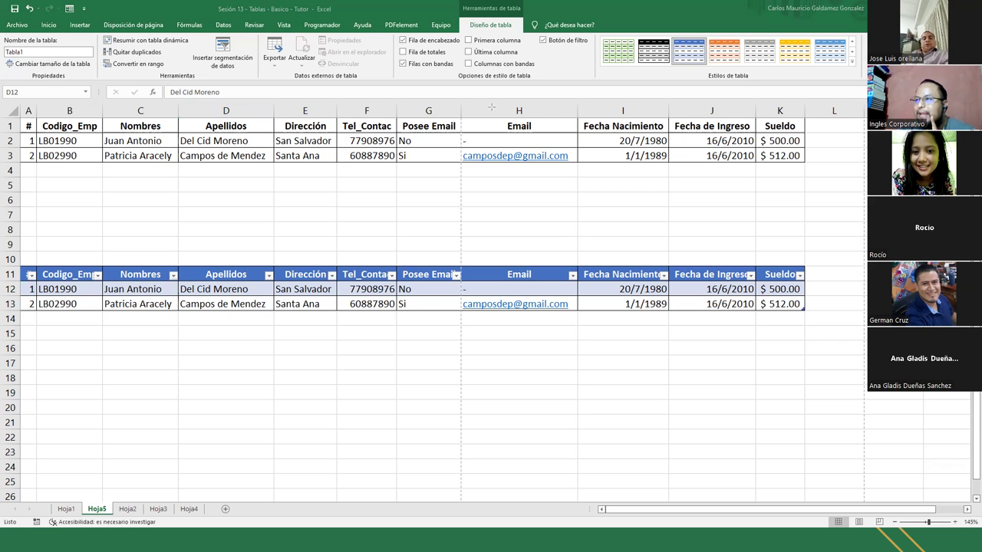
pyautogui.moveTo(205, 136)
pyautogui.mouseDown()
pyautogui.moveTo(442, 55)
pyautogui.moveTo(459, 34)
pyautogui.mouseUp()
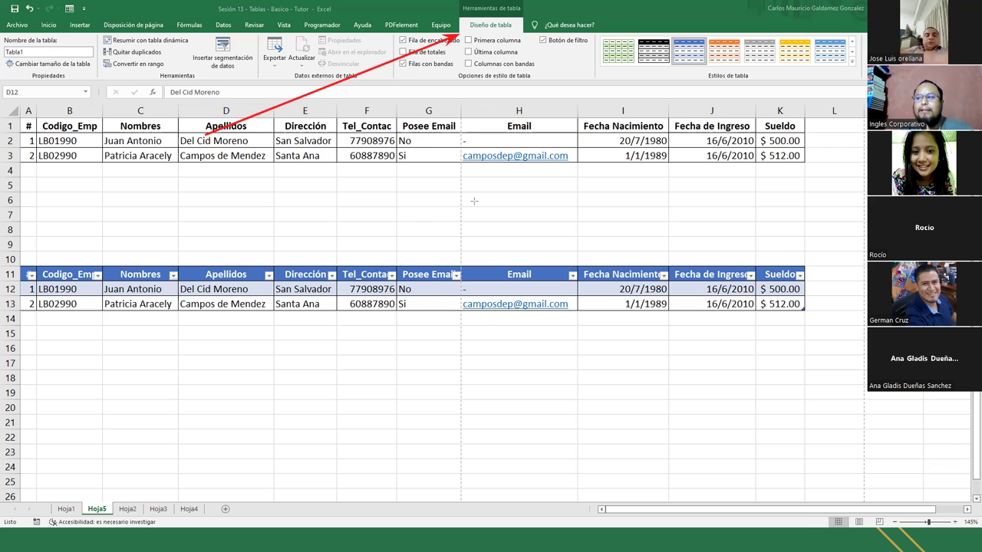
pyautogui.moveTo(694, 152)
pyautogui.mouseDown()
pyautogui.moveTo(517, 74)
pyautogui.moveTo(487, 34)
pyautogui.mouseUp()
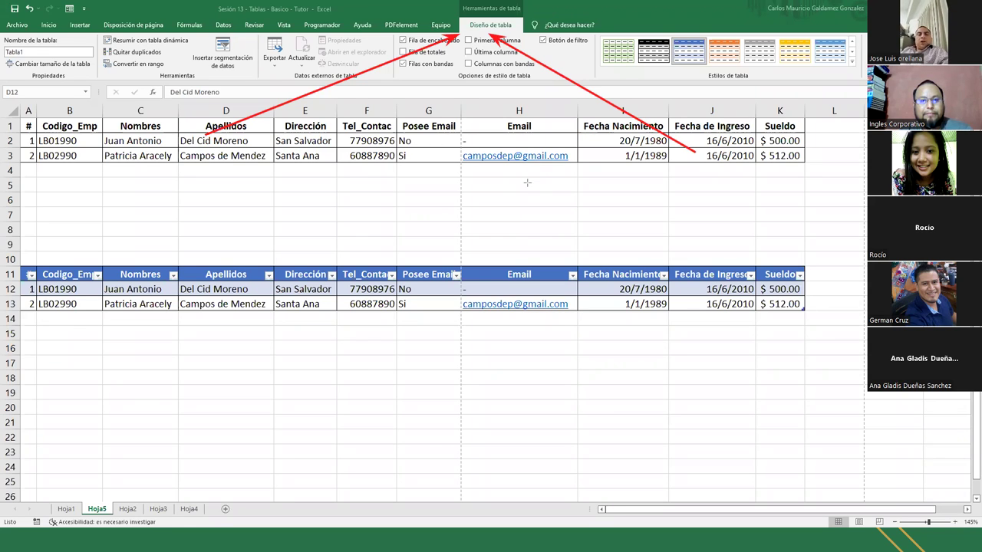
pyautogui.hotkey('ctrl', 'z')
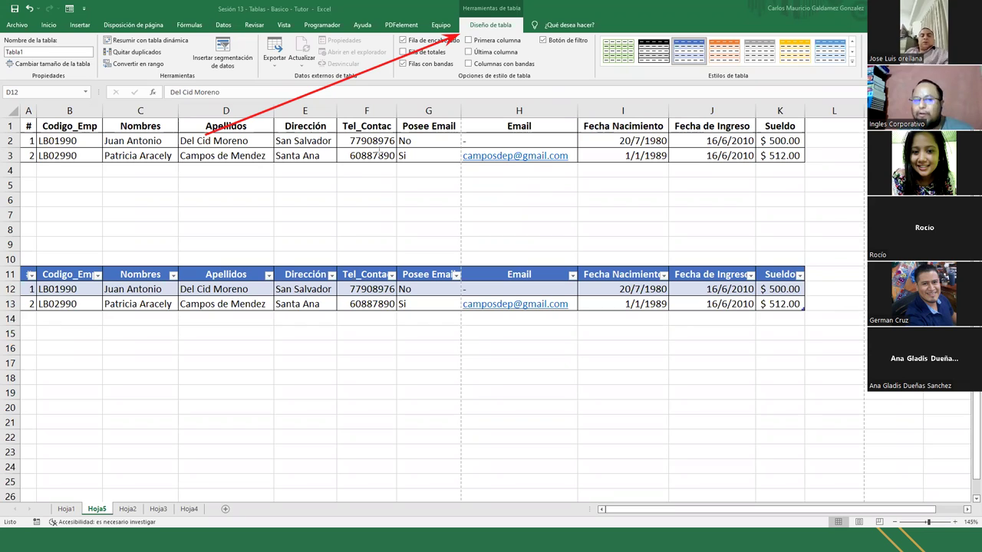
pyautogui.moveTo(371, 98)
pyautogui.mouseDown()
pyautogui.moveTo(68, 52)
pyautogui.moveTo(68, 43)
pyautogui.mouseUp()
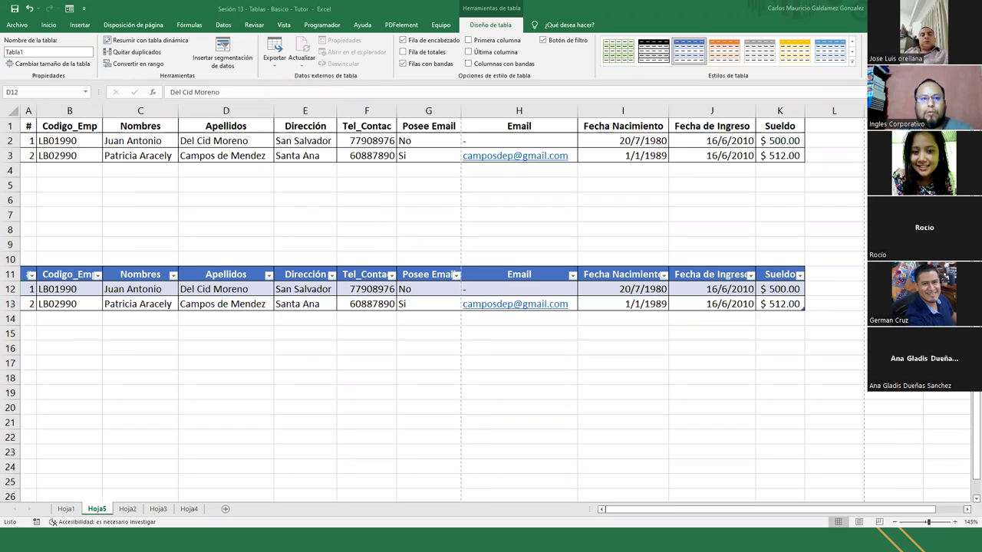
pyautogui.click(364, 141)
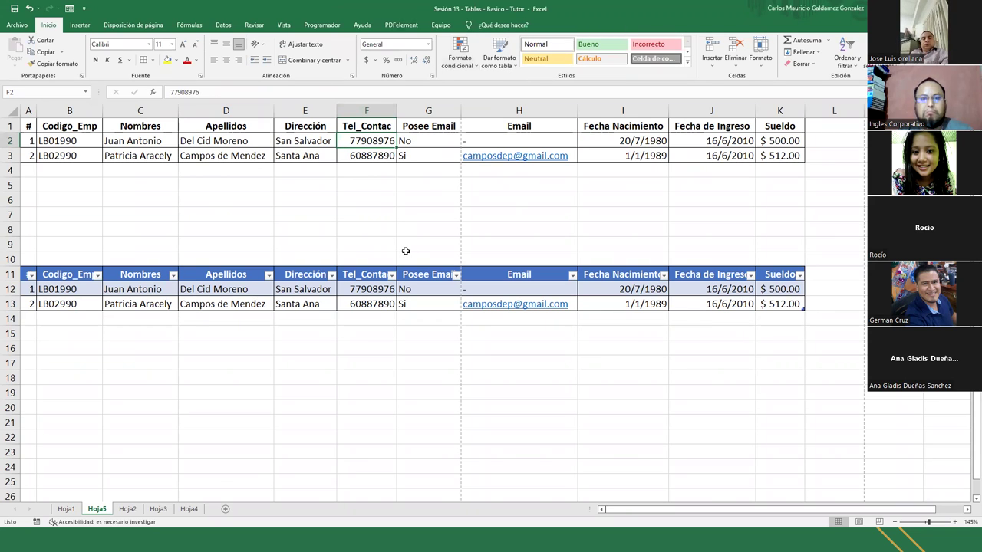
pyautogui.click(391, 300)
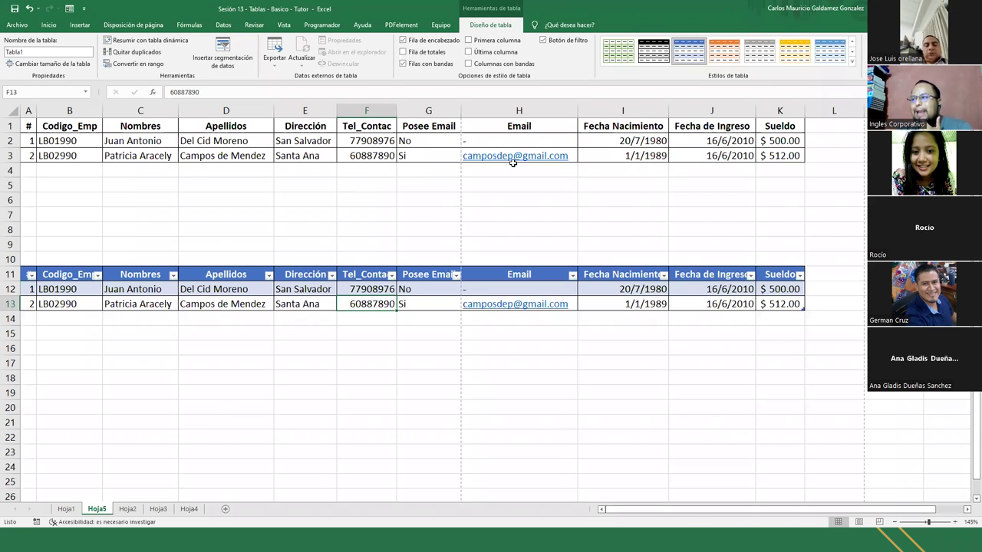
pyautogui.click(828, 125)
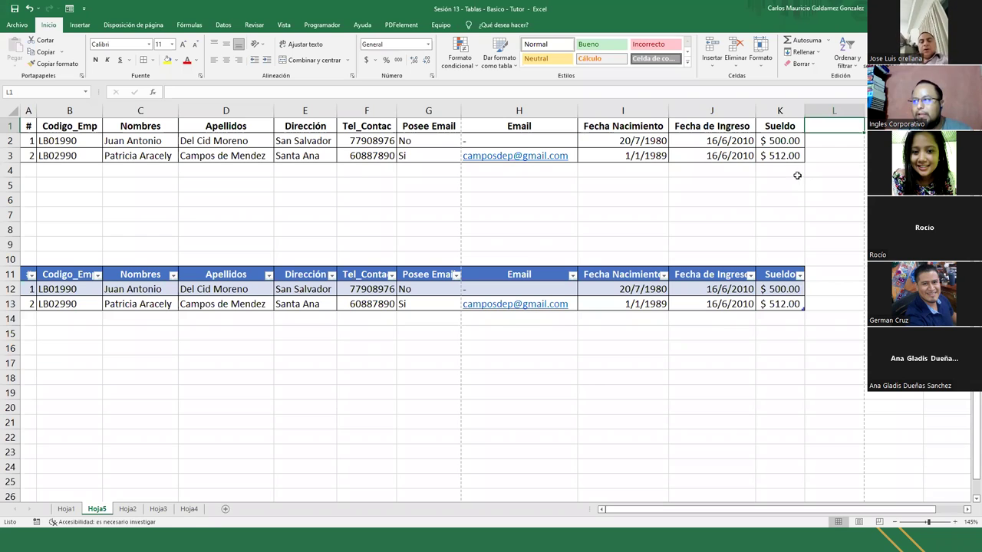
pyautogui.click(768, 159)
pyautogui.click(769, 174)
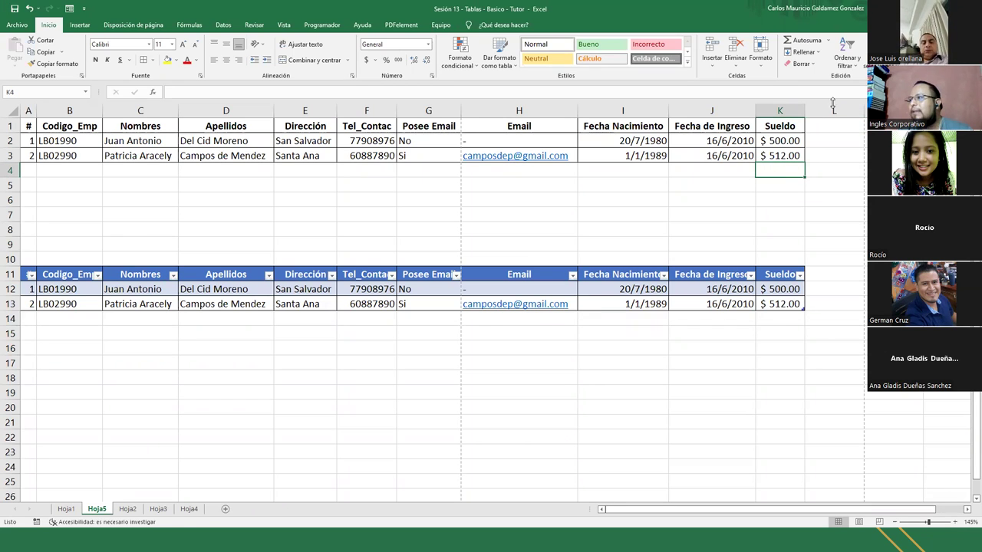
# AutoSum the salaries to $1,012.00 in K4 and add a % header in L1
pyautogui.click(800, 45)
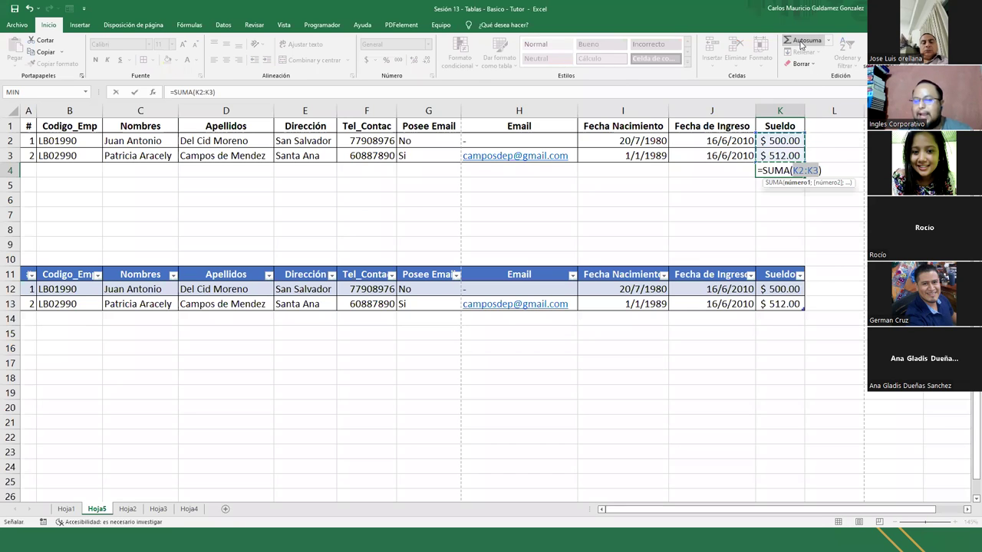
pyautogui.press('Return')
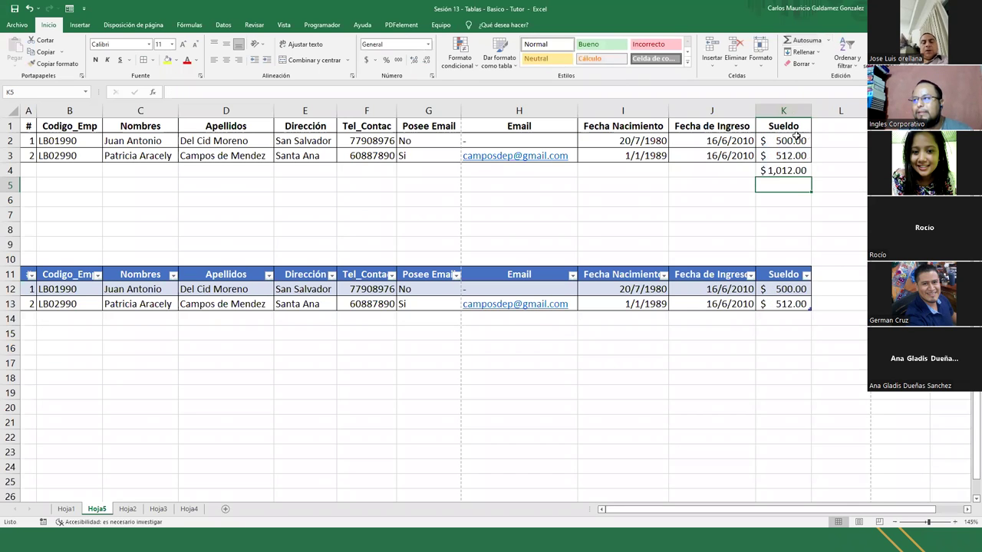
pyautogui.click(827, 142)
pyautogui.click(831, 125)
pyautogui.write('%')
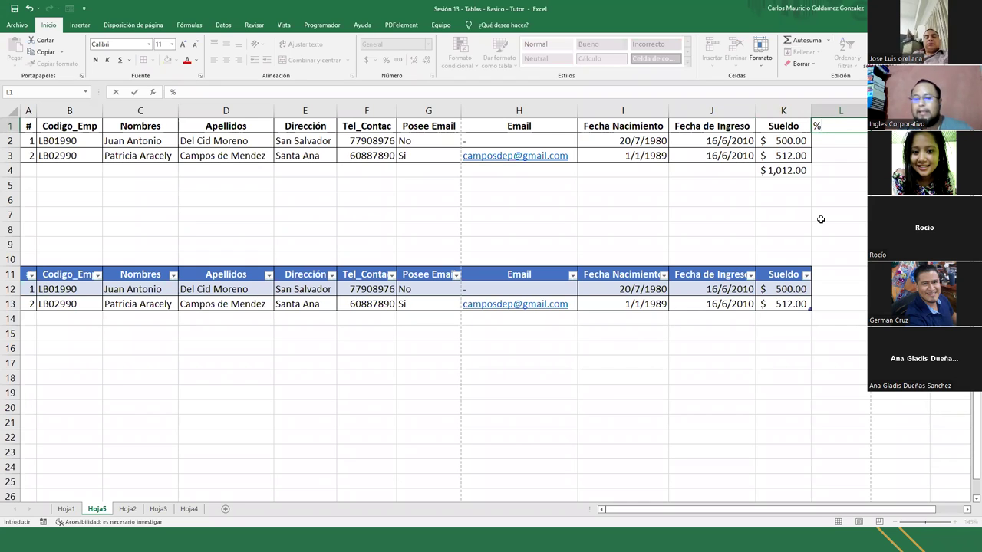
pyautogui.hotkey('ctrl', 'Return')
pyautogui.press('Return')
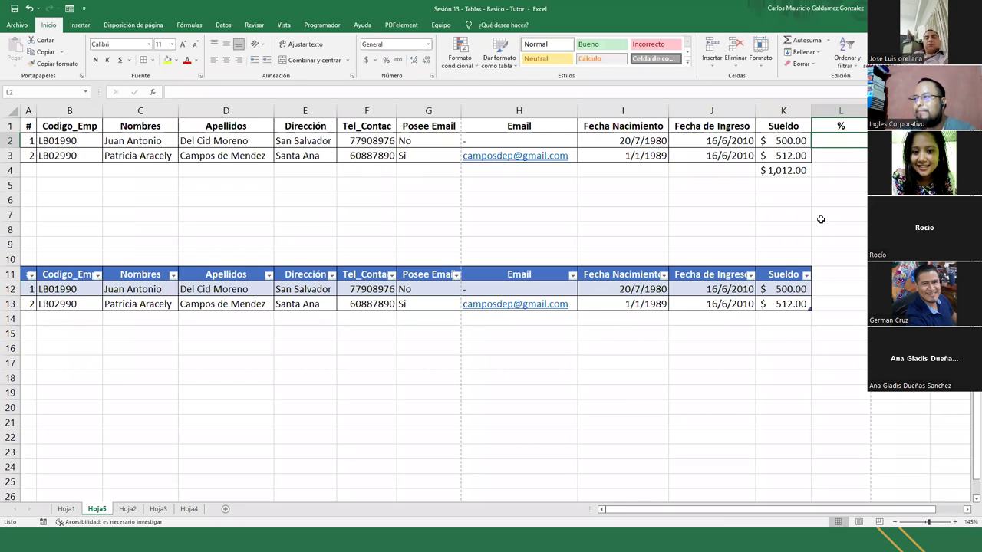
pyautogui.click(827, 127)
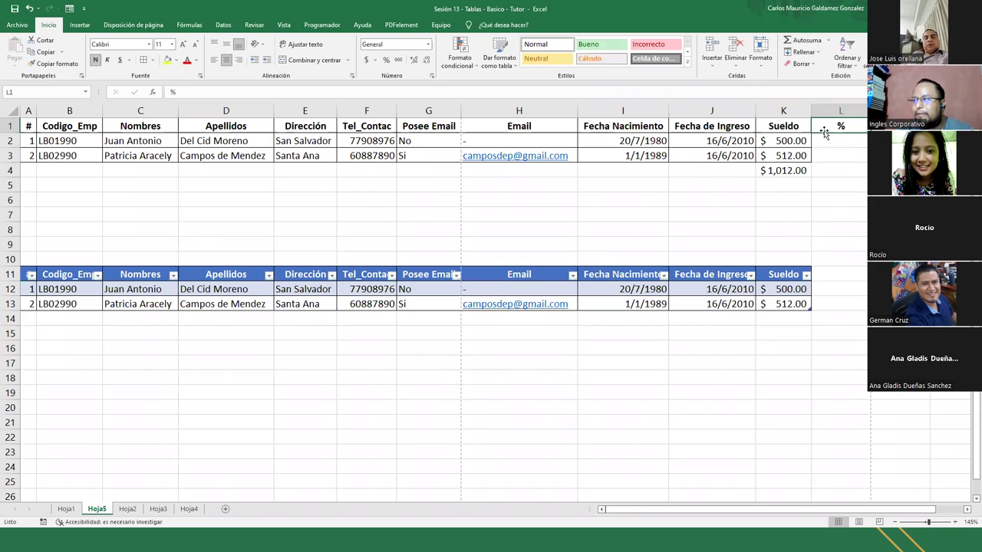
# Enter the formula =K2/$K$4 in L2
pyautogui.moveTo(820, 132); pyautogui.dragTo(824, 159)
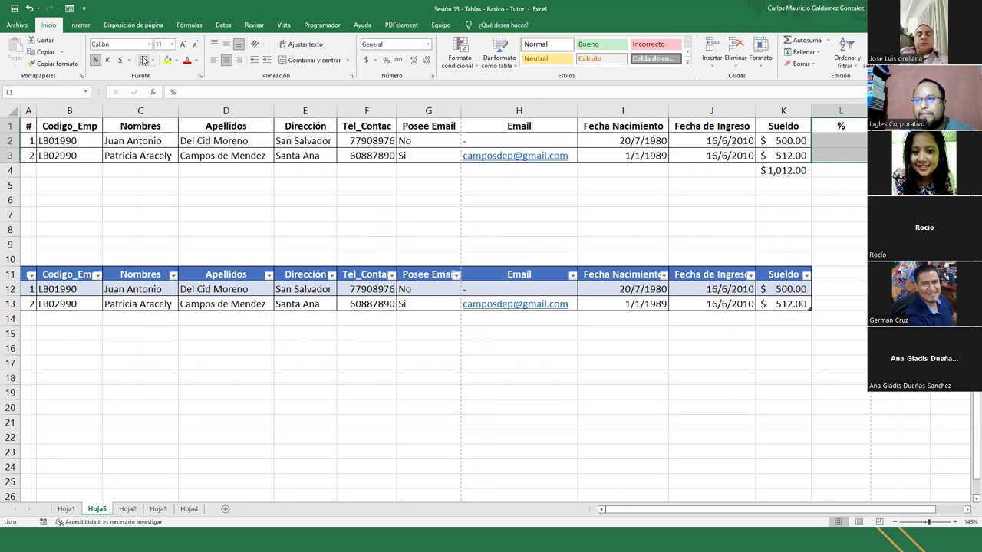
pyautogui.click(847, 140)
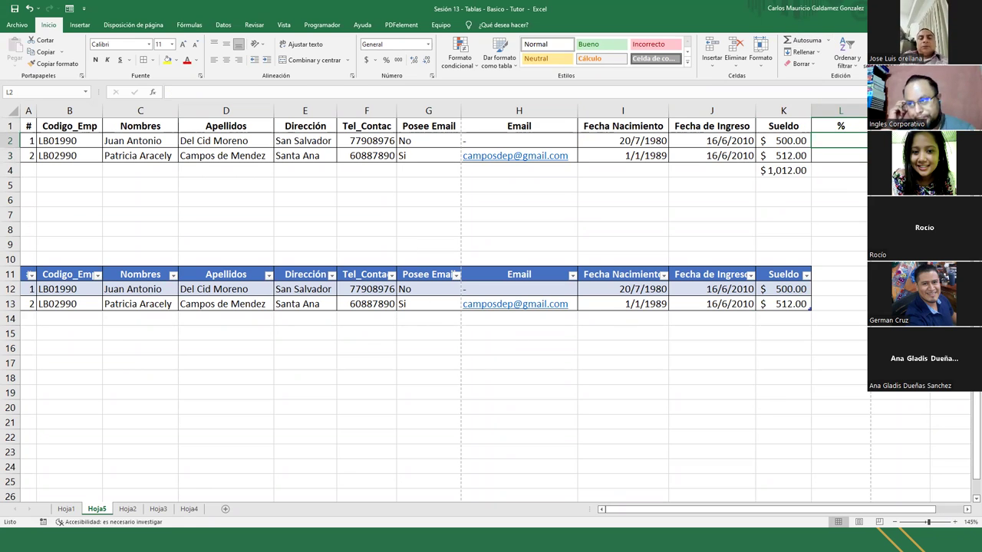
pyautogui.write('=')
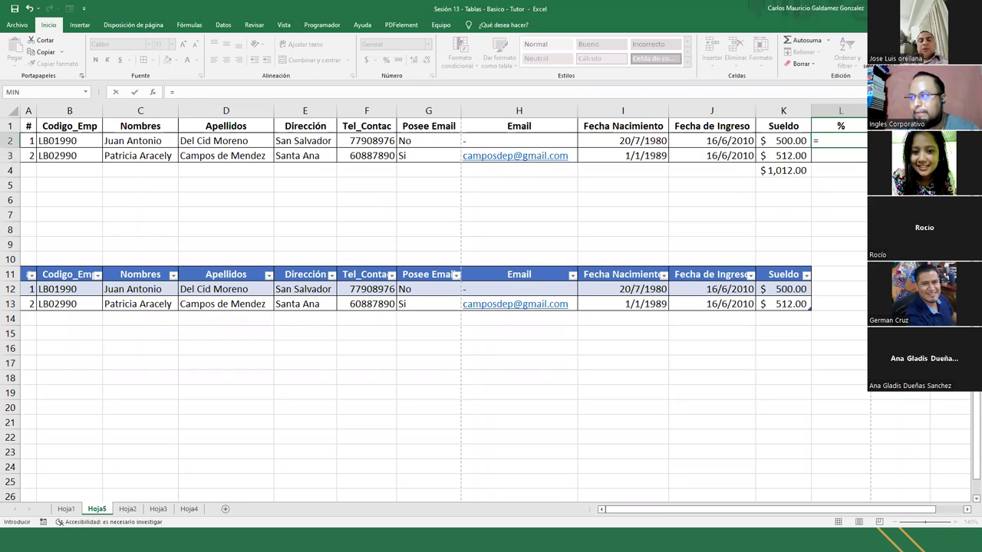
pyautogui.press('Left')
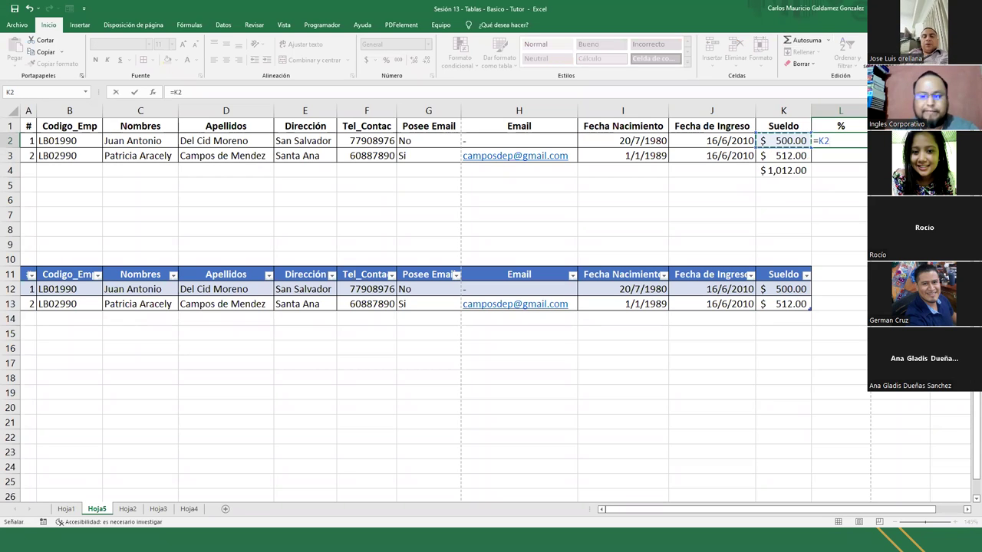
pyautogui.write('/')
pyautogui.press('Down')
pyautogui.press('Left')
pyautogui.press('Left')
pyautogui.press('Right')
pyautogui.press('Down')
pyautogui.press('F4')
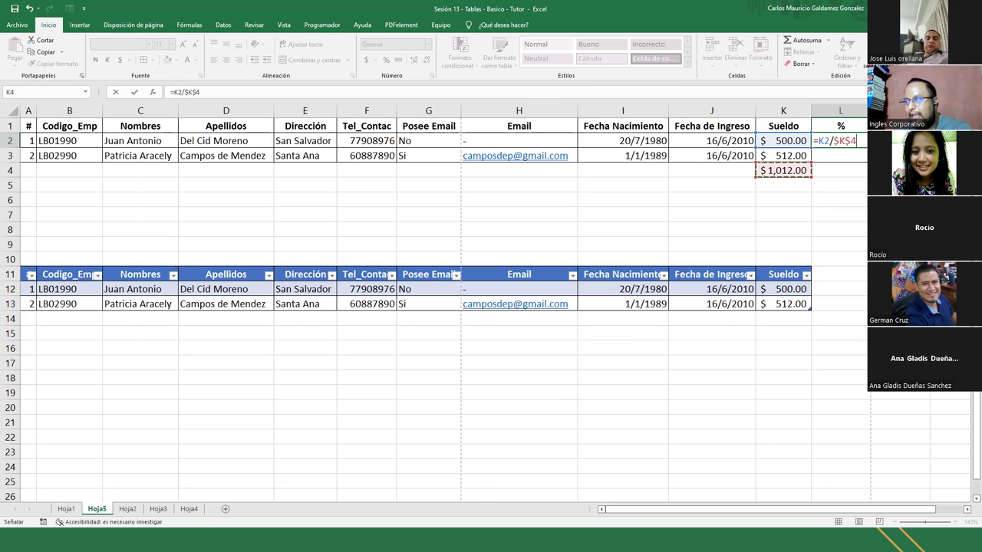
pyautogui.hotkey('ctrl', 'Return')
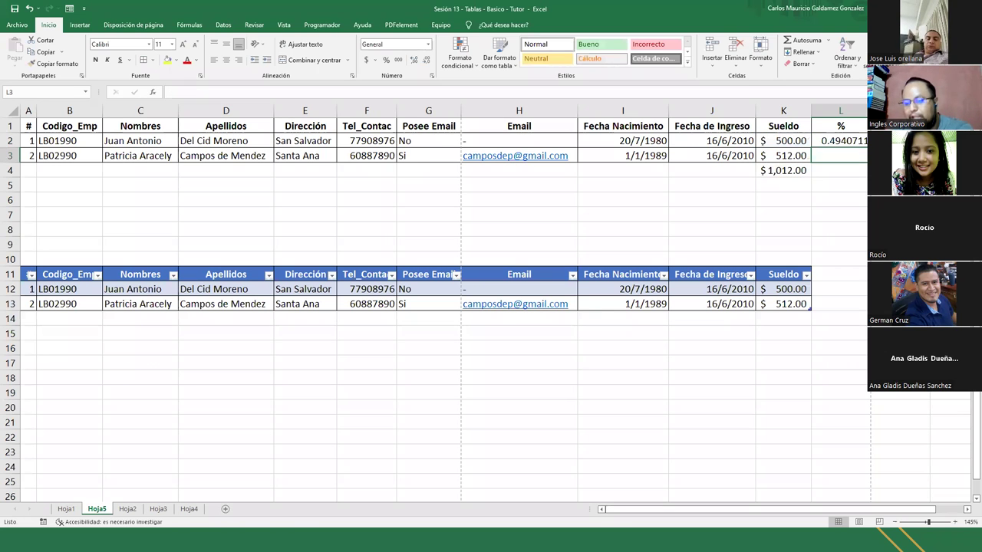
# Format L2 as a percentage, fill it down to L3, and AutoSum the % column to 100%
pyautogui.click(386, 60)
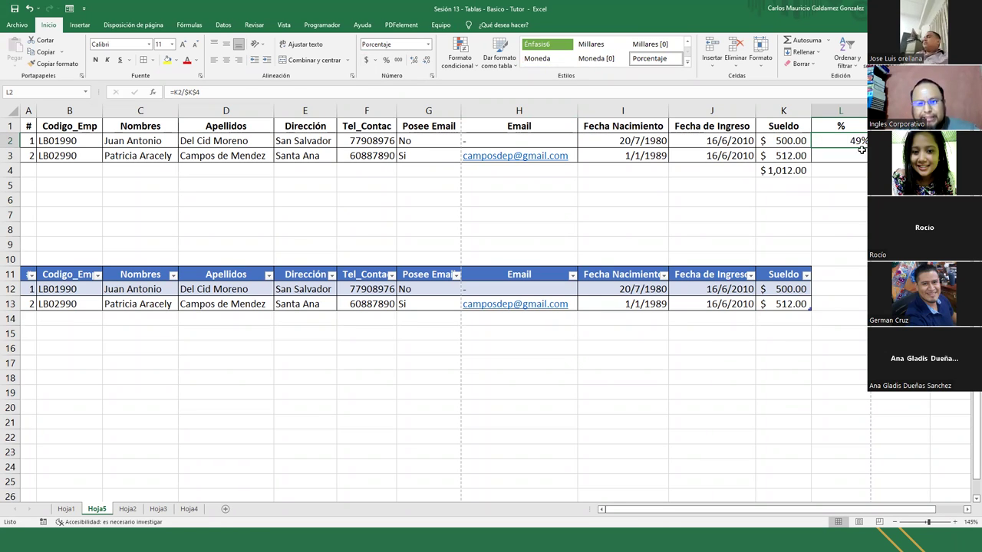
pyautogui.moveTo(867, 148); pyautogui.dragTo(864, 161)
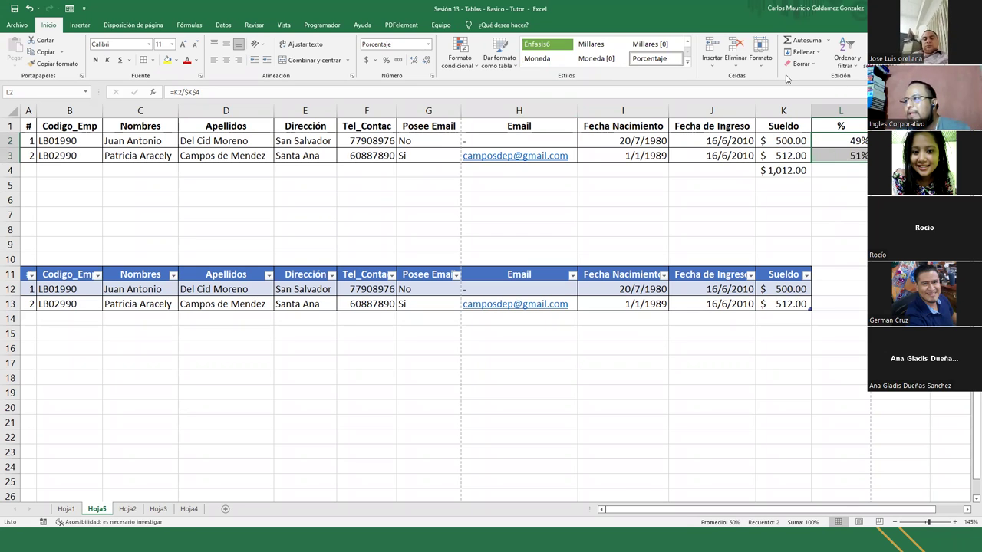
pyautogui.click(793, 44)
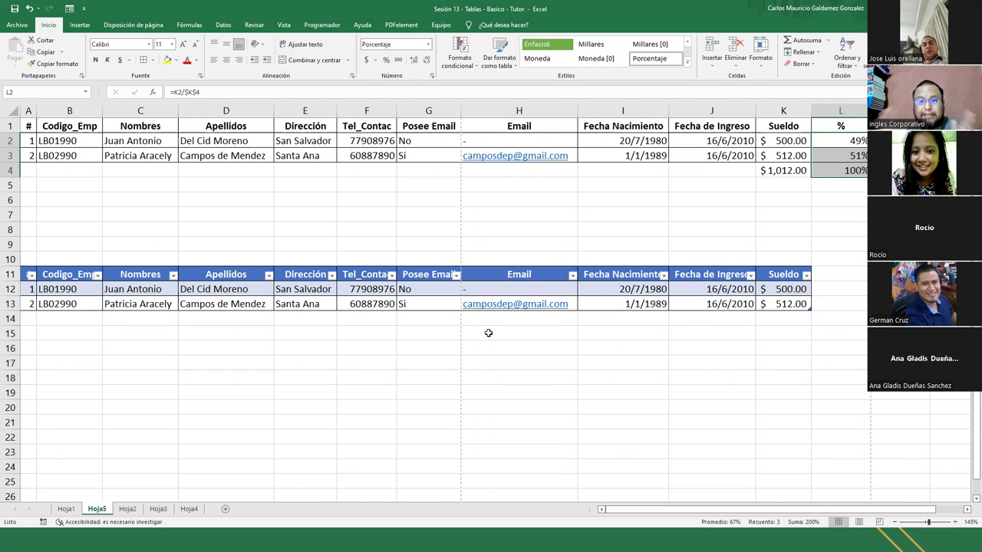
pyautogui.click(44, 304)
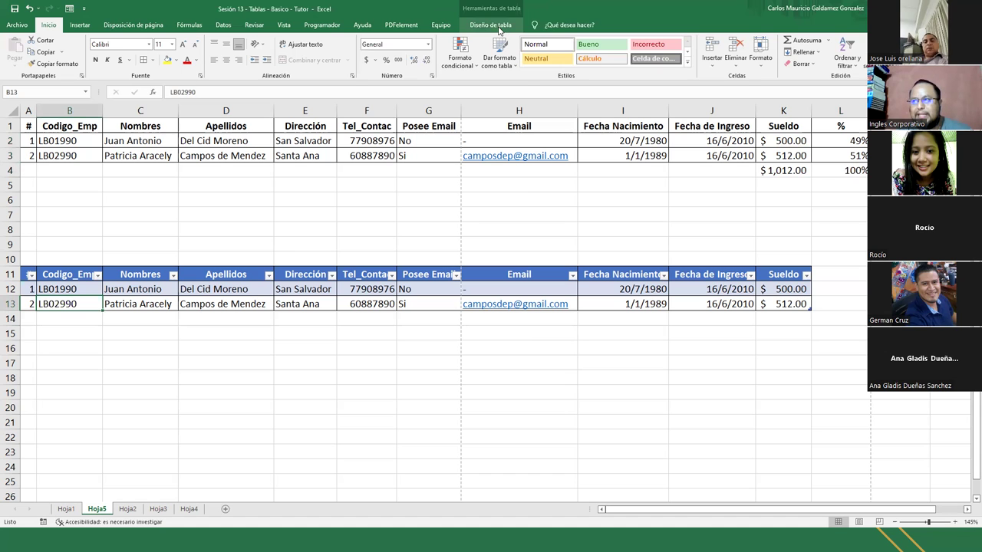
# Enable Total Row in Table Design and inspect K14's =SUBTOTALES(109;[Sueldo]) formula
pyautogui.click(498, 29)
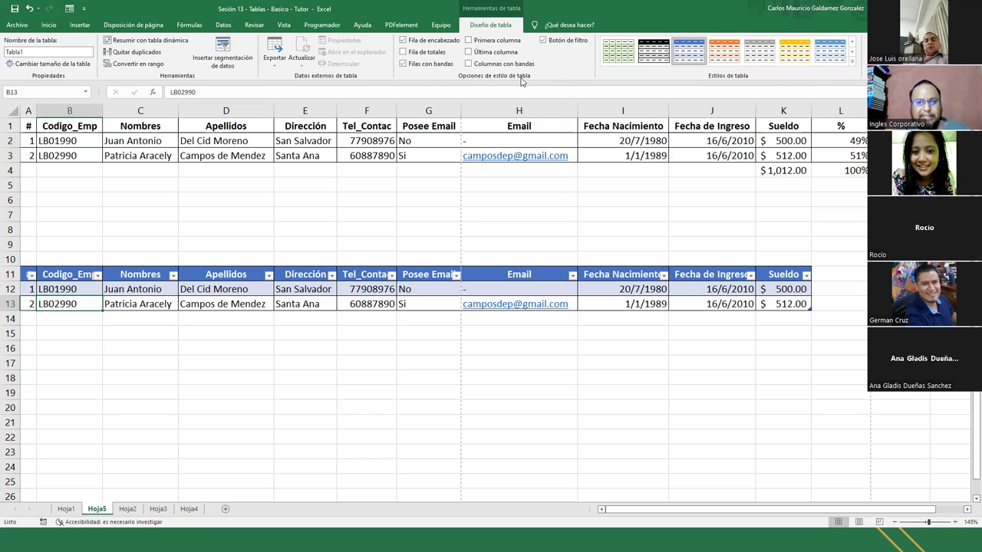
pyautogui.click(402, 52)
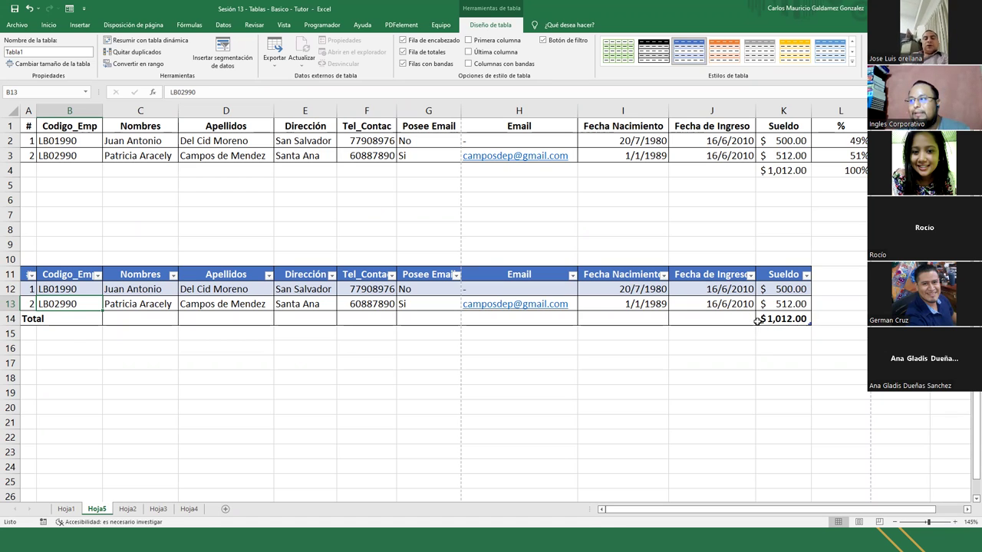
pyautogui.click(760, 320)
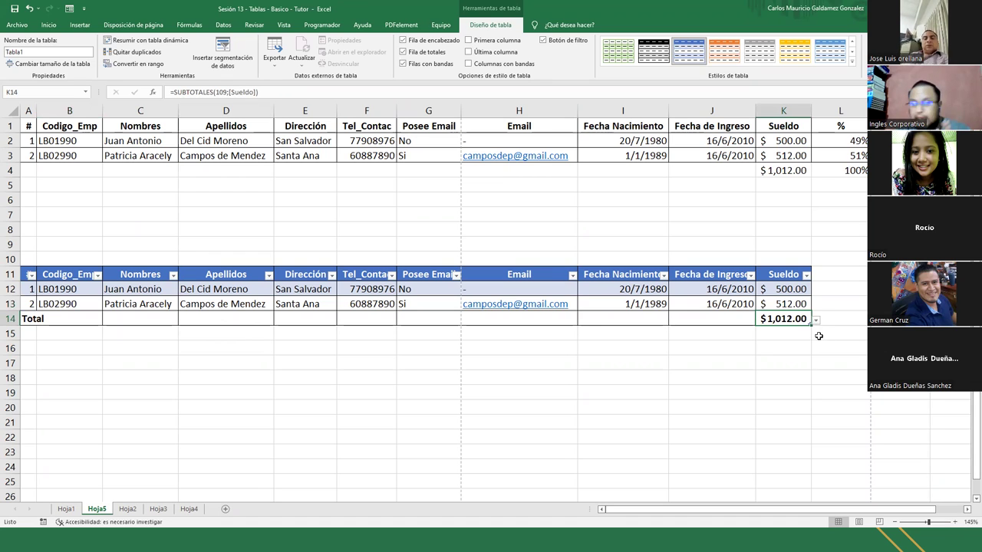
pyautogui.click(241, 93)
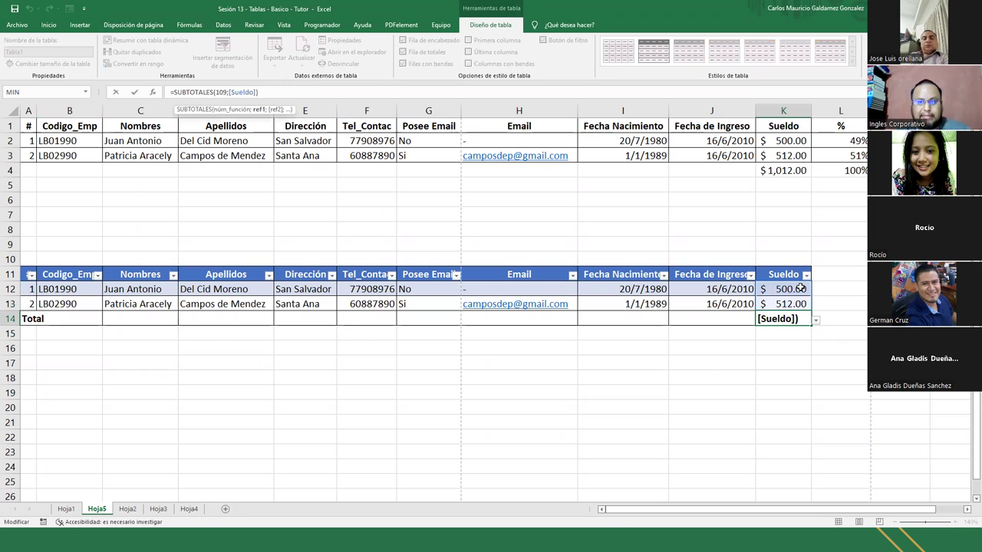
pyautogui.click(843, 278)
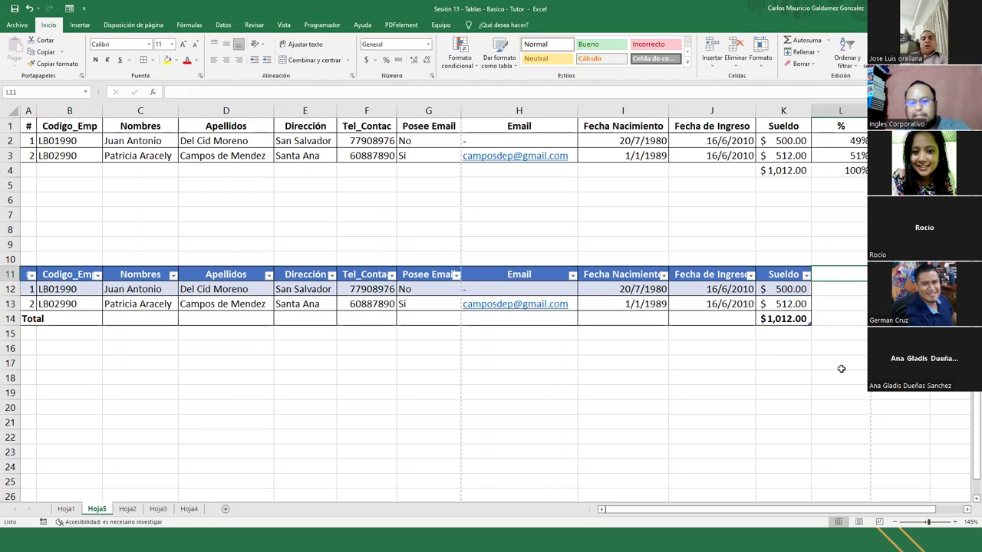
# Add a % header in L11 and select the empty L12:L14 cells
pyautogui.write('%')
pyautogui.press('Return')
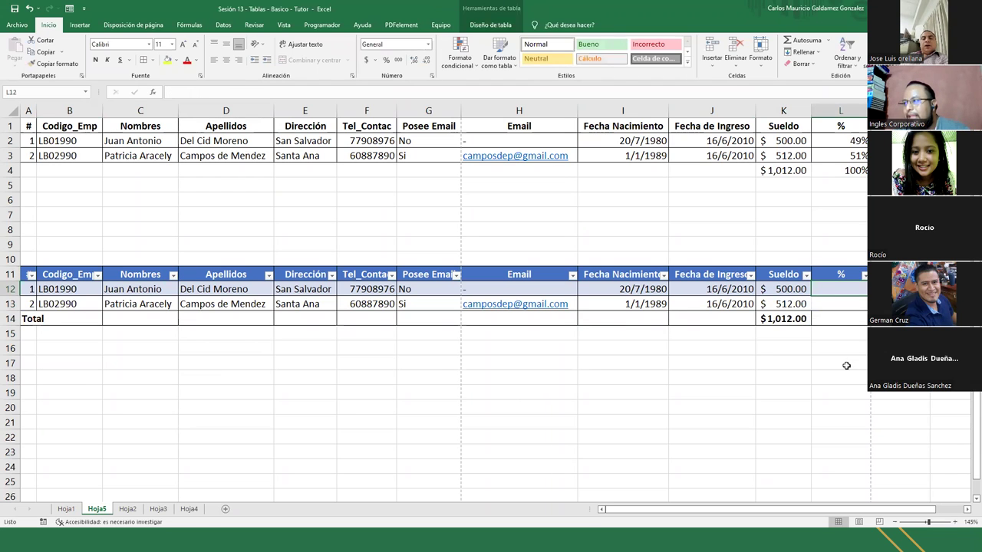
pyautogui.click(807, 347)
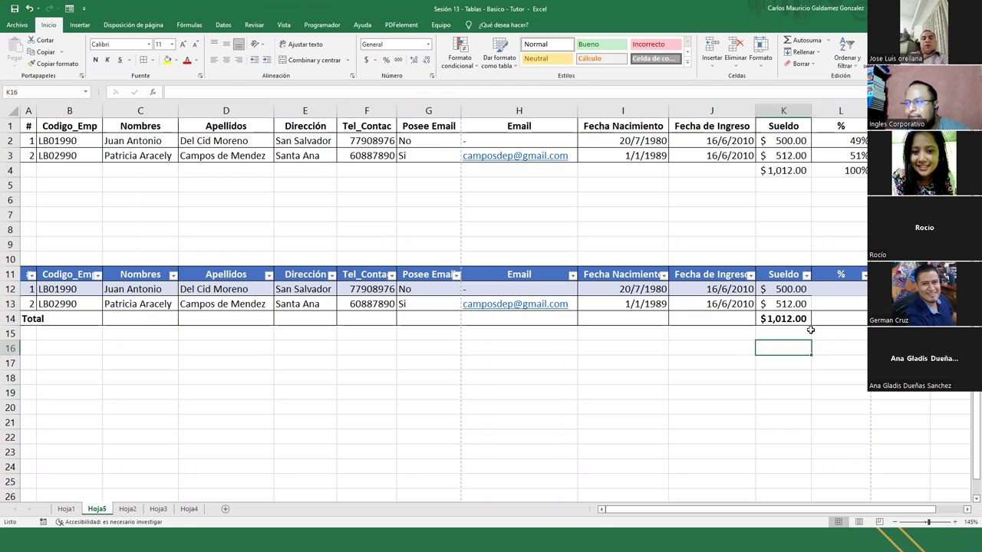
pyautogui.click(839, 274)
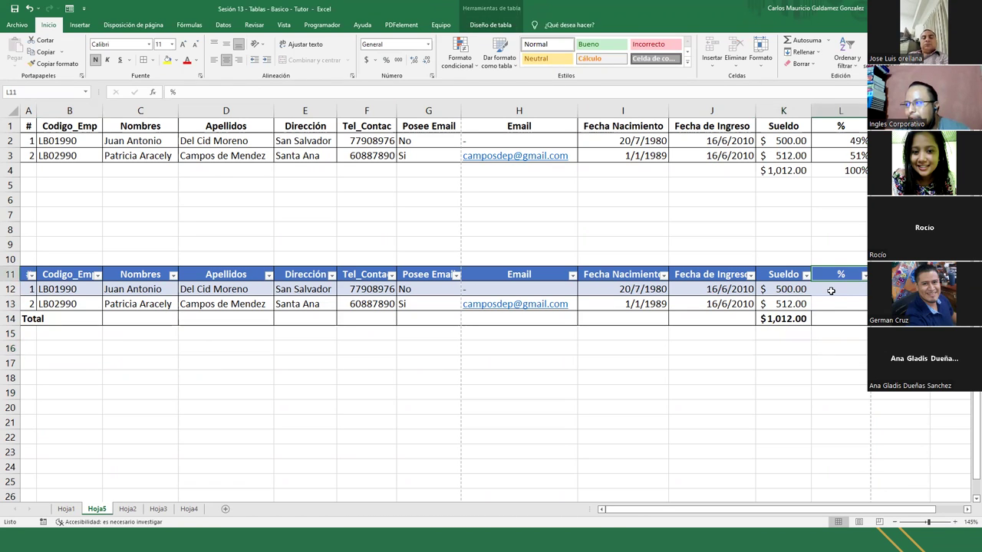
pyautogui.moveTo(832, 289); pyautogui.dragTo(831, 318)
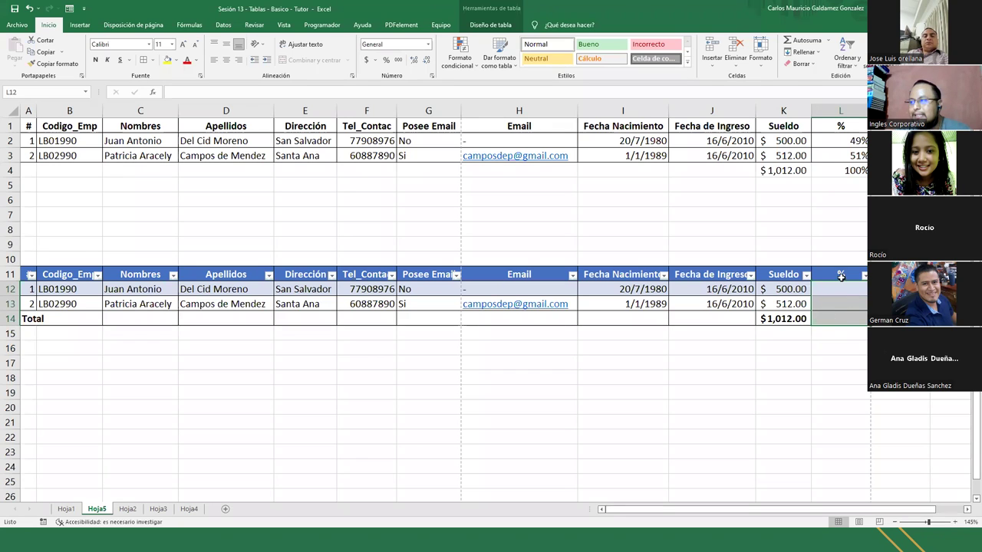
pyautogui.click(836, 286)
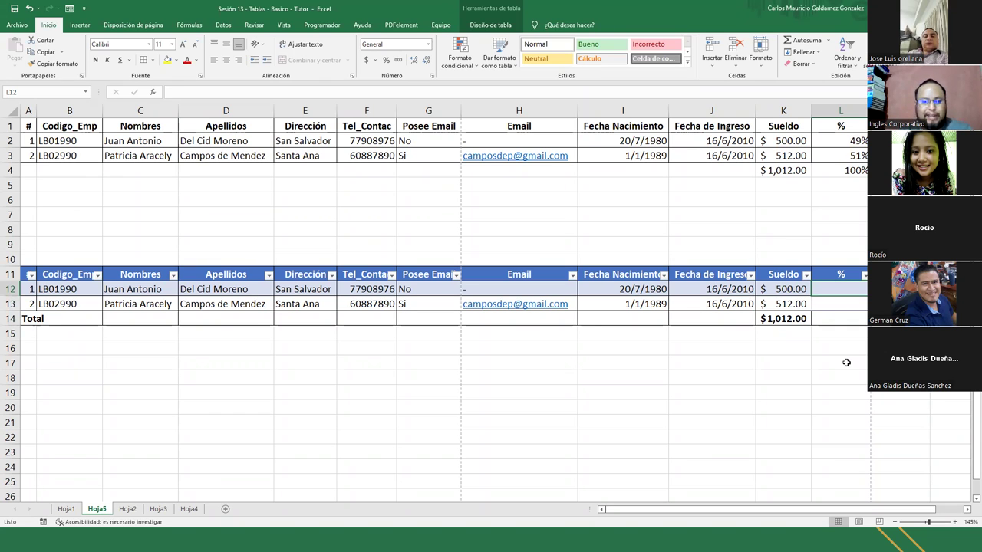
pyautogui.write('=')
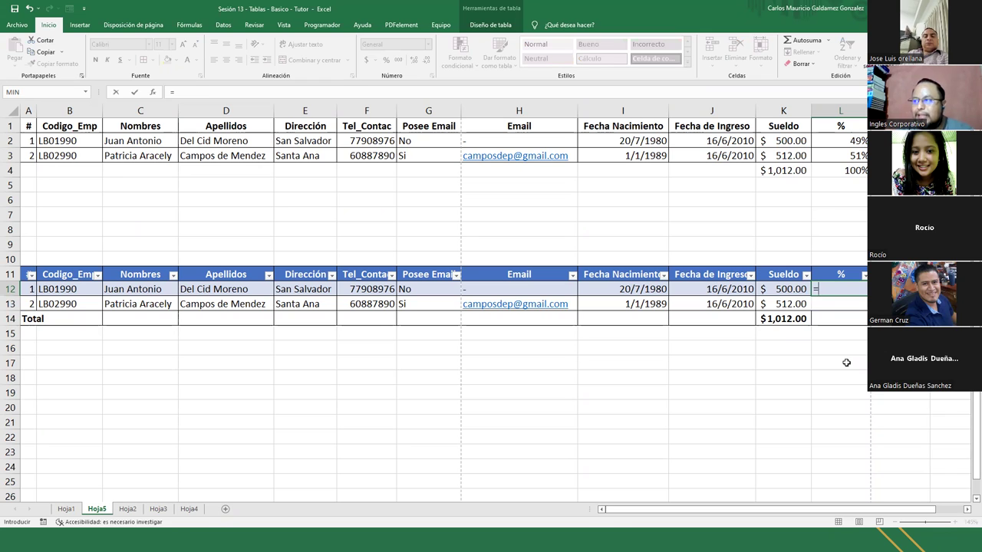
pyautogui.click(779, 286)
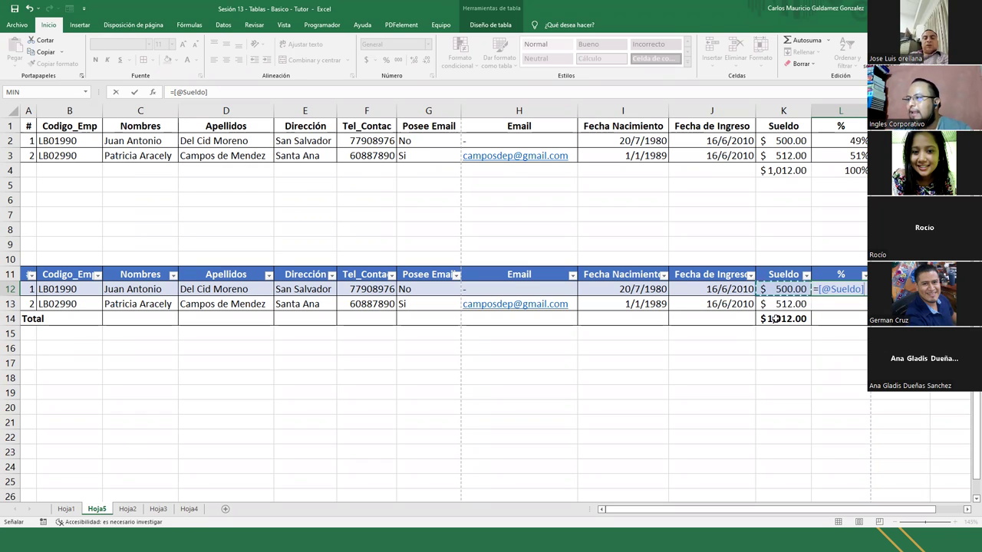
pyautogui.write('/')
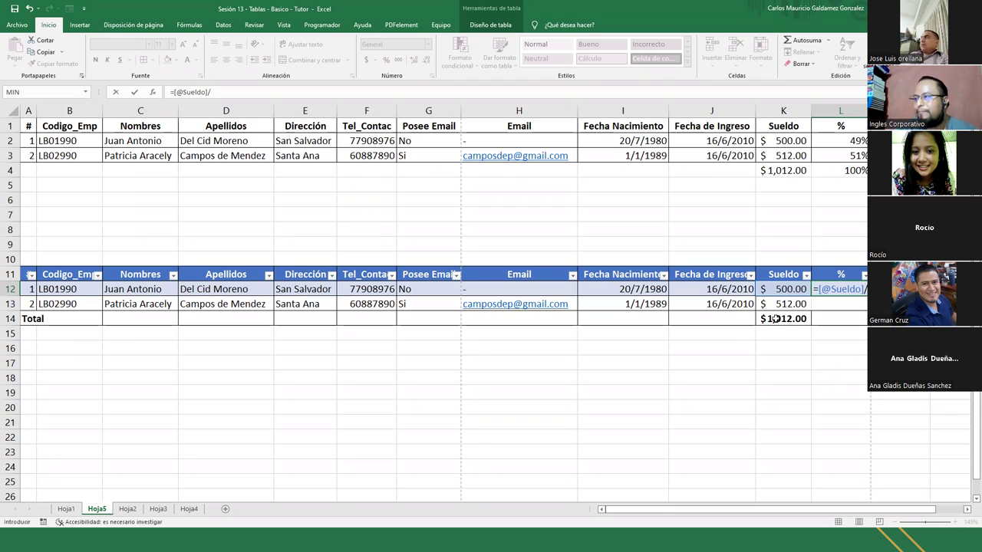
pyautogui.click(776, 319)
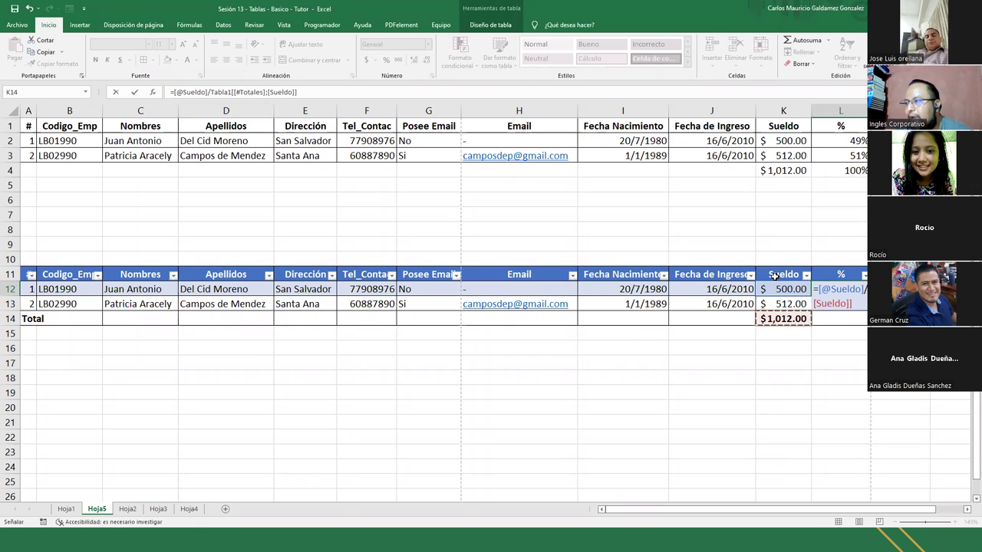
pyautogui.press('F2')
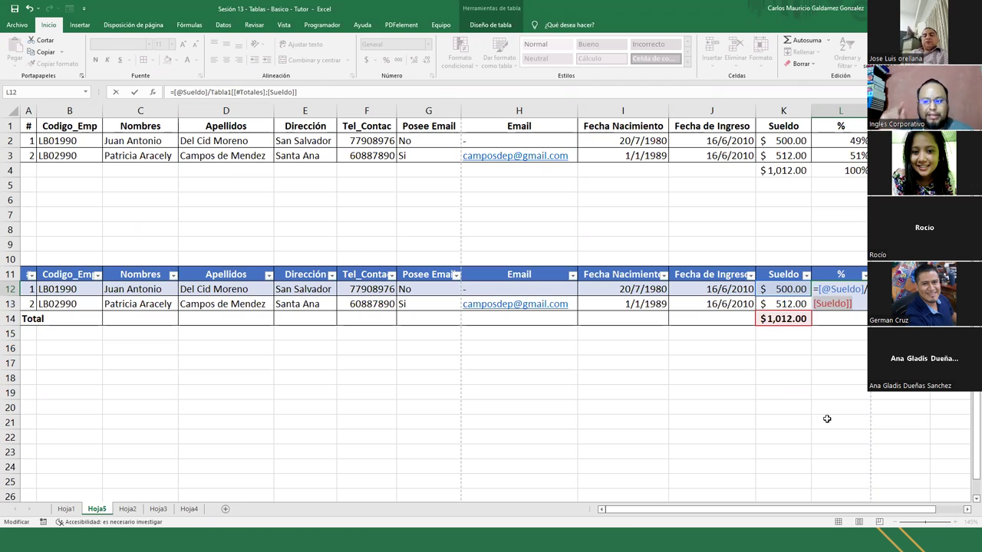
pyautogui.press('Return')
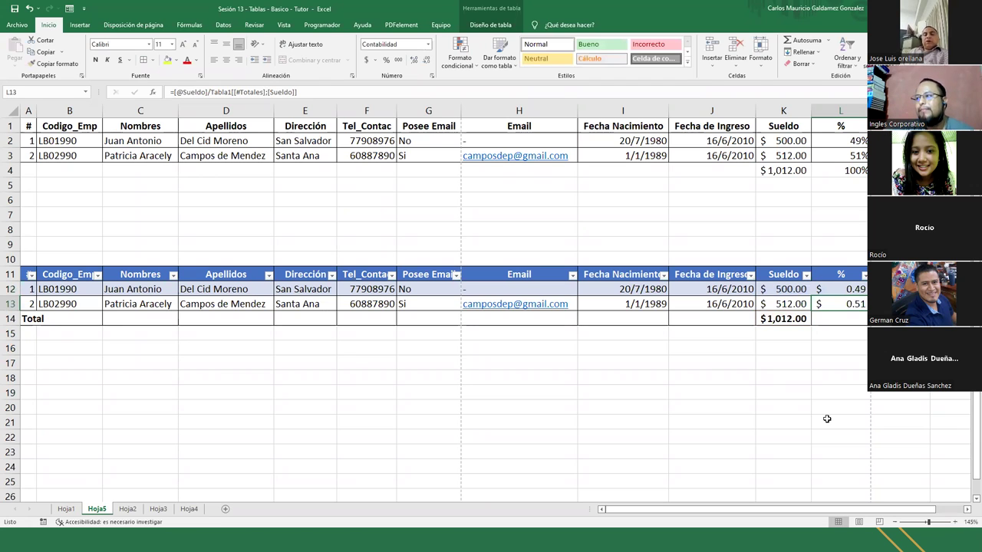
pyautogui.click(823, 288)
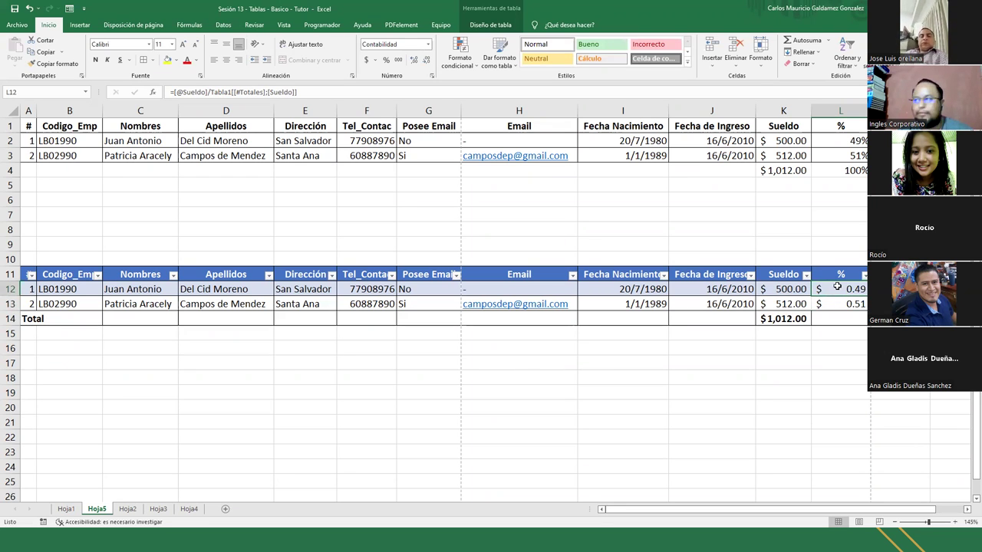
# Format the L12:L13 shares as percentages, showing 49% and 51%
pyautogui.click(843, 304)
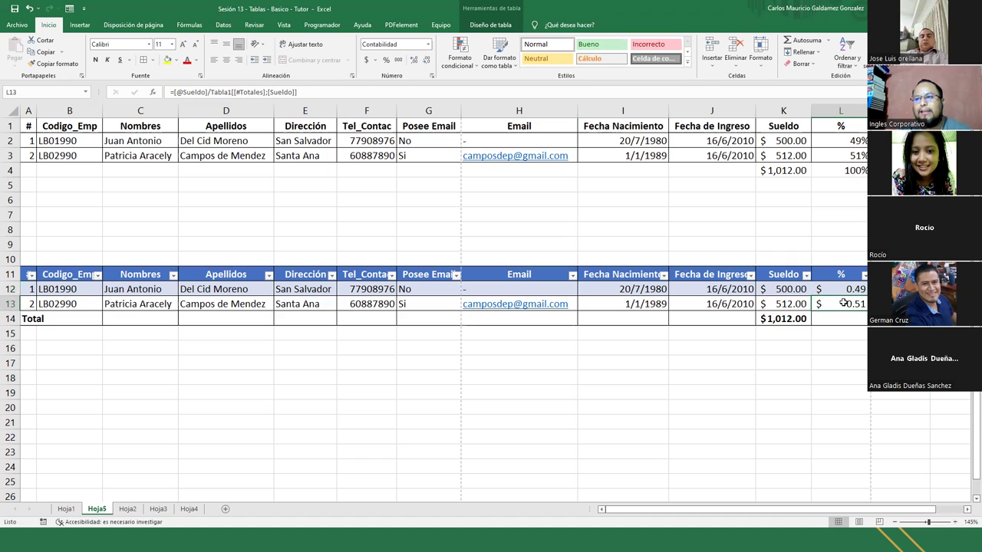
pyautogui.click(841, 290)
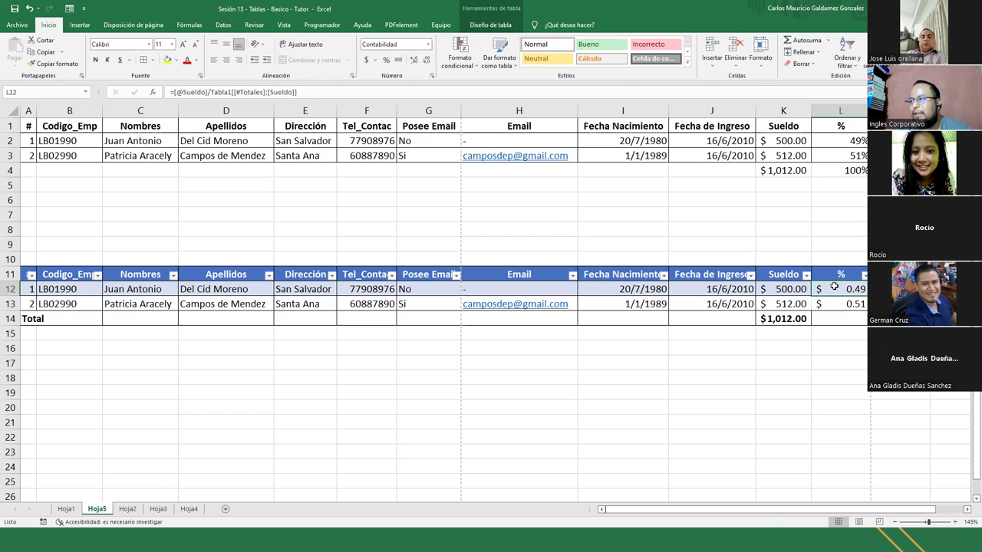
pyautogui.moveTo(841, 289); pyautogui.dragTo(836, 310)
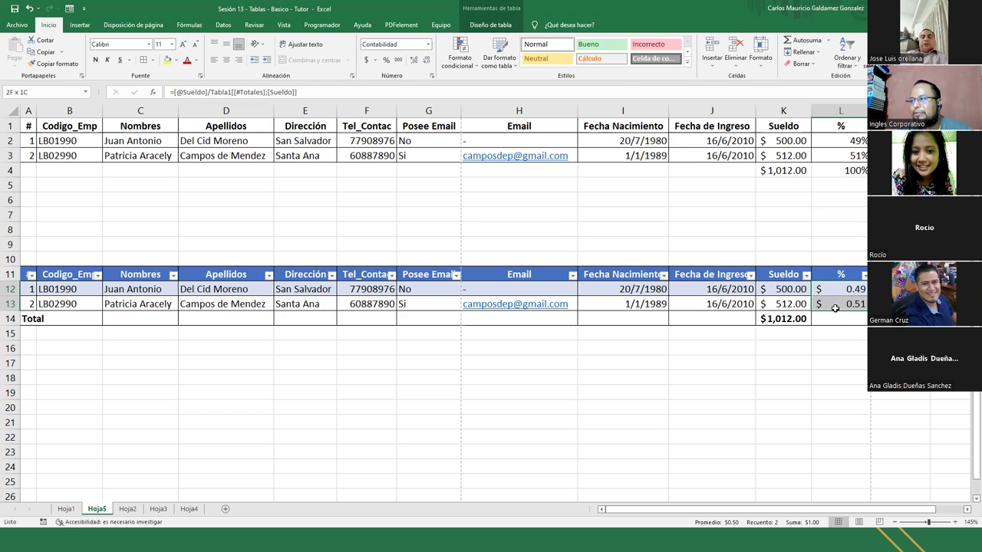
pyautogui.click(386, 60)
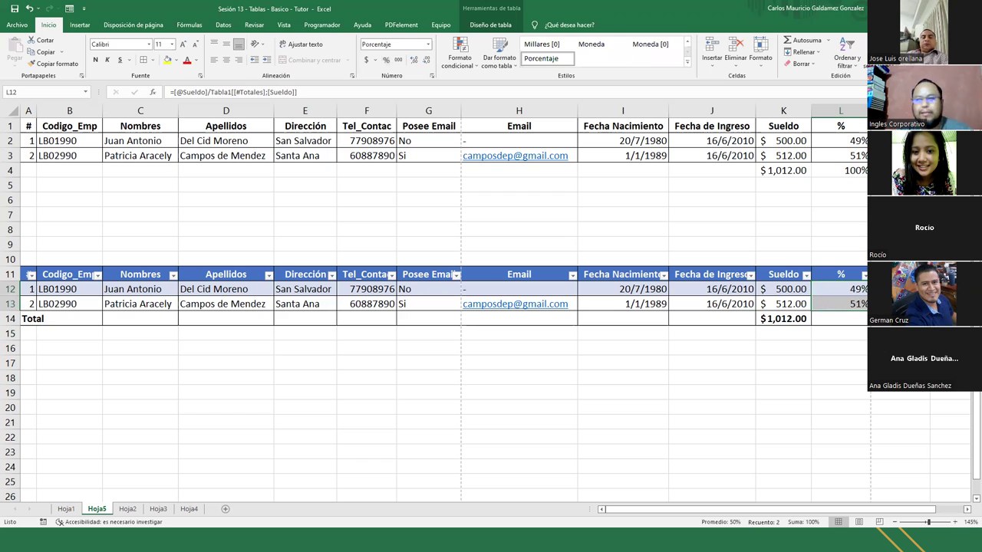
# Set the % column's Total row cell L14 to Suma, giving 100%
pyautogui.click(835, 317)
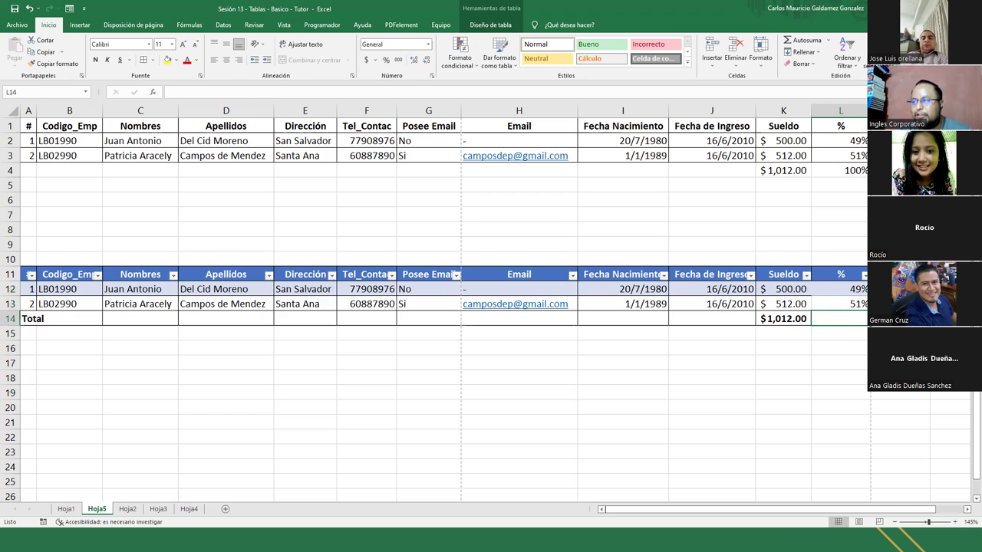
pyautogui.click(864, 318)
pyautogui.click(821, 388)
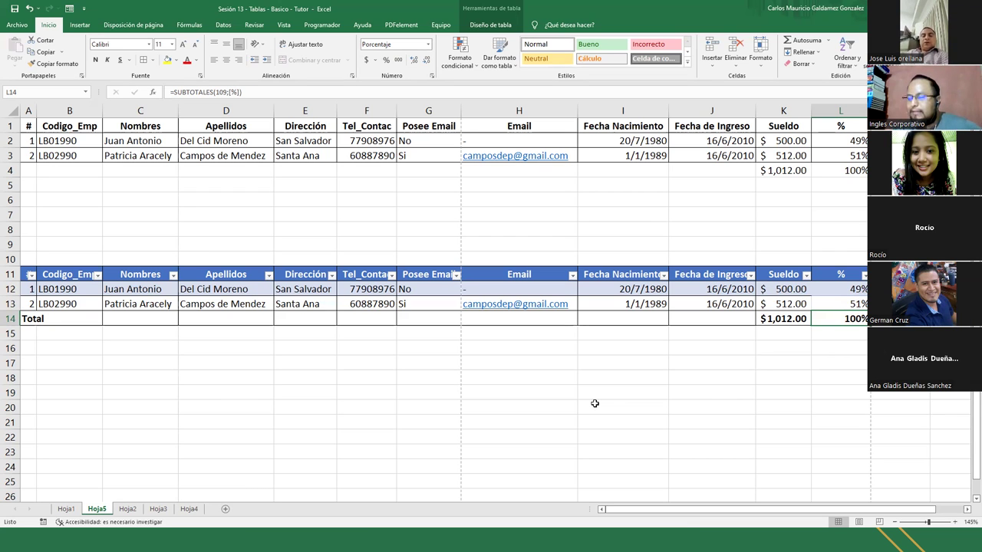
# Re-enter the % formulas in L12 and L13
pyautogui.click(839, 290)
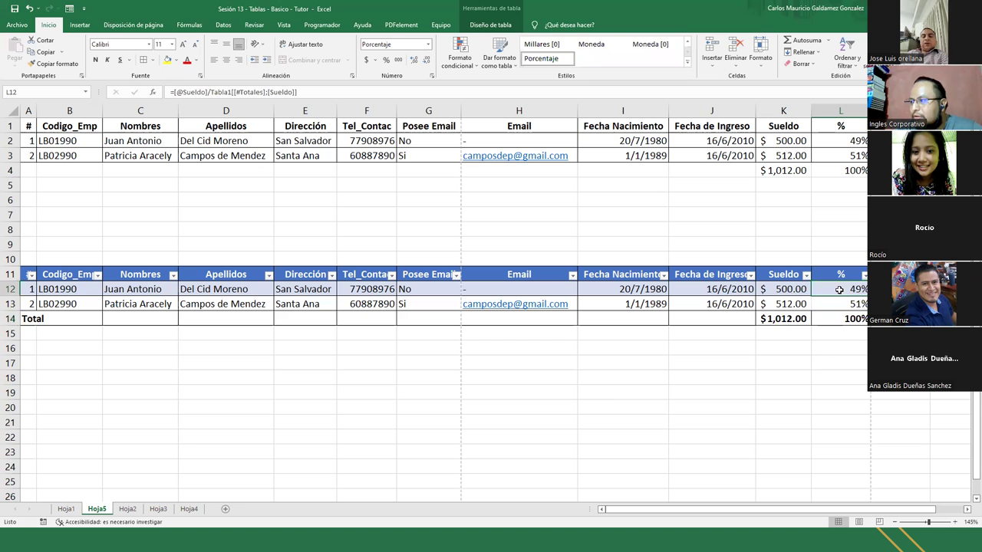
pyautogui.click(403, 93)
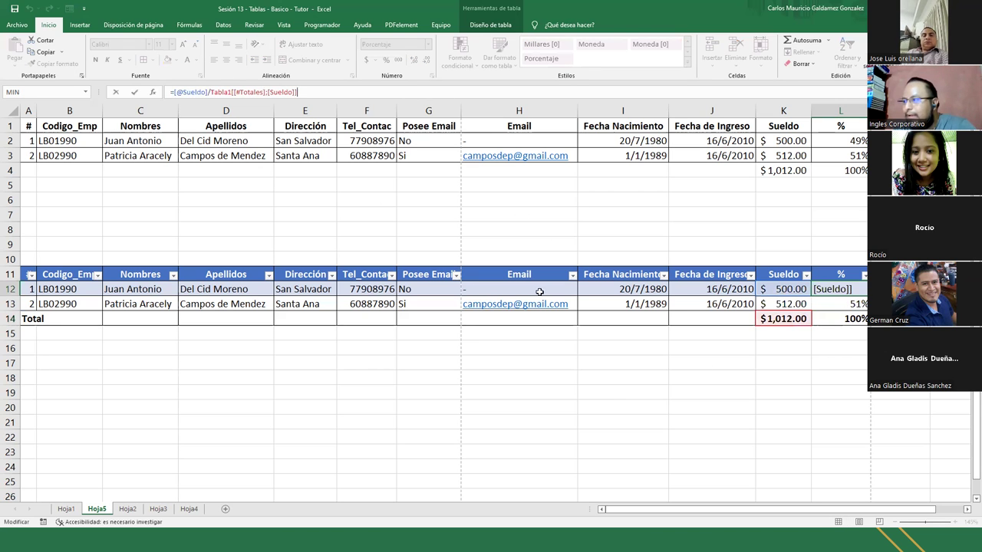
pyautogui.press('Return')
pyautogui.doubleClick(836, 307)
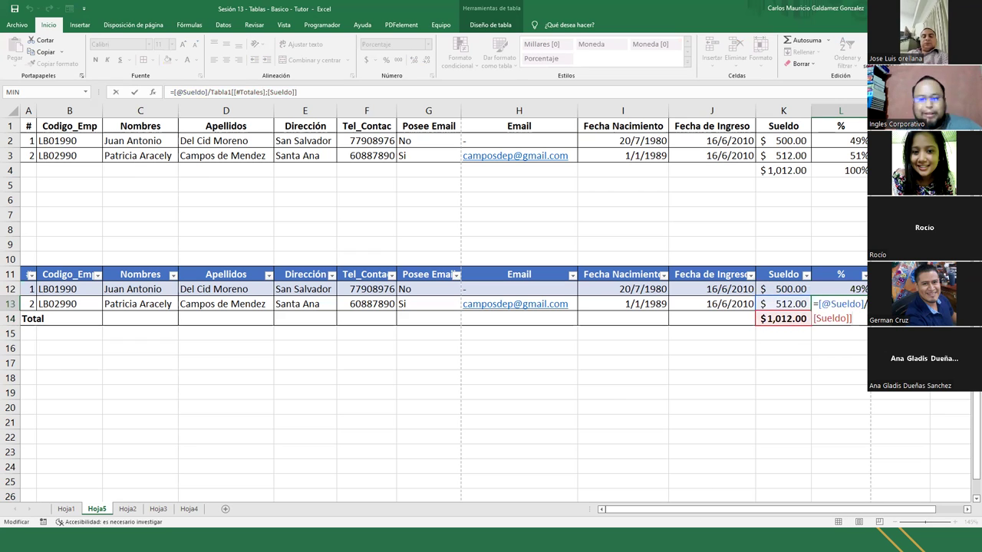
pyautogui.hotkey('ctrl', 'Return')
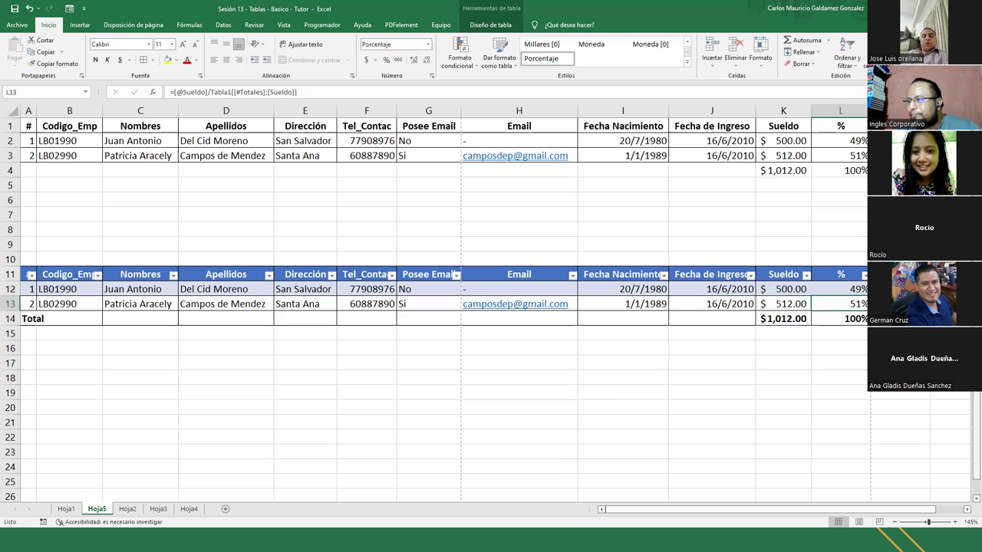
# Select the Sueldo values K12:K13, the whole table, and the K14 Sueldo total
pyautogui.moveTo(776, 292); pyautogui.dragTo(780, 301)
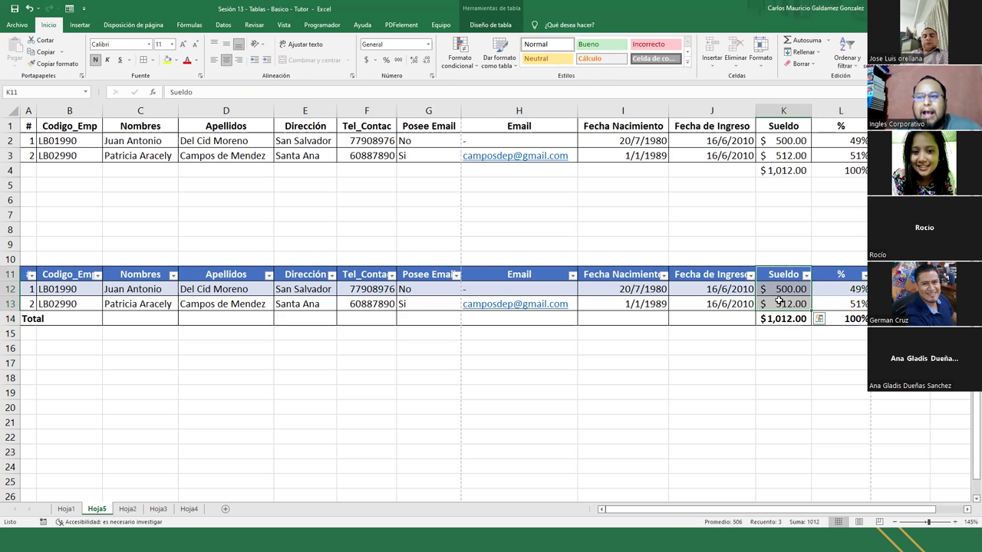
pyautogui.moveTo(782, 291); pyautogui.dragTo(779, 302)
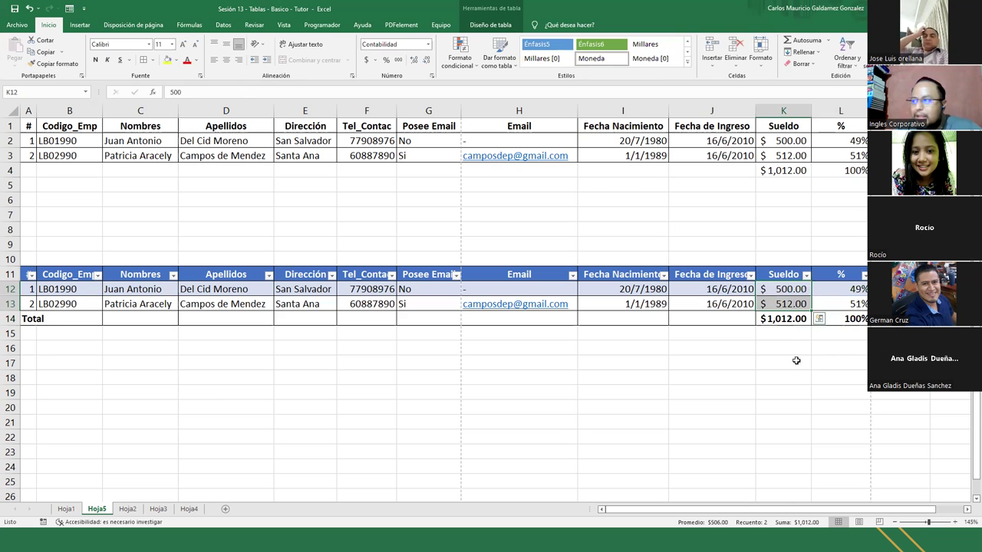
pyautogui.hotkey('ctrl', 'a')
pyautogui.click(779, 320)
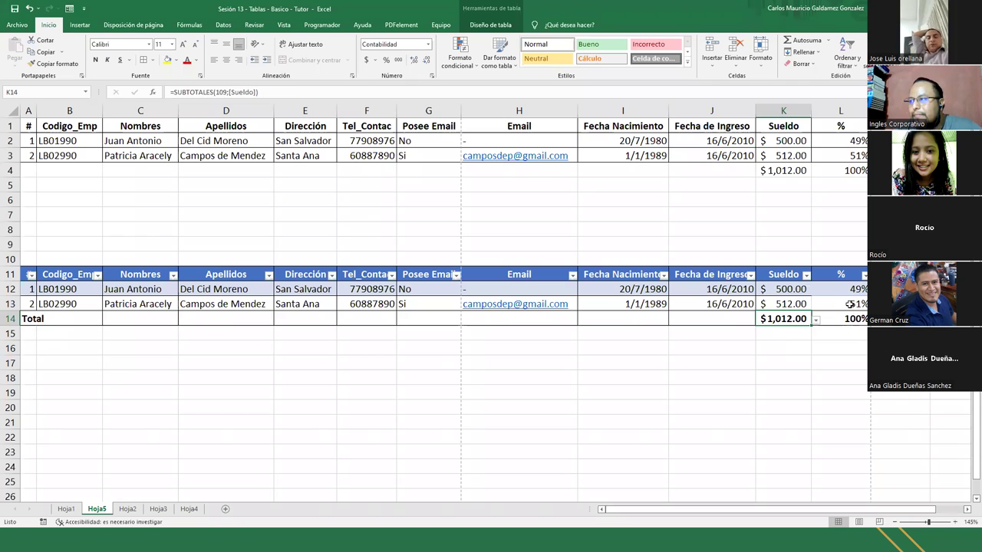
# Review and confirm the L13 % formula, then bring up the Notepad requirements notes
pyautogui.doubleClick(844, 303)
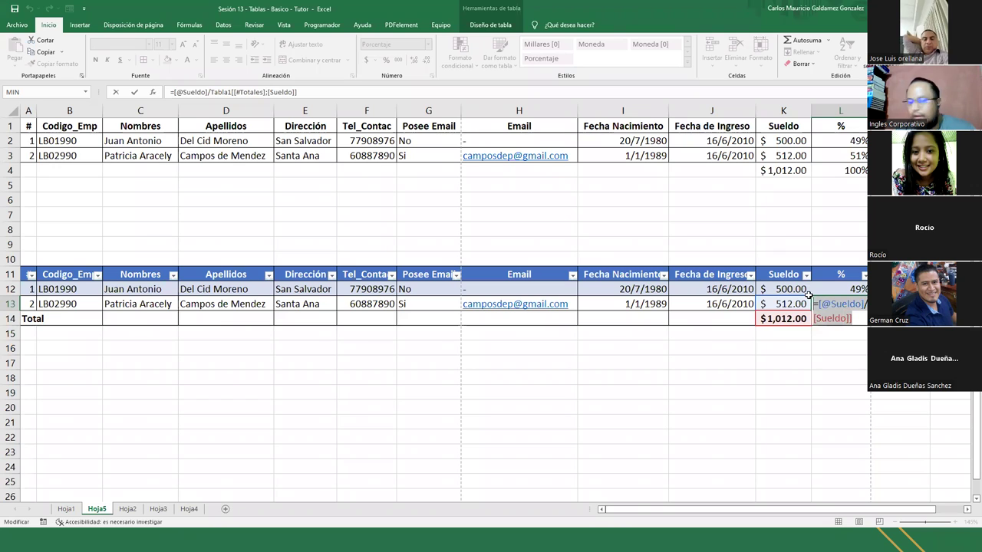
pyautogui.press('Return')
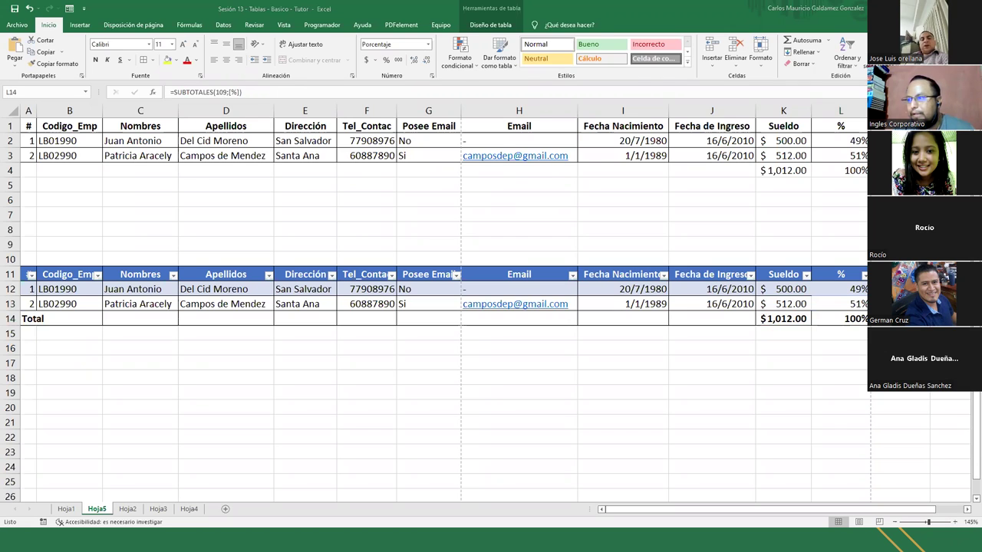
pyautogui.hotkey('alt', 'Tab')
pyautogui.press('Return')
pyautogui.press('Return')
pyautogui.press('Return')
pyautogui.press('Return')
pyautogui.press('Return')
pyautogui.press('Return')
pyautogui.press('Return')
pyautogui.press('Return')
pyautogui.press('Return')
pyautogui.press('Return')
pyautogui.press('Return')
pyautogui.press('Return')
pyautogui.press('Return')
pyautogui.press('Return')
pyautogui.press('Return')
pyautogui.press('Return')
pyautogui.press('Return')
pyautogui.press('Return')
pyautogui.press('Return')
pyautogui.press('Return')
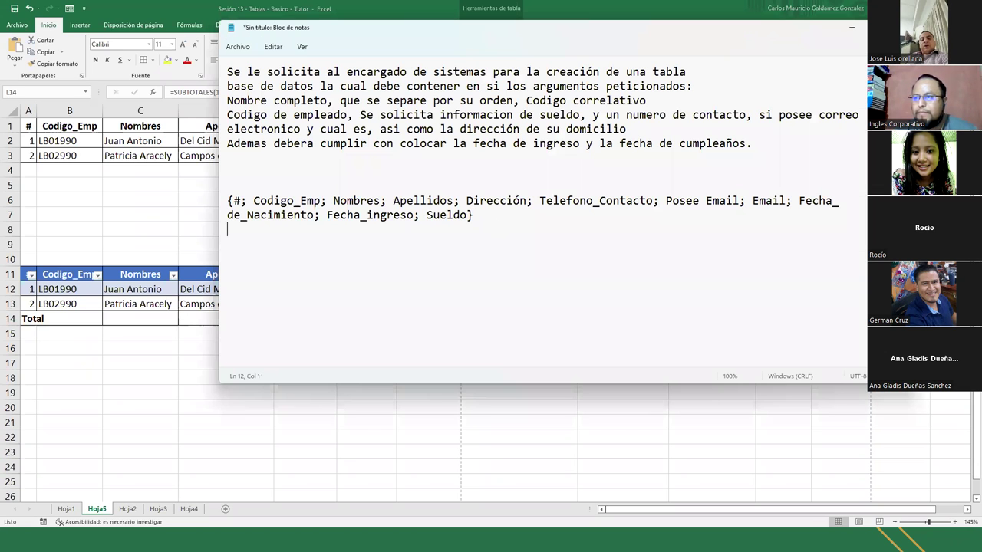
pyautogui.click(248, 63)
pyautogui.write('=[@Sueldo]/Tabla1[[#Totales];[Sueldo]]')
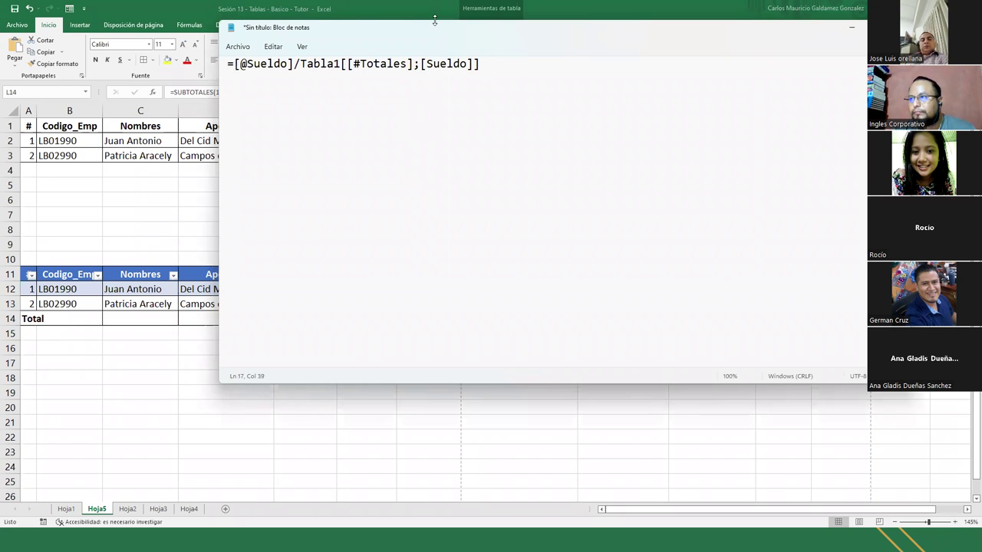
pyautogui.moveTo(434, 21); pyautogui.dragTo(531, 391)
pyautogui.moveTo(261, 420); pyautogui.dragTo(534, 426)
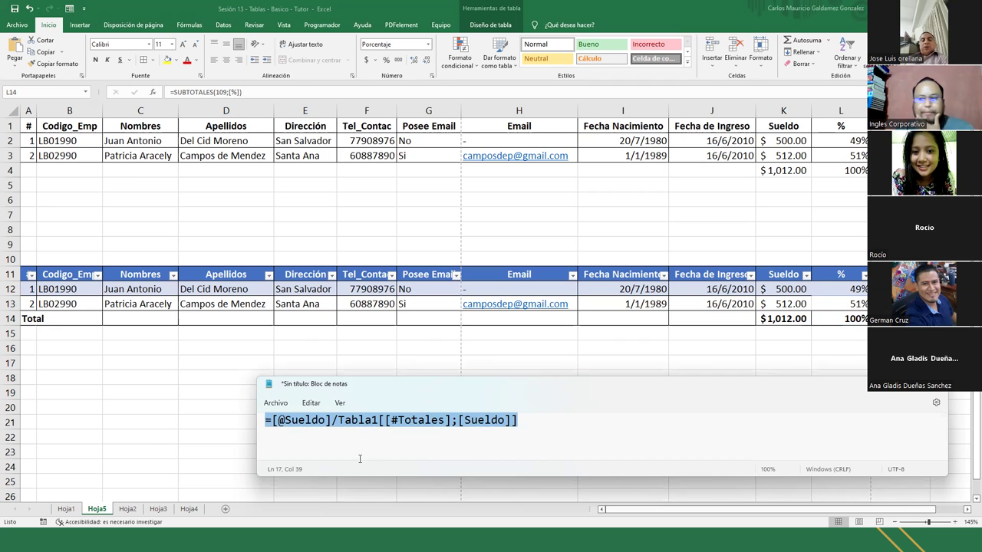
pyautogui.hotkey('ctrl', 'End')
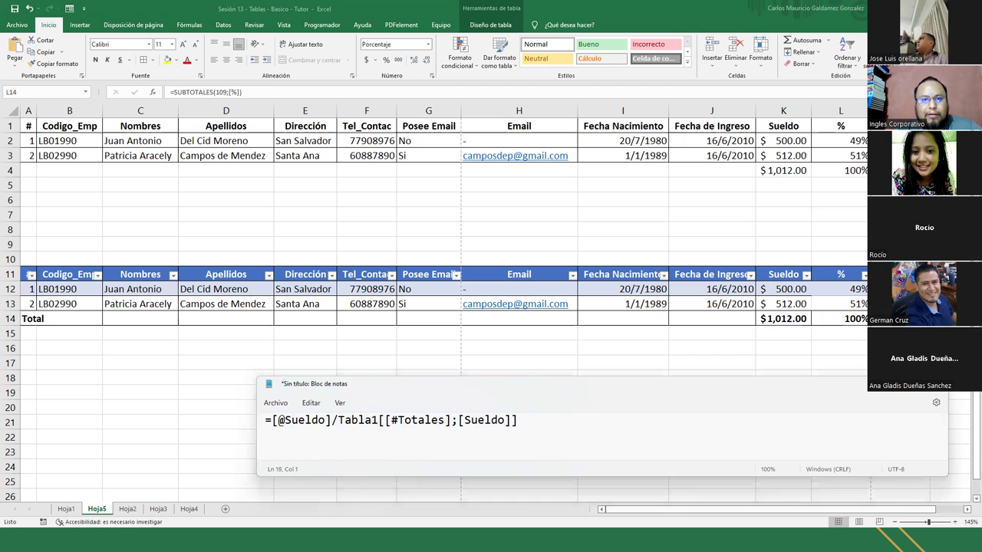
# Draw red arrows from the formula to K12 and the Sueldo total, boxing K12:K13
pyautogui.moveTo(304, 408)
pyautogui.mouseDown()
pyautogui.moveTo(695, 319)
pyautogui.moveTo(753, 291)
pyautogui.mouseUp()
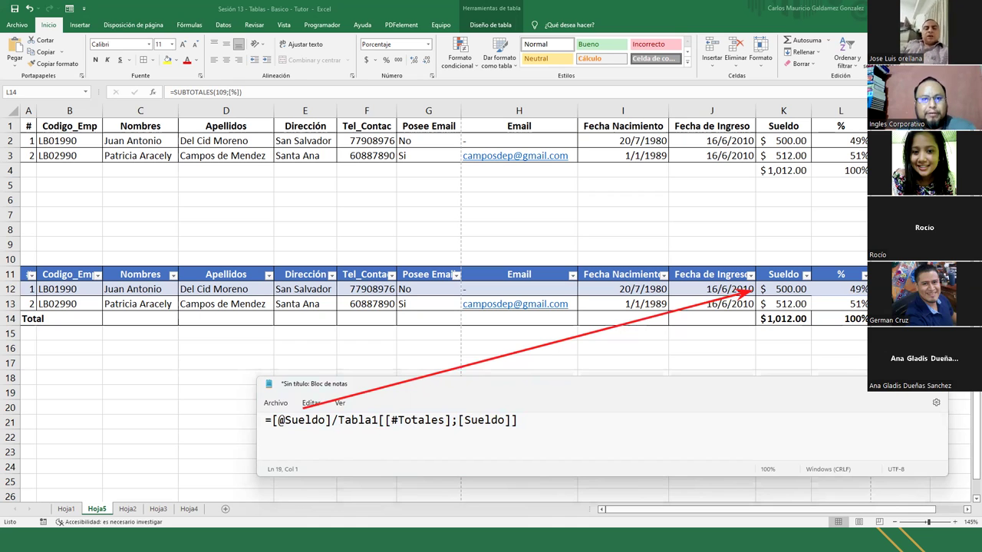
pyautogui.moveTo(755, 280); pyautogui.dragTo(812, 311)
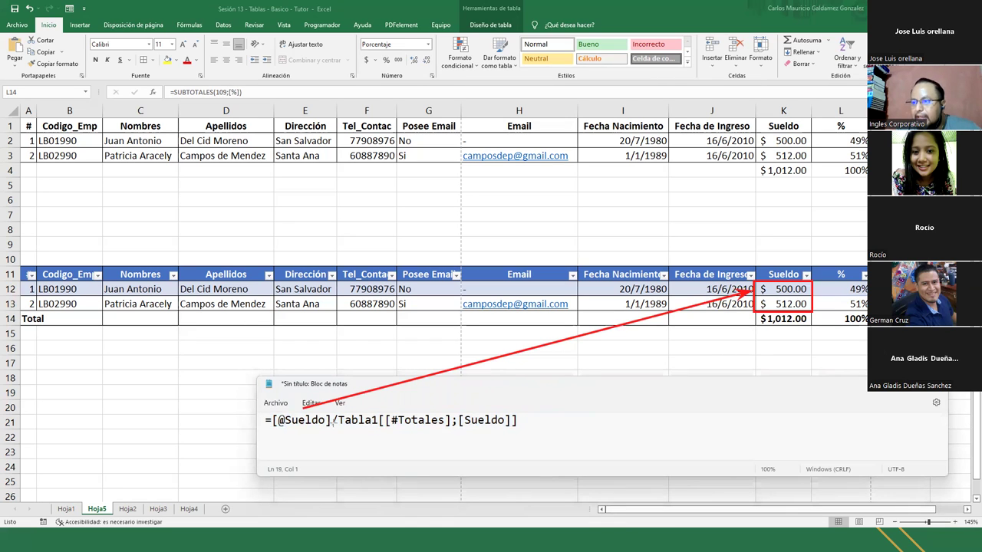
pyautogui.moveTo(341, 427); pyautogui.dragTo(523, 439)
pyautogui.moveTo(440, 412); pyautogui.dragTo(753, 329)
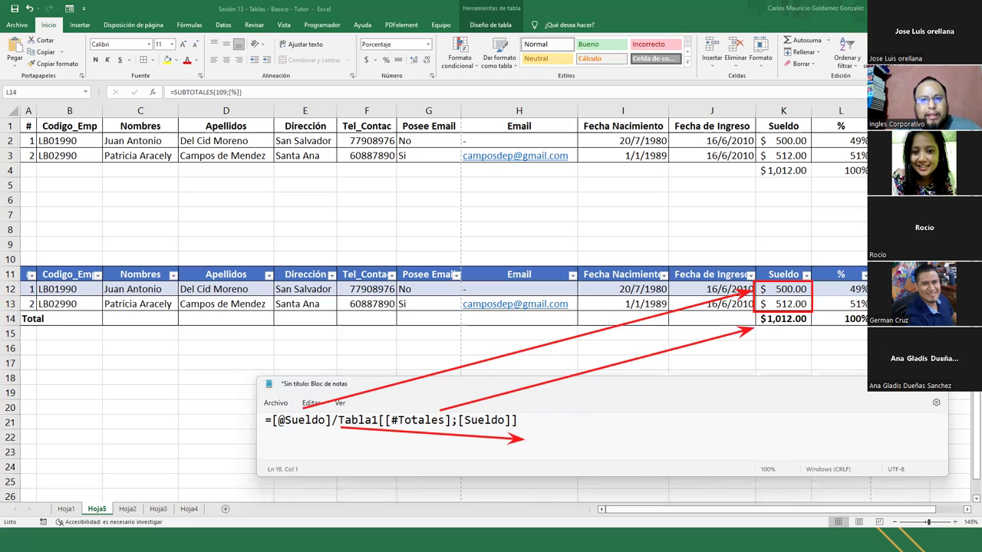
# Erase the stray arrow and underline the formula's total part and the $1,012.00 total
pyautogui.click(395, 444)
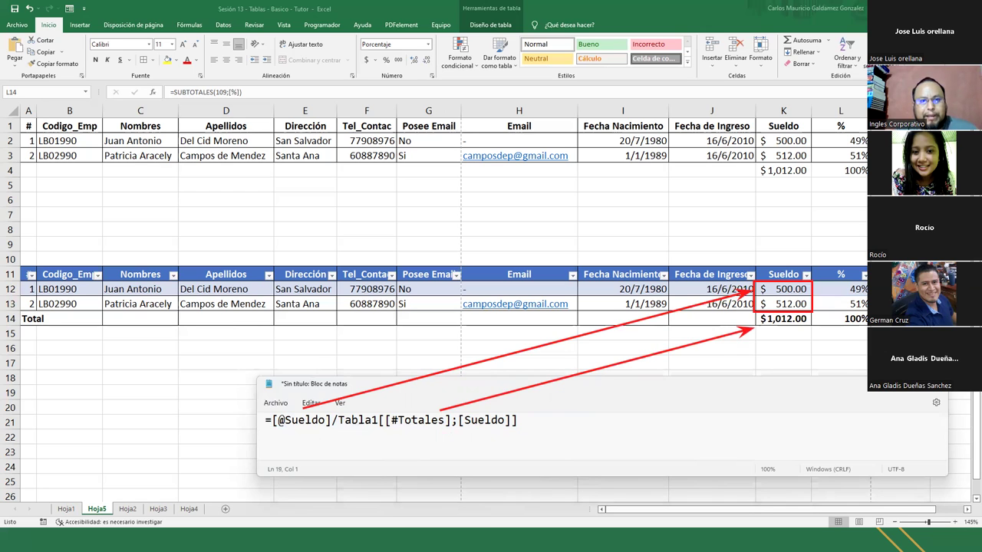
pyautogui.moveTo(337, 428); pyautogui.dragTo(516, 433)
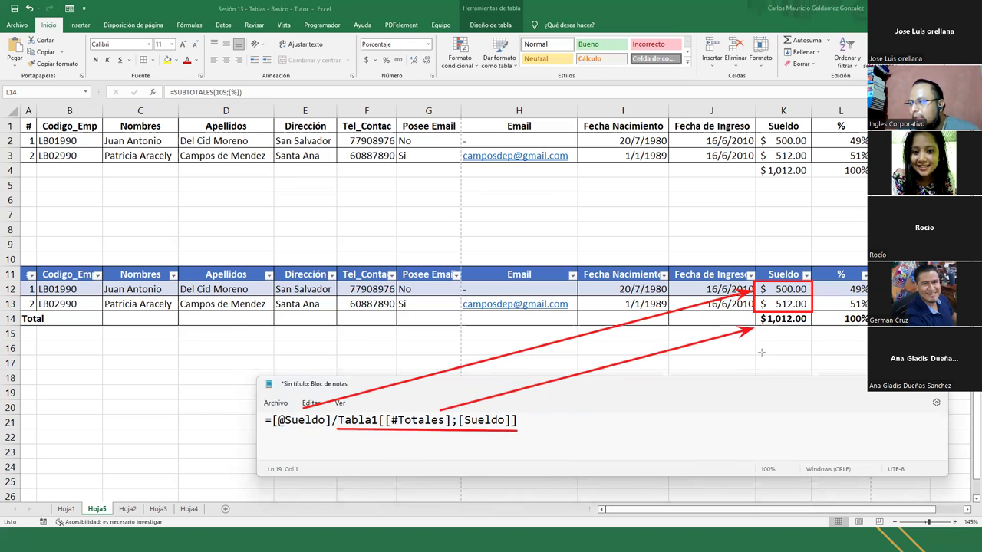
pyautogui.moveTo(759, 327); pyautogui.dragTo(811, 329)
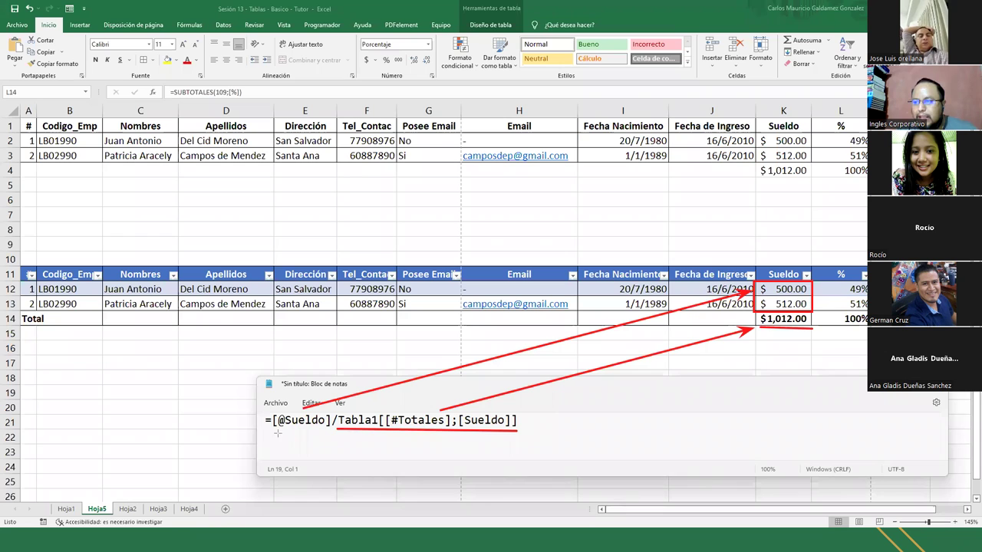
pyautogui.moveTo(274, 430); pyautogui.dragTo(330, 430)
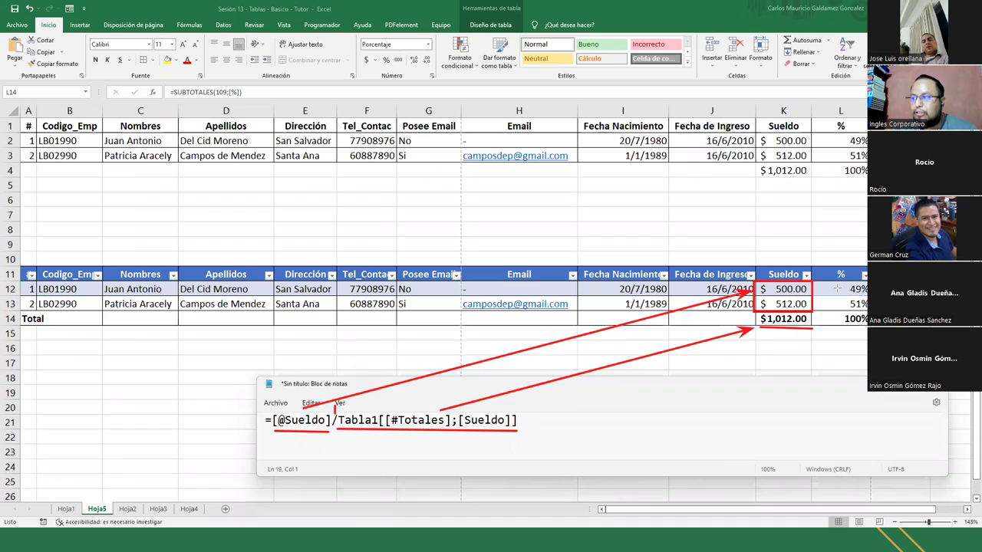
pyautogui.moveTo(29, 283)
pyautogui.mouseDown()
pyautogui.moveTo(165, 292)
pyautogui.moveTo(854, 283)
pyautogui.mouseUp()
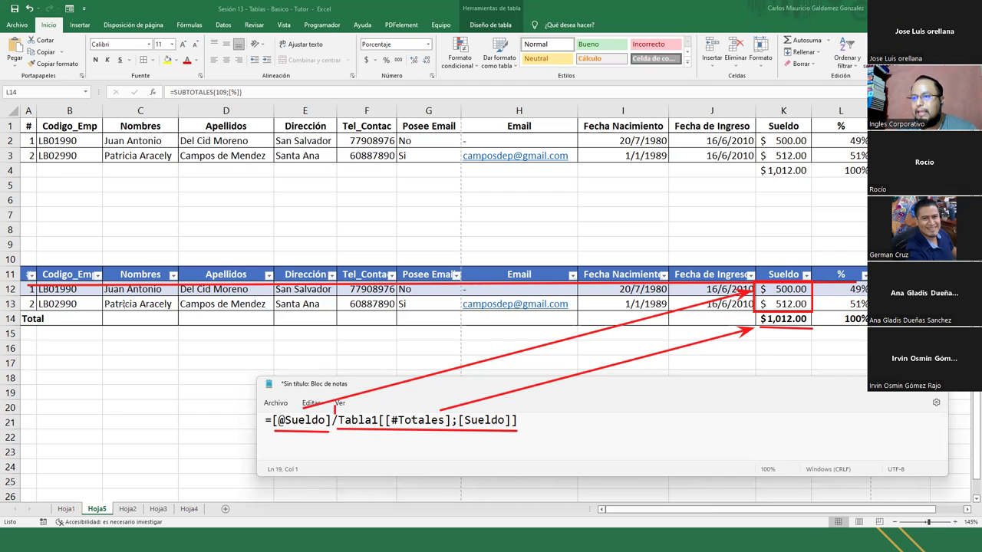
pyautogui.moveTo(550, 302); pyautogui.dragTo(862, 296)
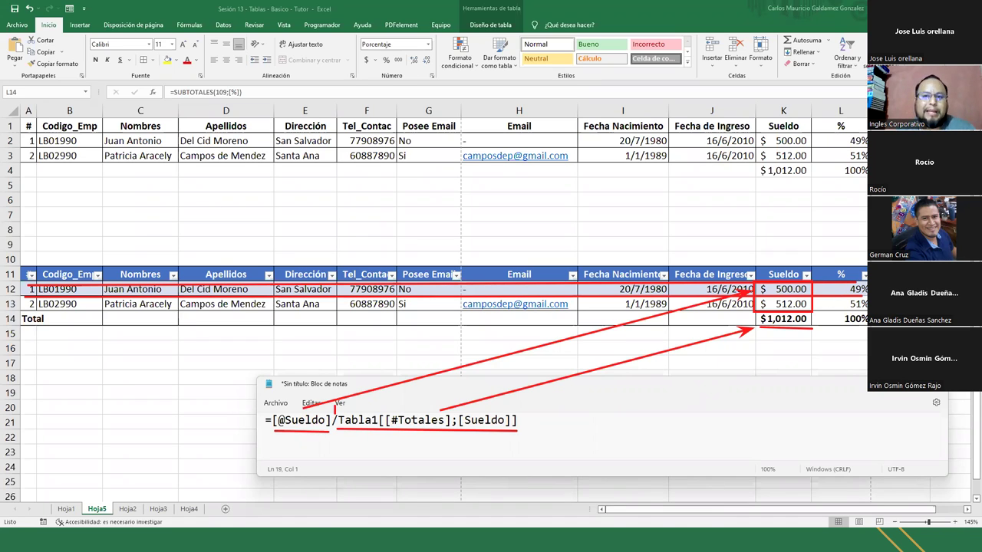
pyautogui.press('Escape')
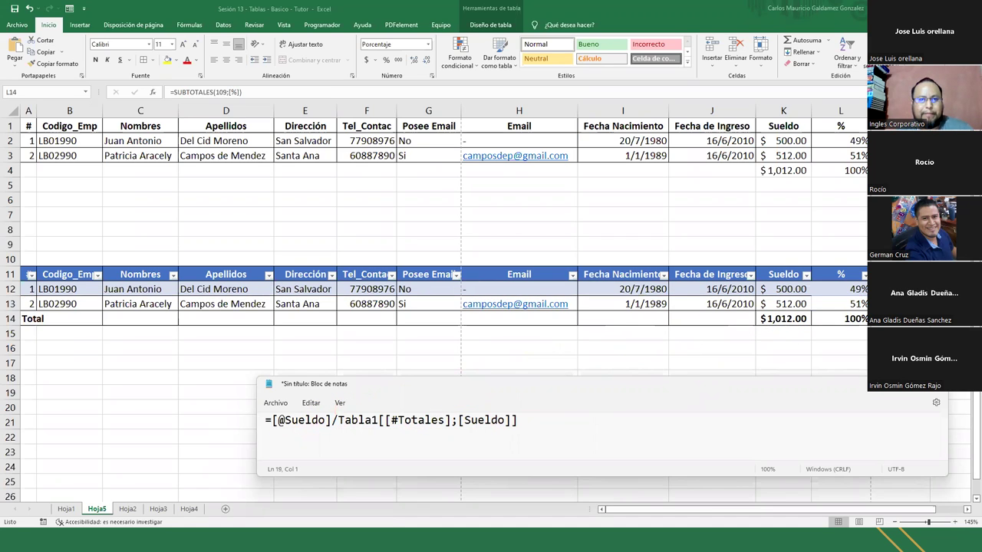
pyautogui.click(861, 384)
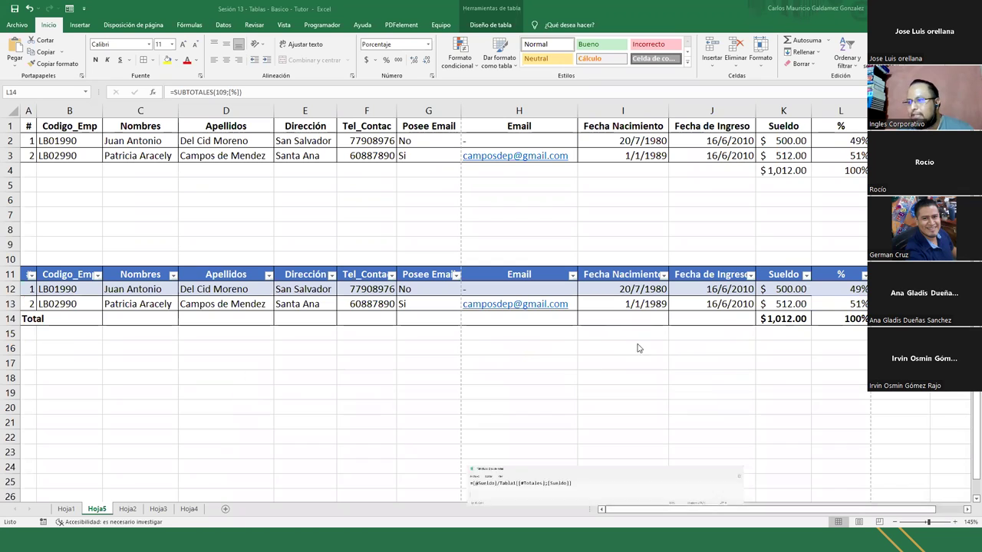
# Open the table's data form from cell D13 and start a new record
pyautogui.click(204, 305)
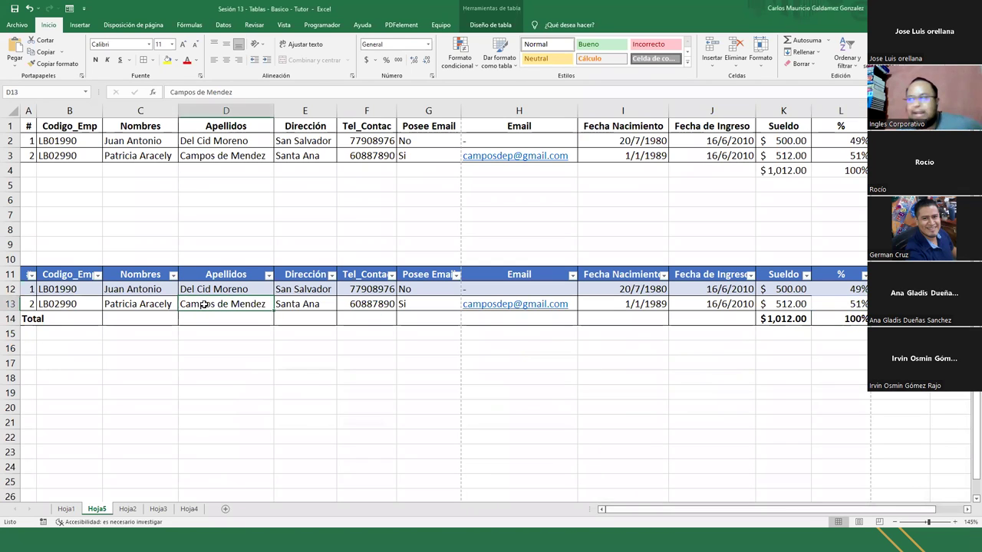
pyautogui.click(69, 9)
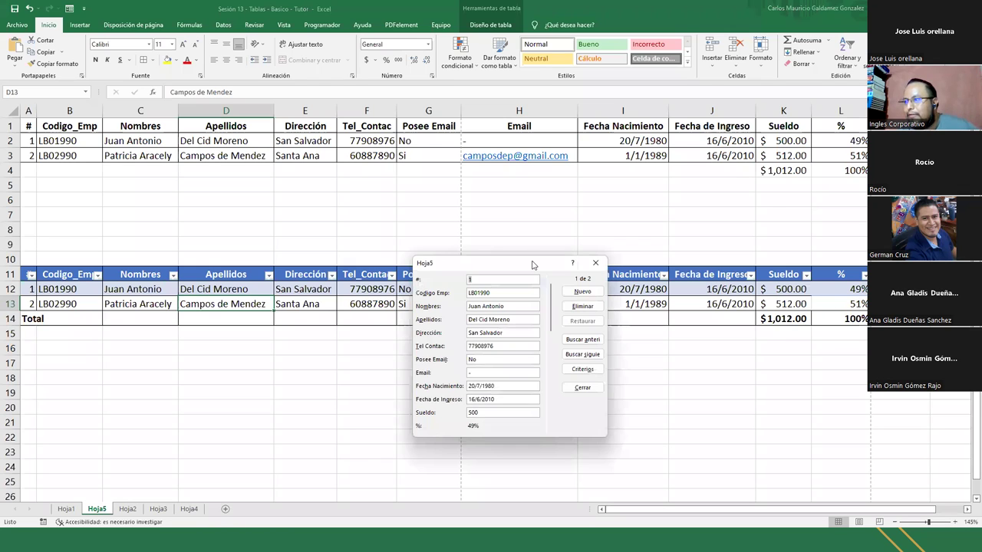
pyautogui.moveTo(533, 265); pyautogui.dragTo(677, 74)
pyautogui.click(726, 101)
# Enter record number 3 with the employee code, first names, surnames, address and contact phone
pyautogui.write('3')
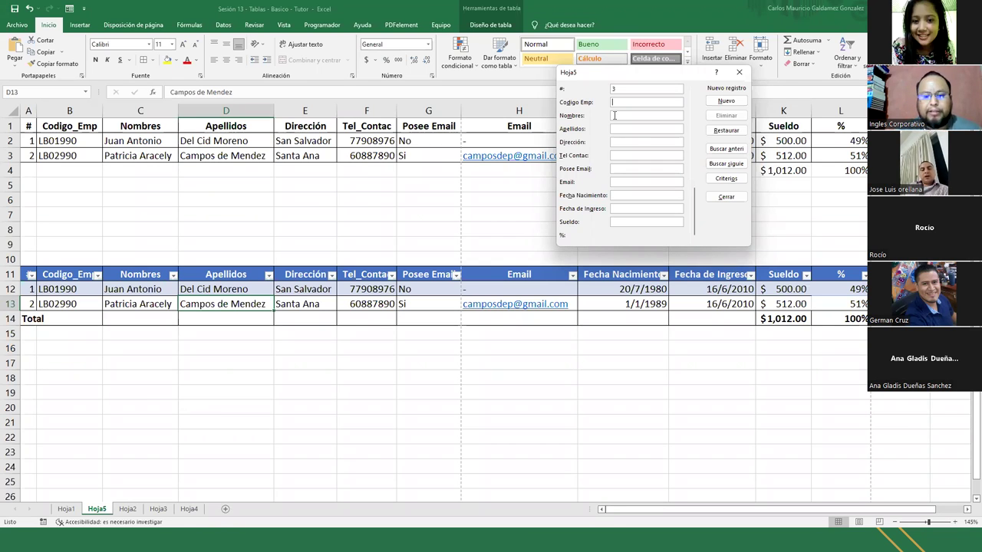
pyautogui.write('Bd')
pyautogui.press('BackSpace')
pyautogui.write('D01')
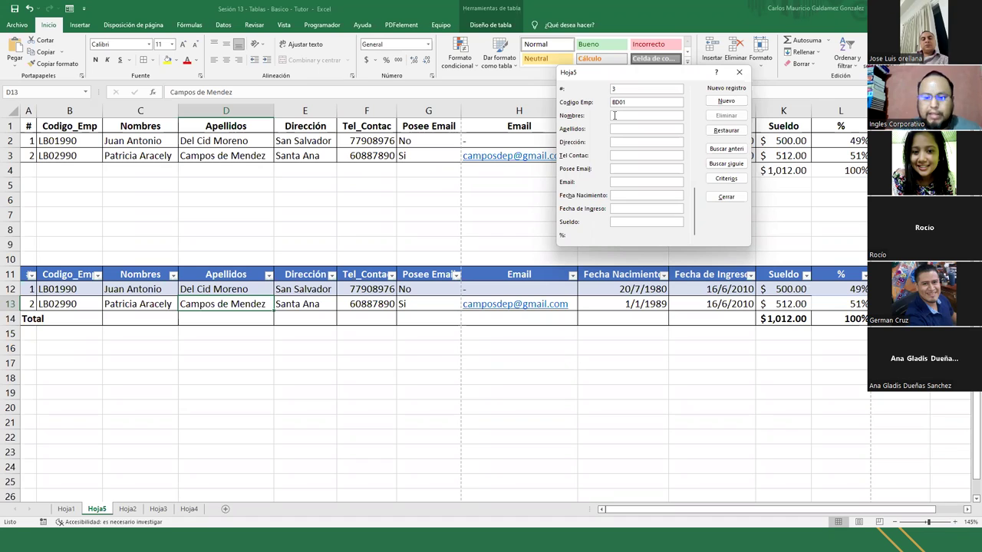
pyautogui.write('101')
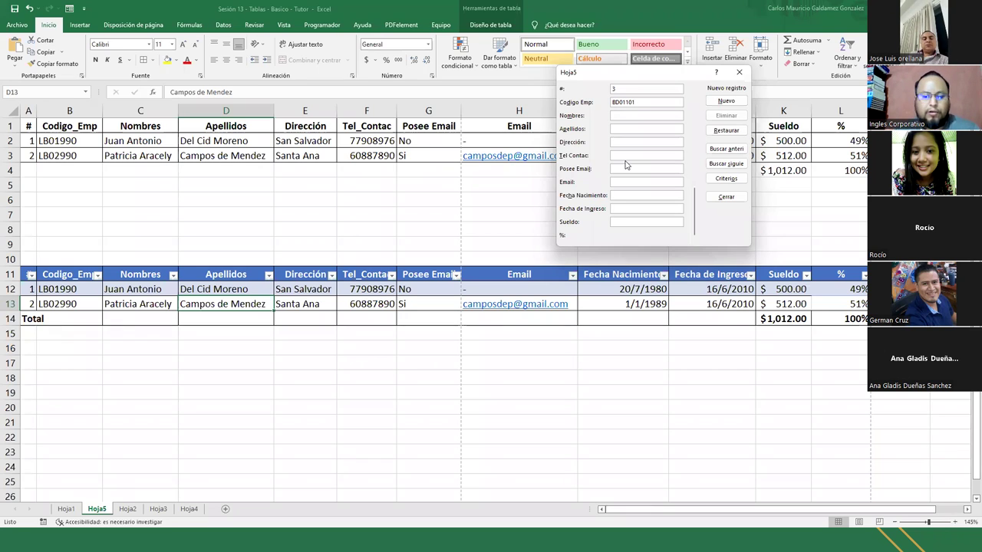
pyautogui.press('Tab')
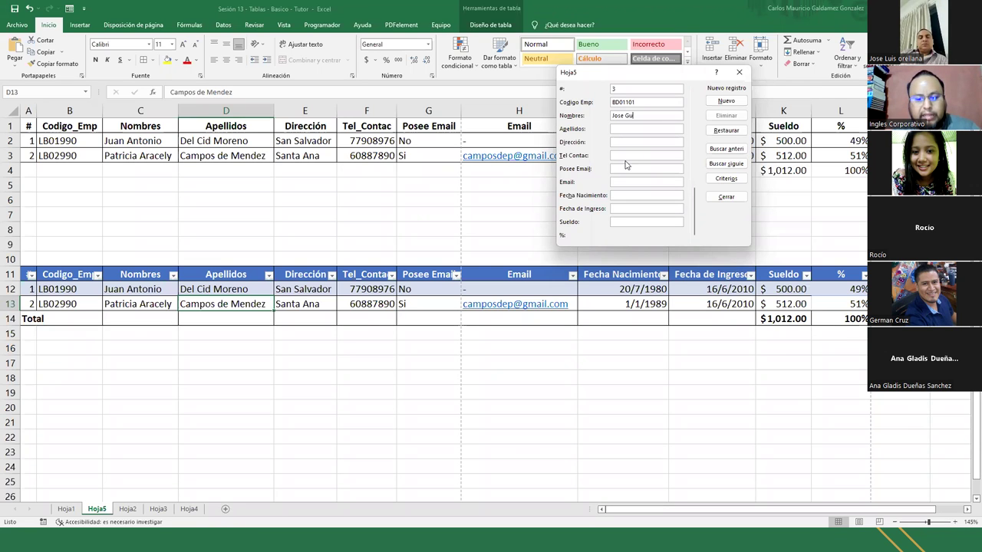
pyautogui.press('Tab')
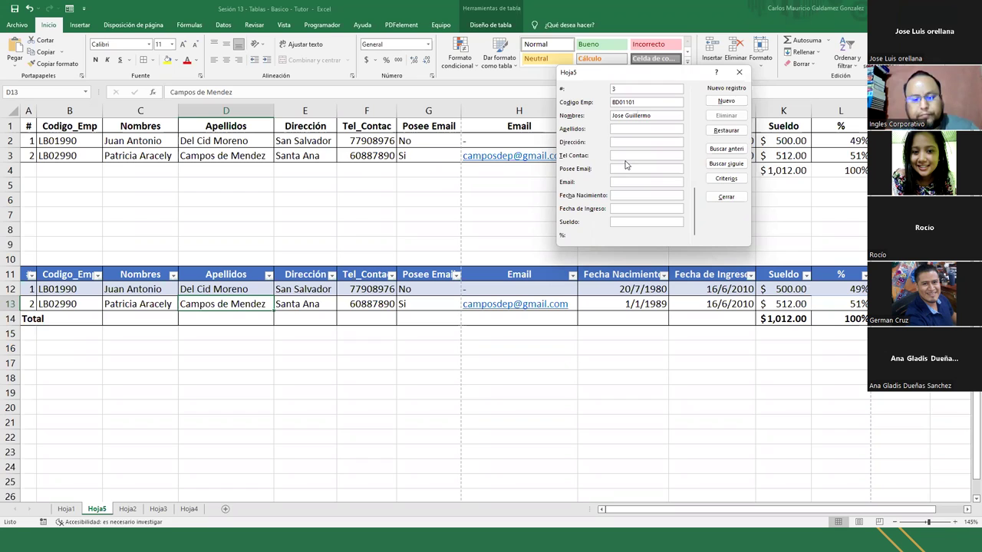
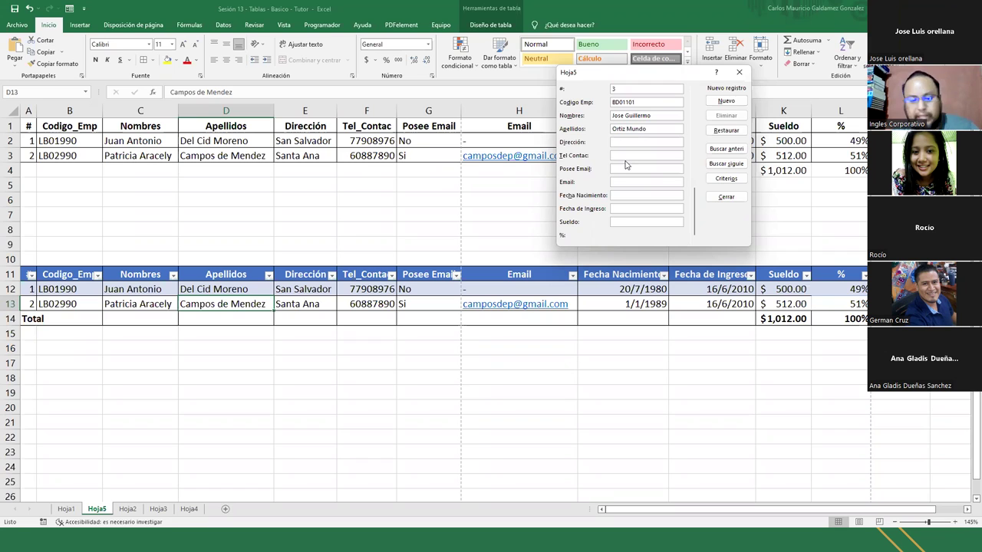
pyautogui.write('Sonsonate')
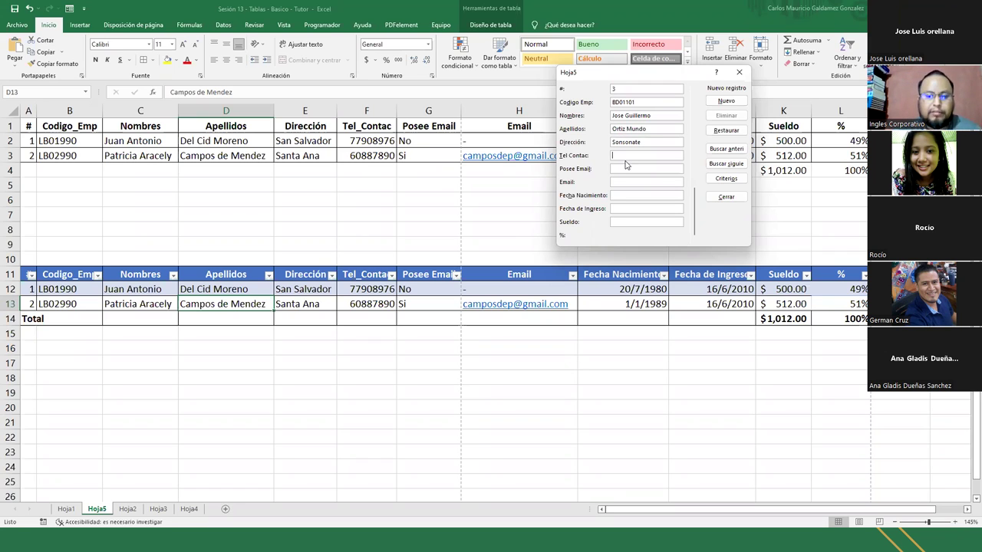
pyautogui.write('678')
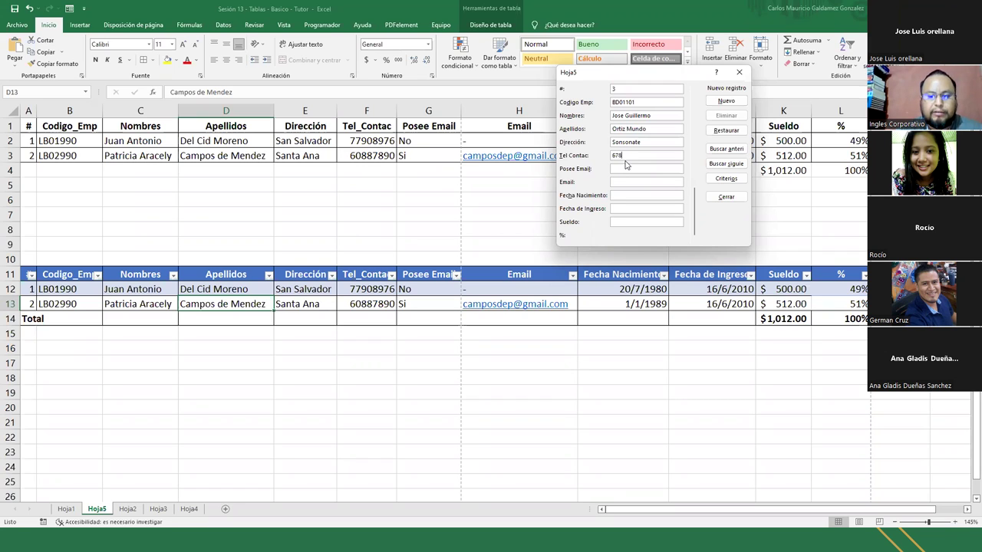
pyautogui.write('09111')
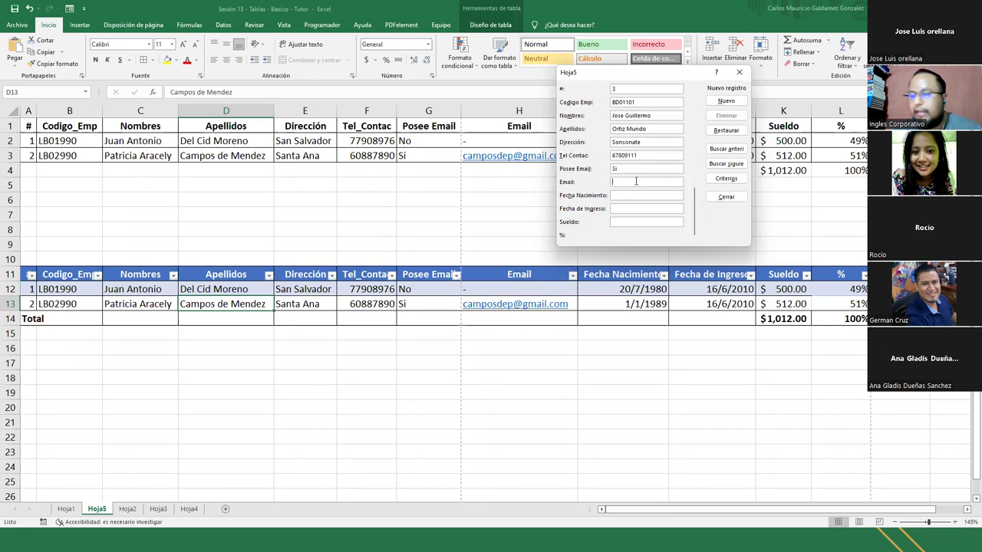
# Fill in the e-mail, the two dates and a 488.99 salary, add the record, and close the form
pyautogui.click(636, 181)
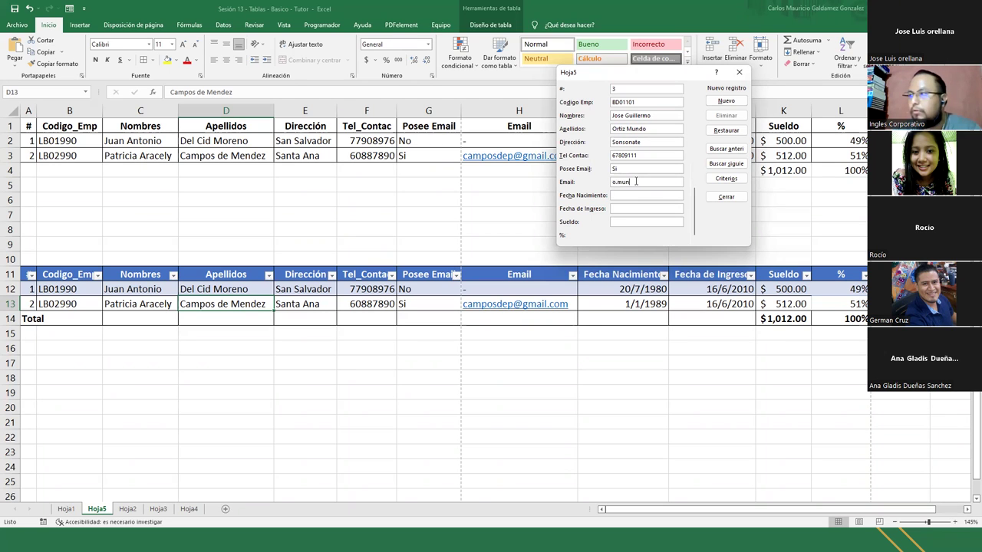
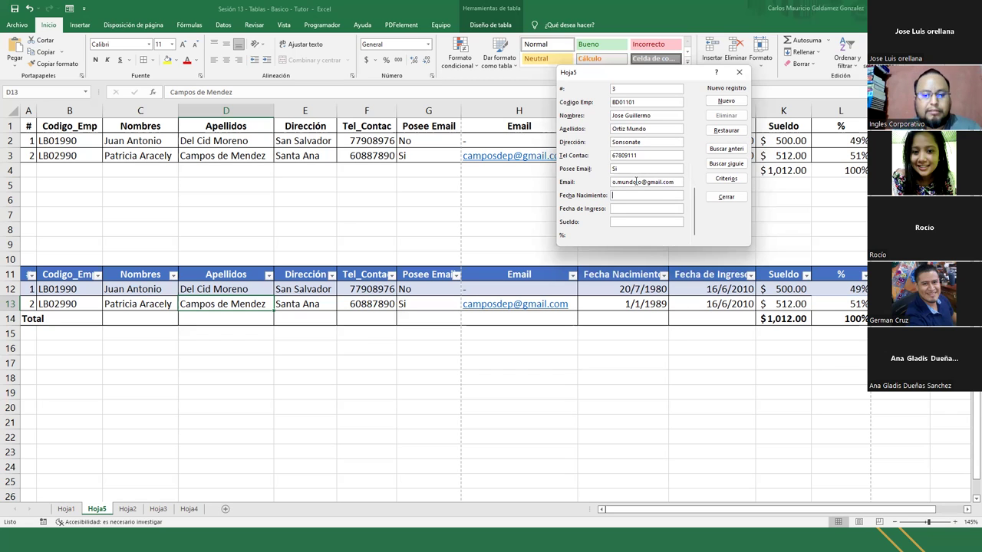
pyautogui.write('13/05')
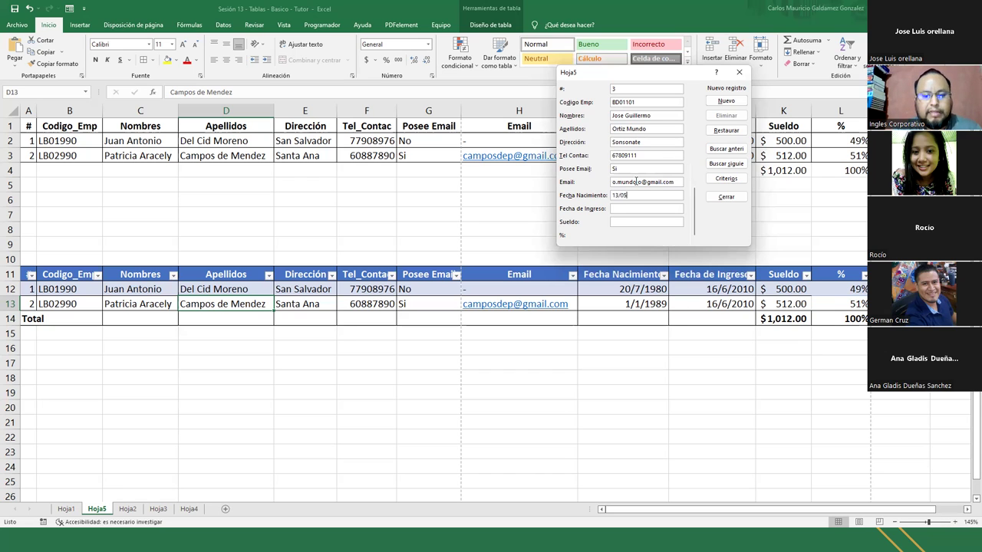
pyautogui.write('/199')
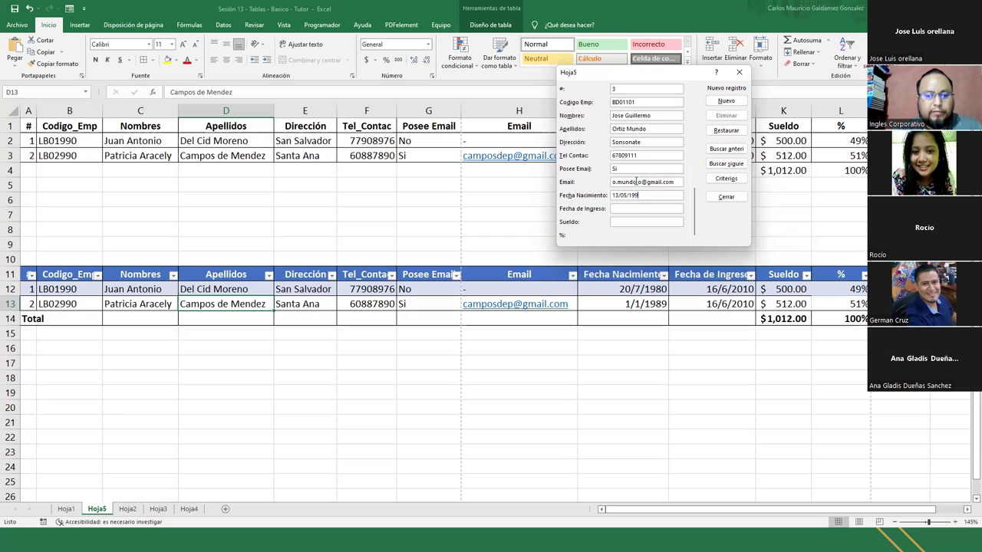
pyautogui.write('3')
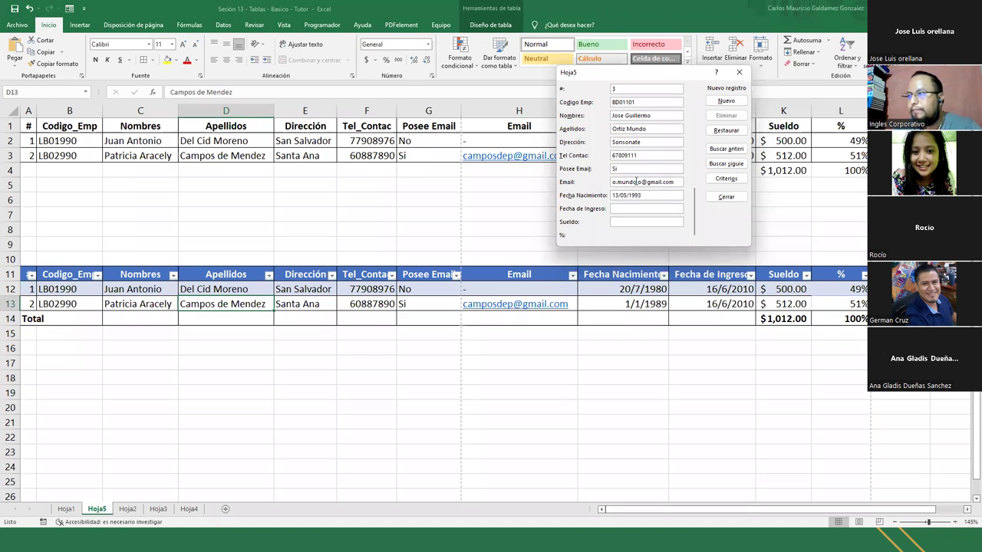
pyautogui.write('16/6')
pyautogui.write('06/2010')
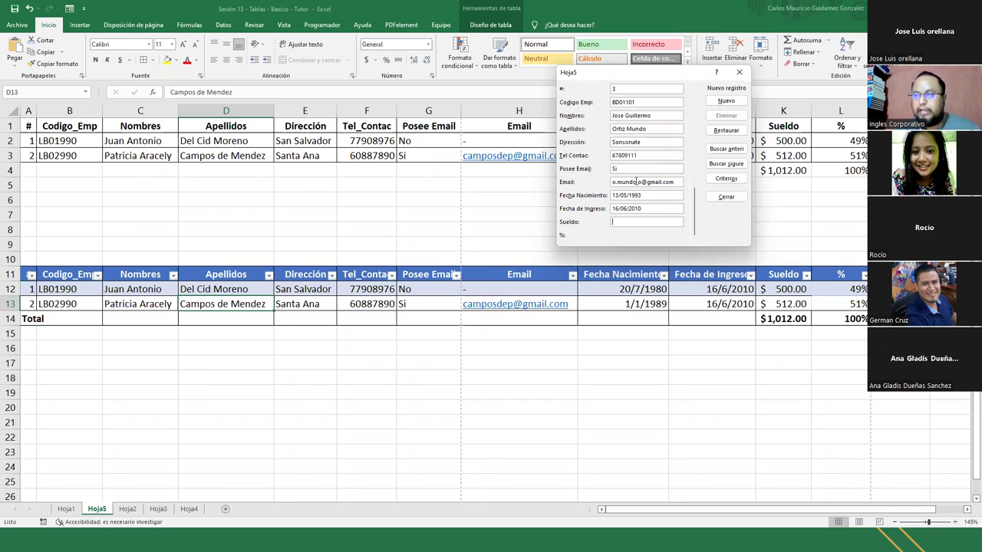
pyautogui.write('488.99')
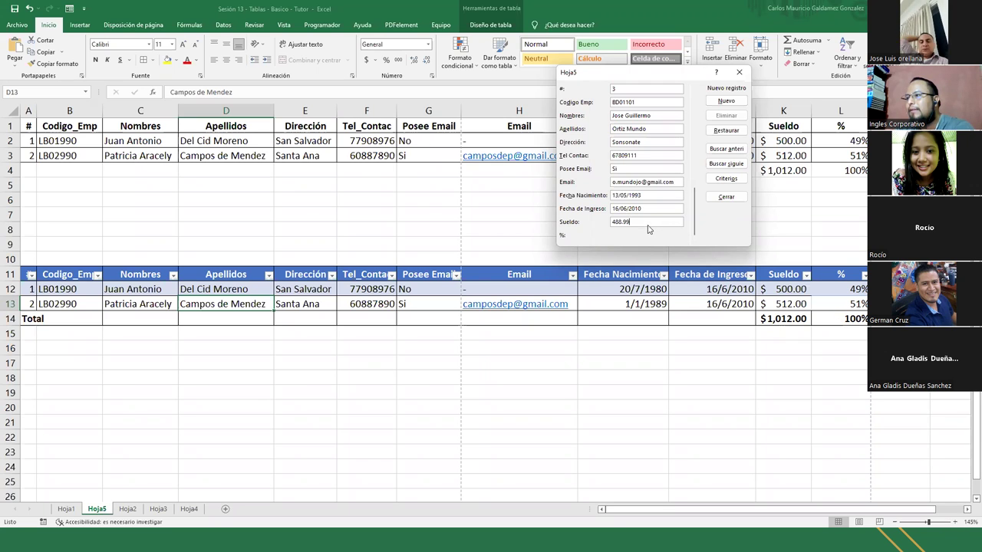
pyautogui.press('Return')
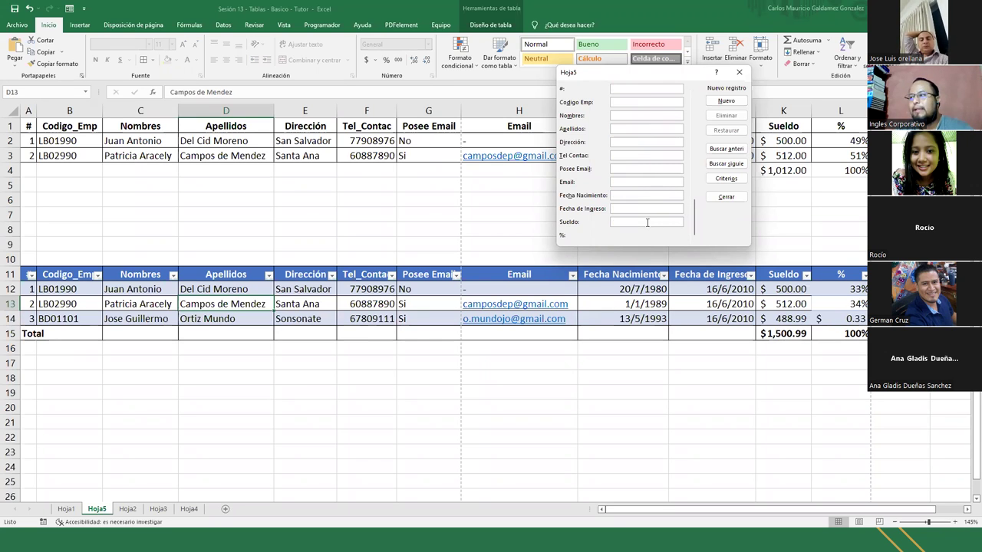
pyautogui.click(725, 197)
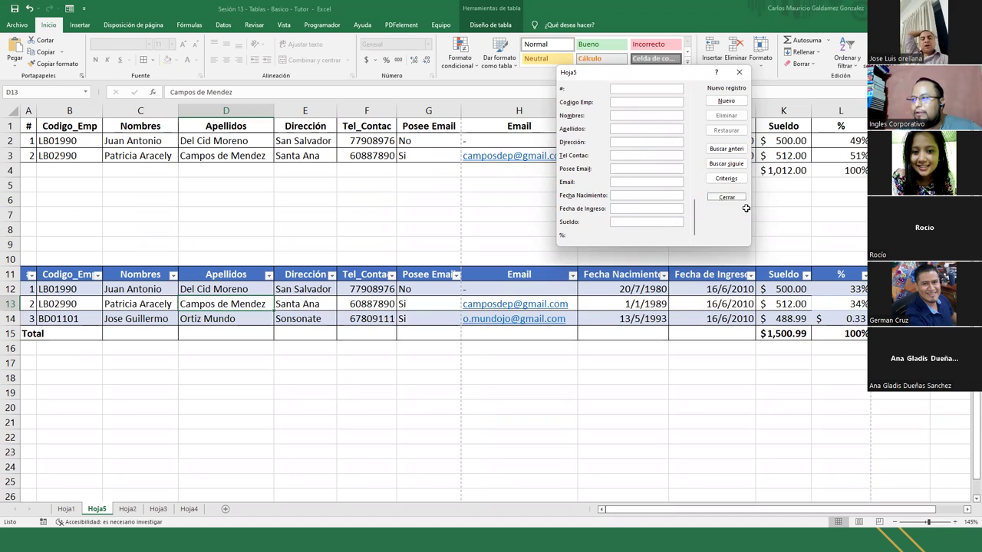
# Apply Percent Style to the % values in L12:L14
pyautogui.click(850, 323)
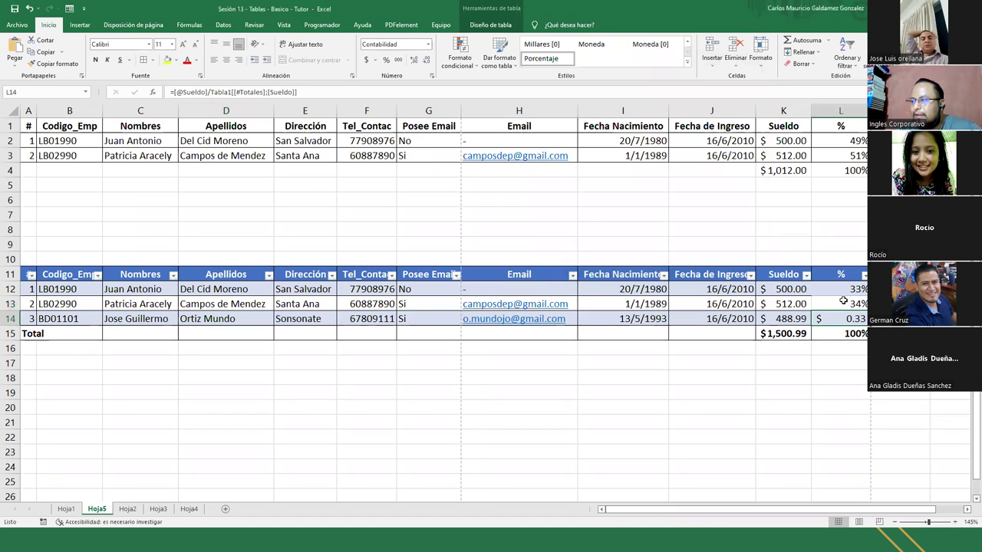
pyautogui.moveTo(842, 289); pyautogui.dragTo(859, 332)
pyautogui.click(386, 60)
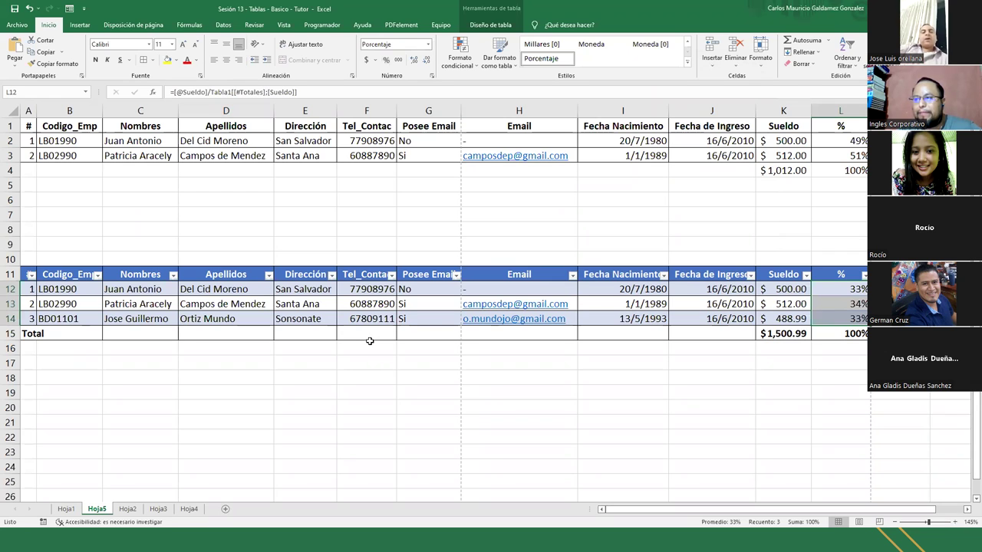
# Inspect the % total formula and the rows' Sueldo and % values
pyautogui.click(838, 335)
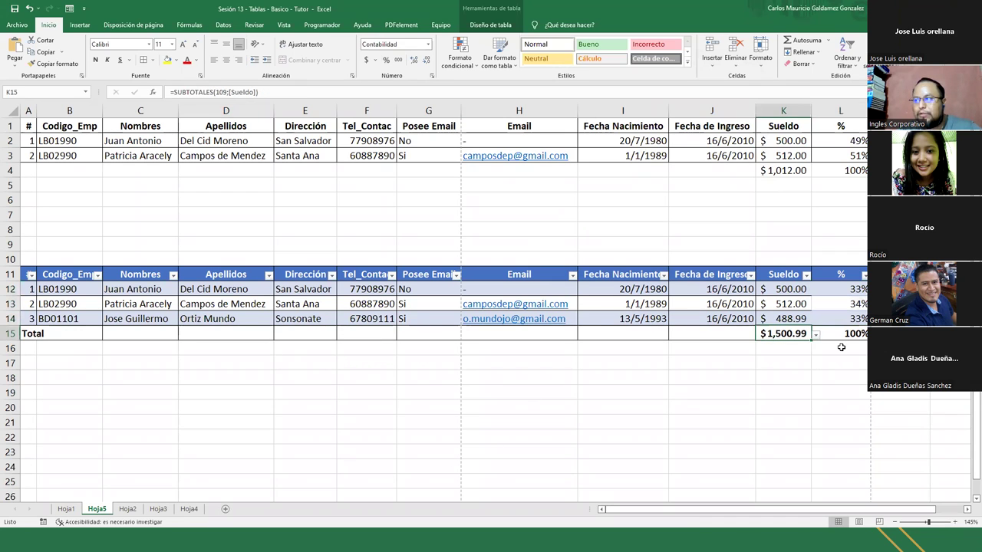
pyautogui.press('Left')
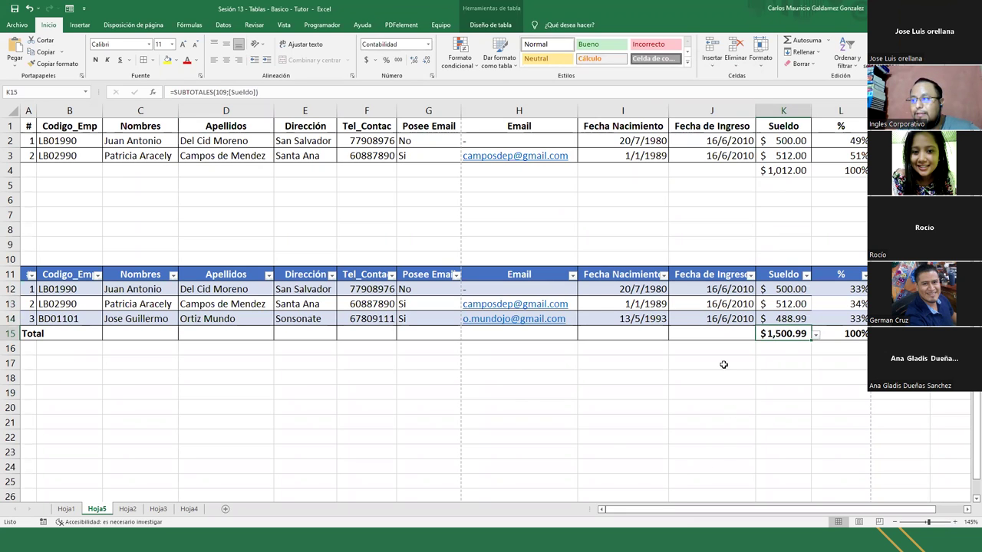
pyautogui.moveTo(776, 290); pyautogui.dragTo(843, 318)
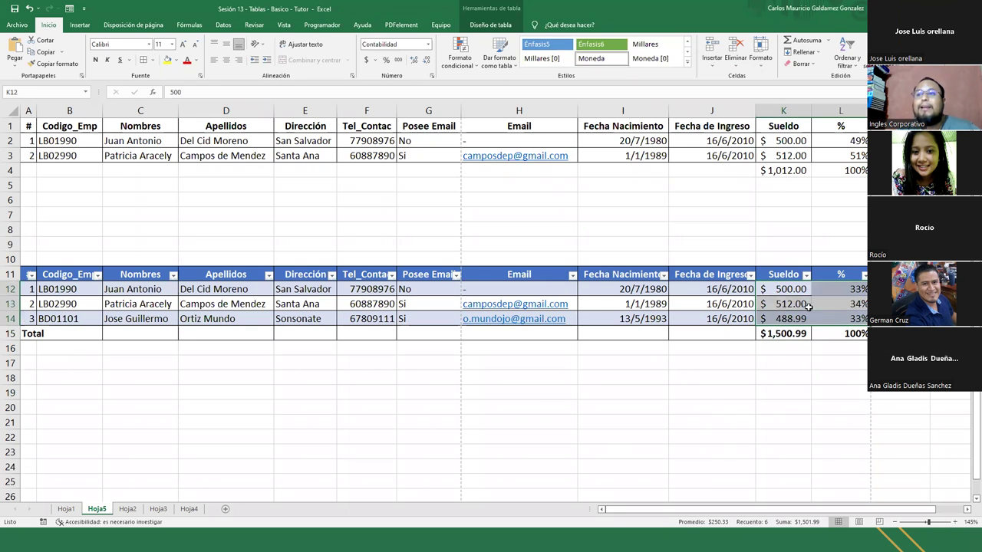
pyautogui.click(370, 431)
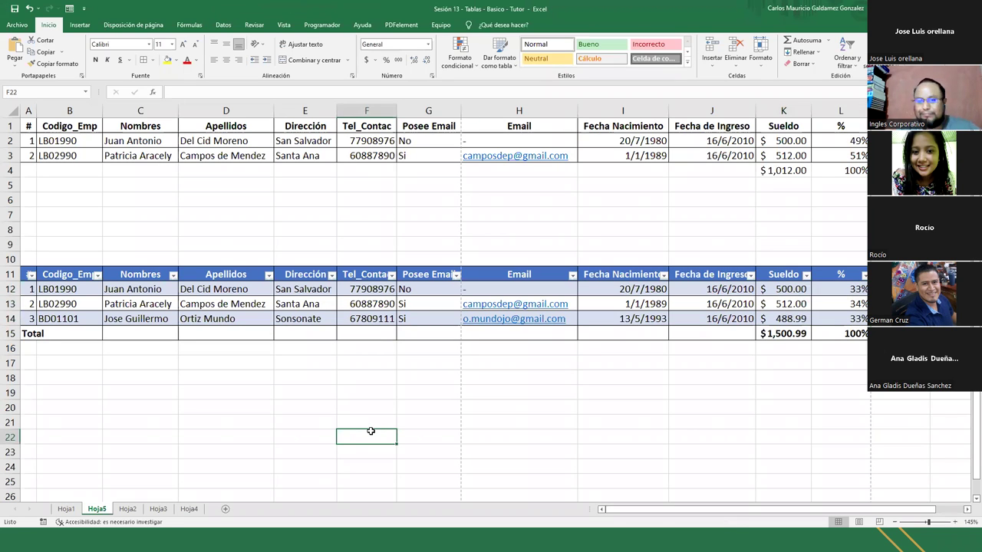
# Page through all three Tabla1 records in the data form, then close it
pyautogui.click(54, 305)
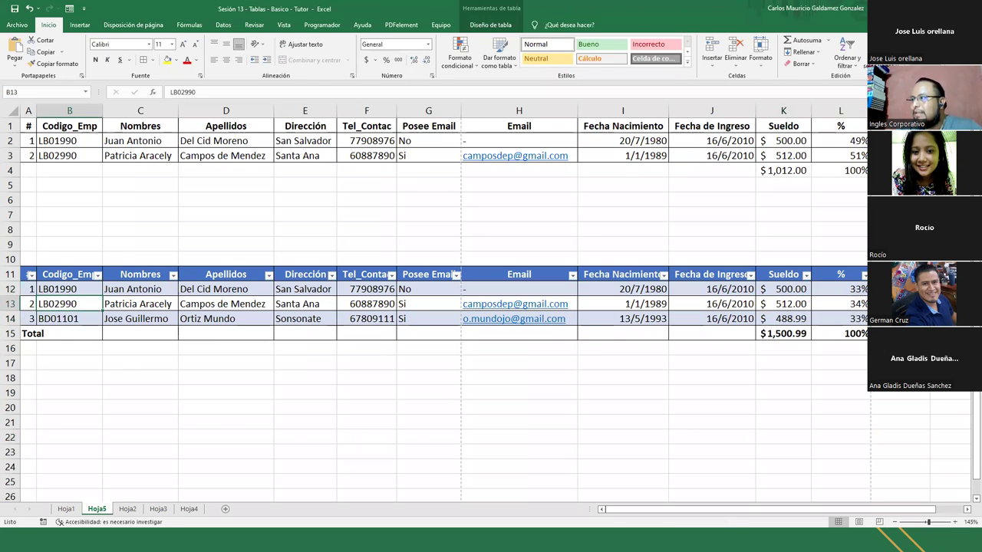
pyautogui.click(69, 8)
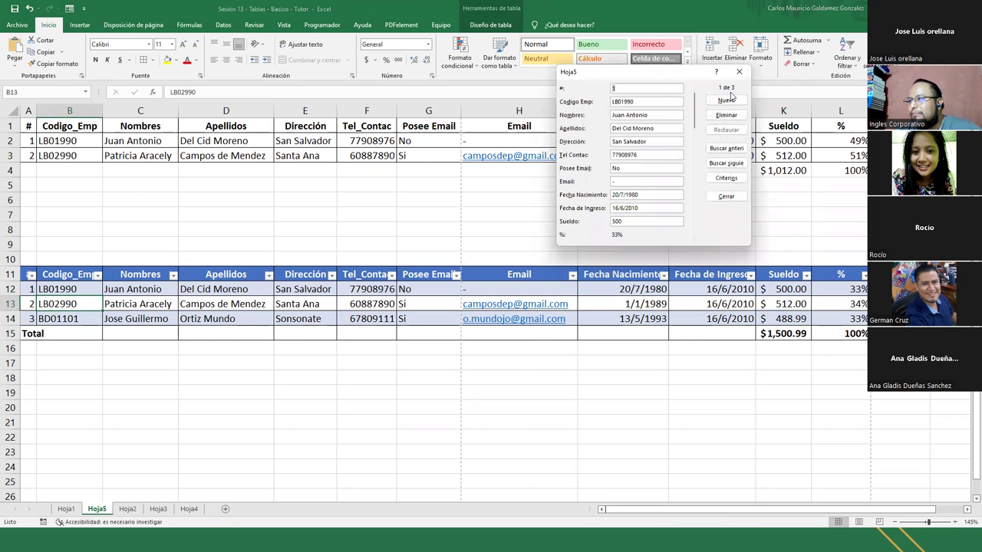
pyautogui.click(726, 164)
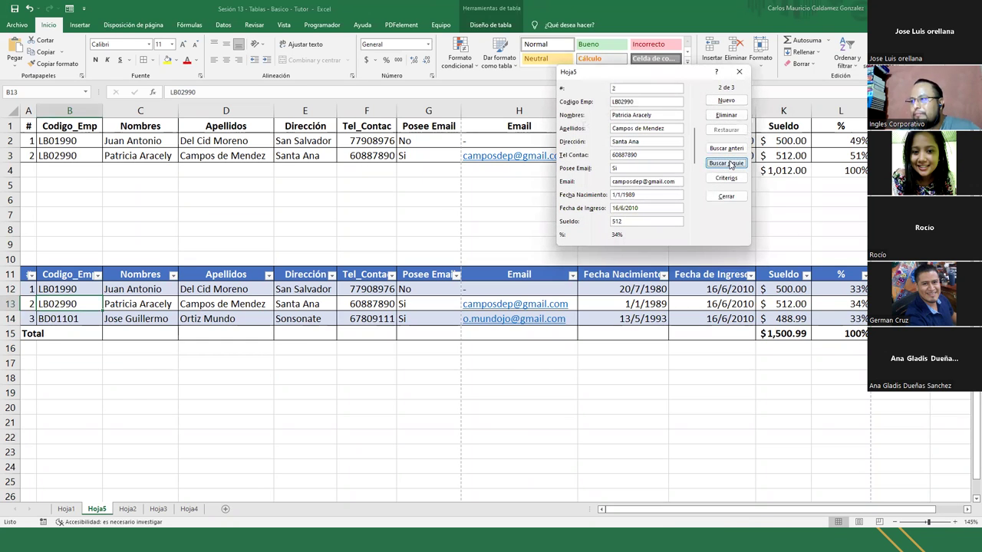
pyautogui.click(729, 164)
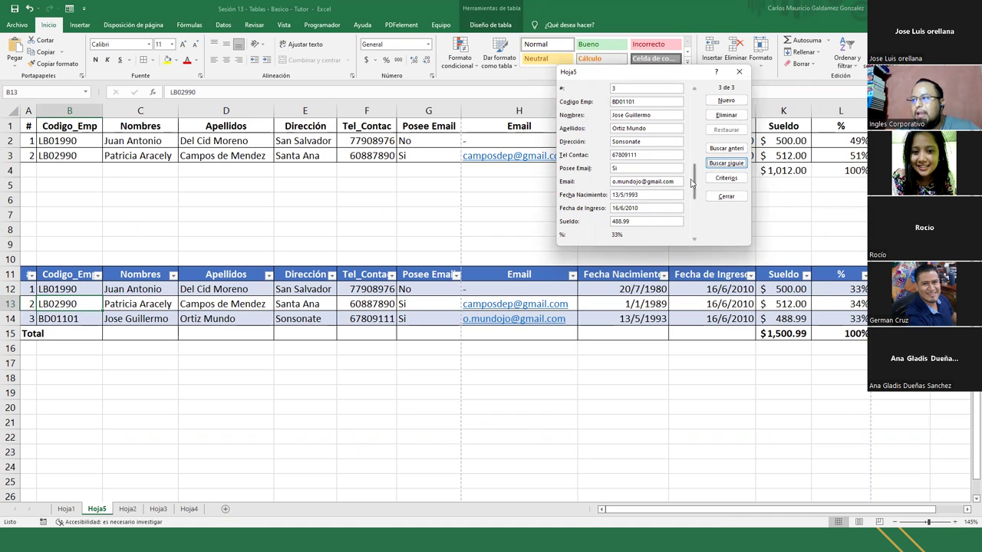
pyautogui.click(693, 93)
pyautogui.click(693, 93)
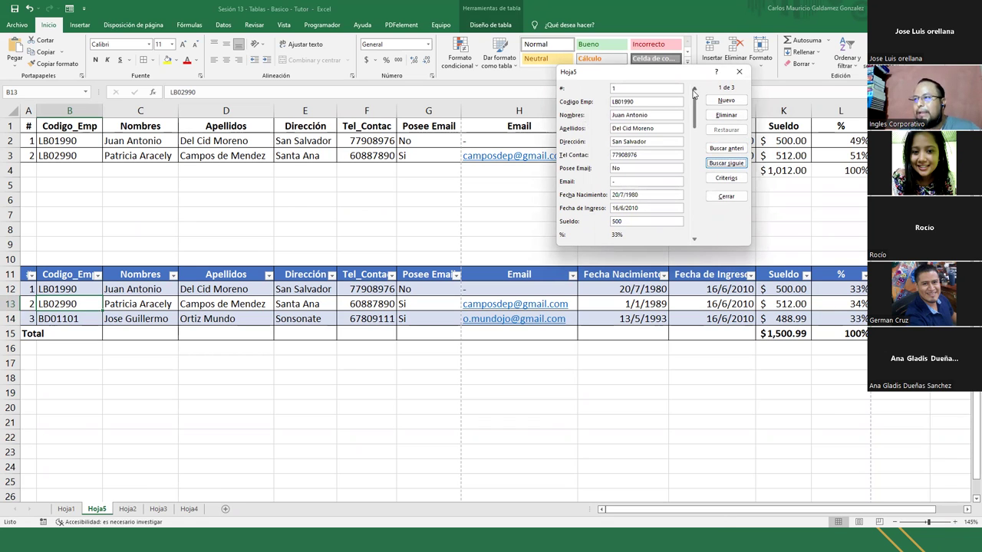
pyautogui.click(725, 197)
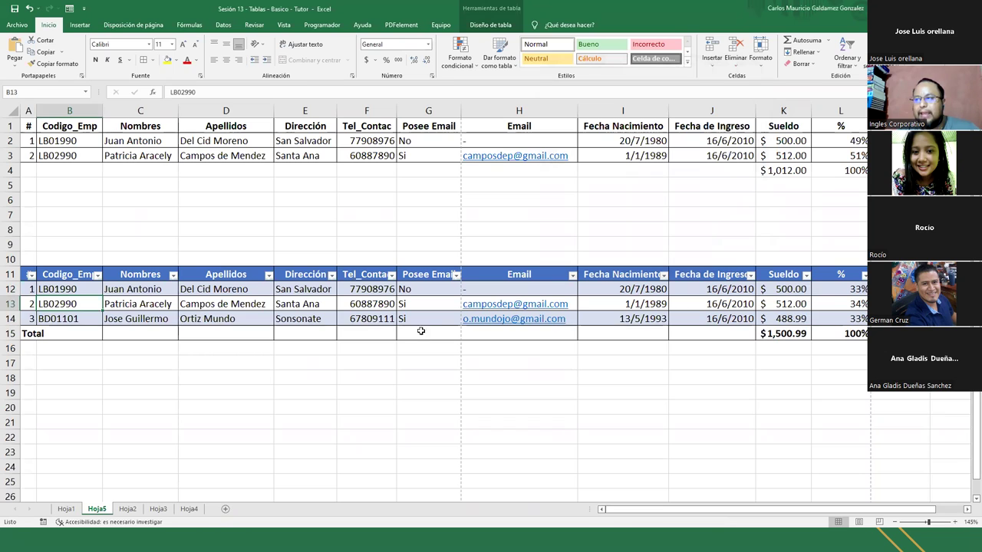
pyautogui.click(222, 319)
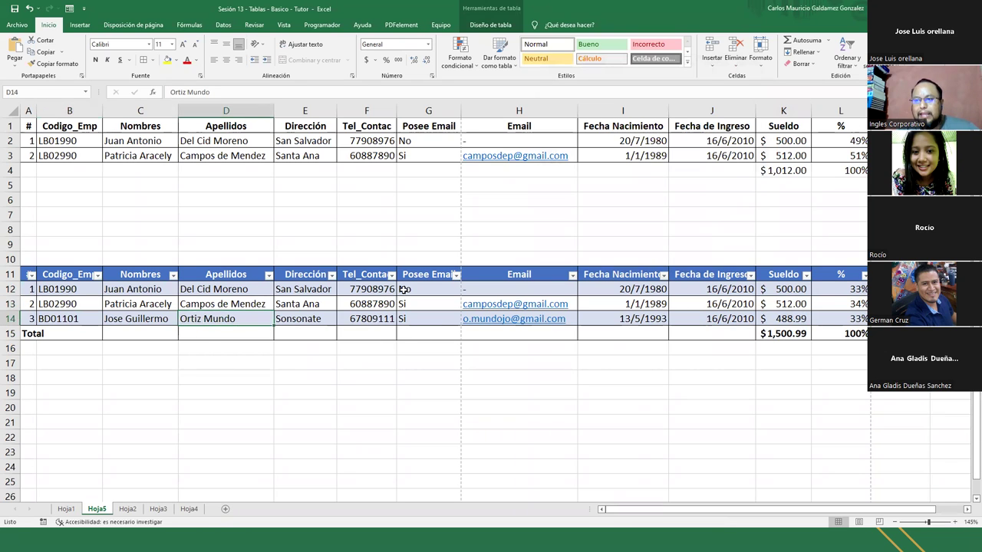
# Open a blank new record in the data form for the upper employee list in rows 1–3
pyautogui.click(49, 142)
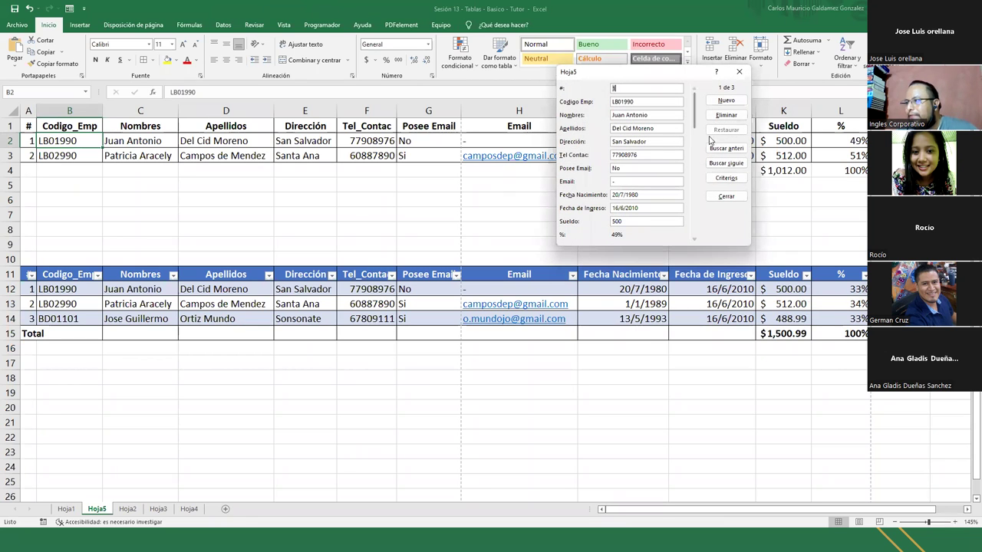
pyautogui.click(725, 100)
pyautogui.click(627, 208)
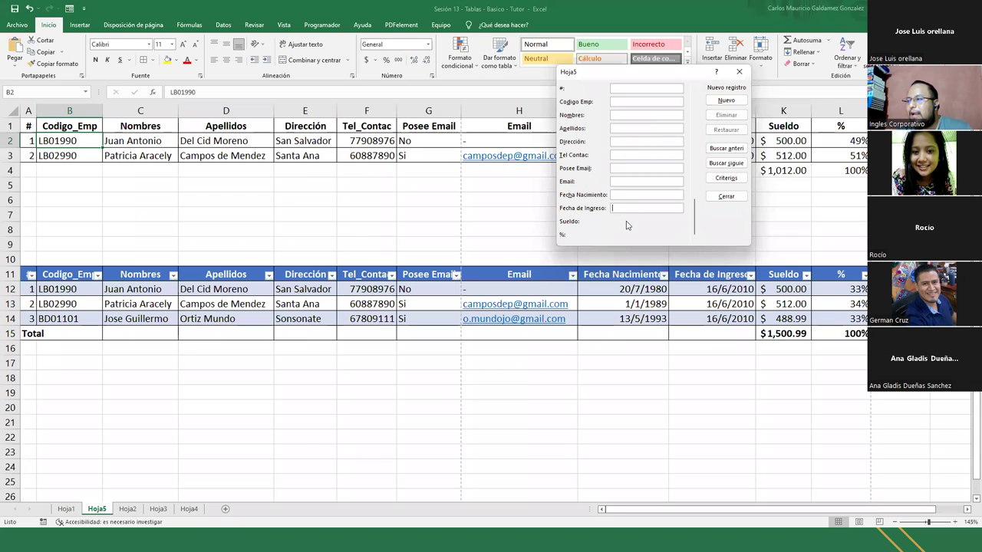
pyautogui.click(739, 72)
pyautogui.click(788, 155)
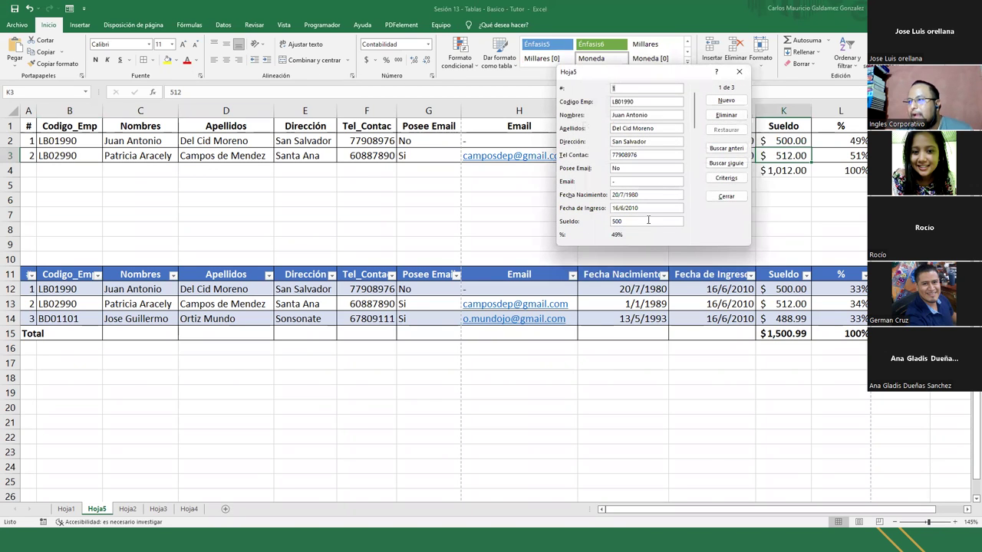
pyautogui.click(725, 102)
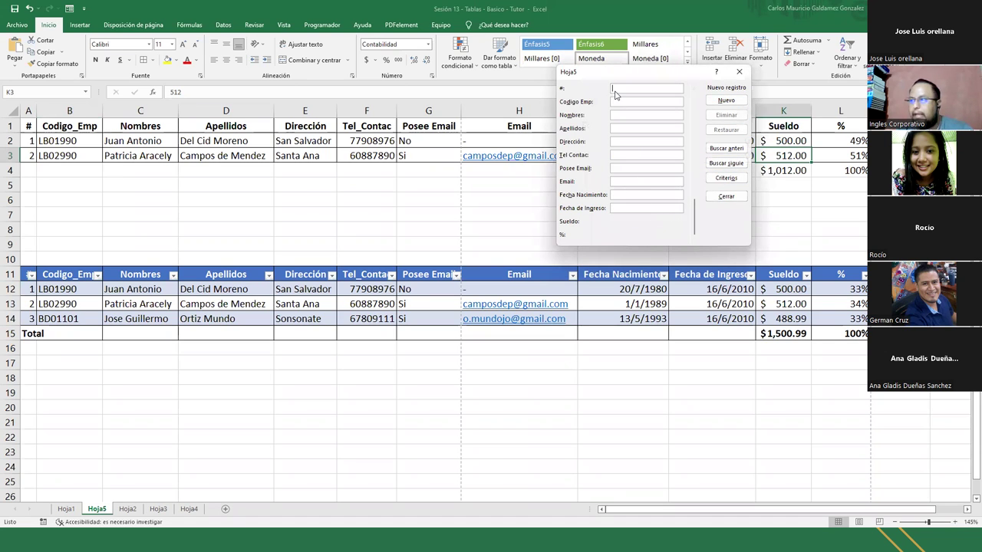
# Enter record number 3 with the employee's code, first names, surnames and address
pyautogui.write('3')
pyautogui.press('Tab')
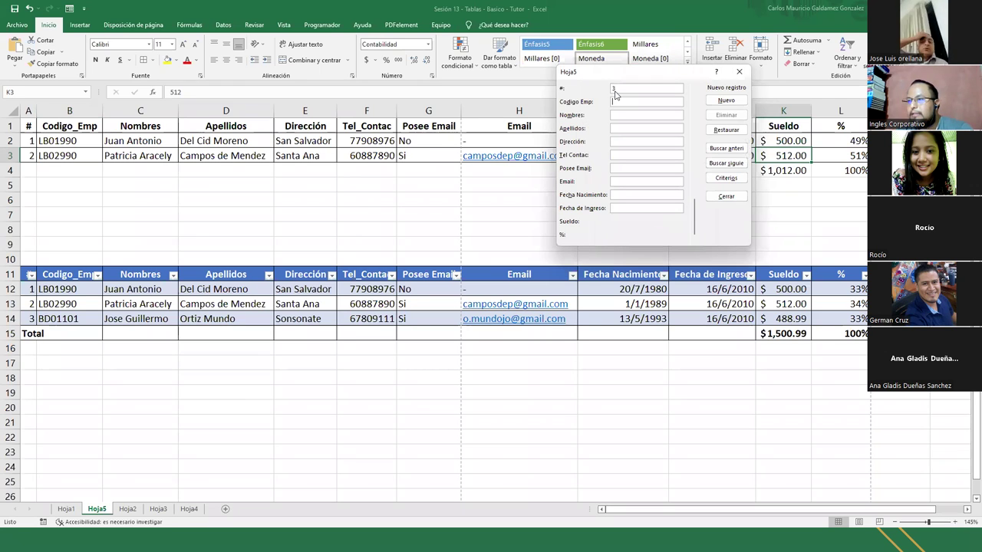
pyautogui.write('BD01101')
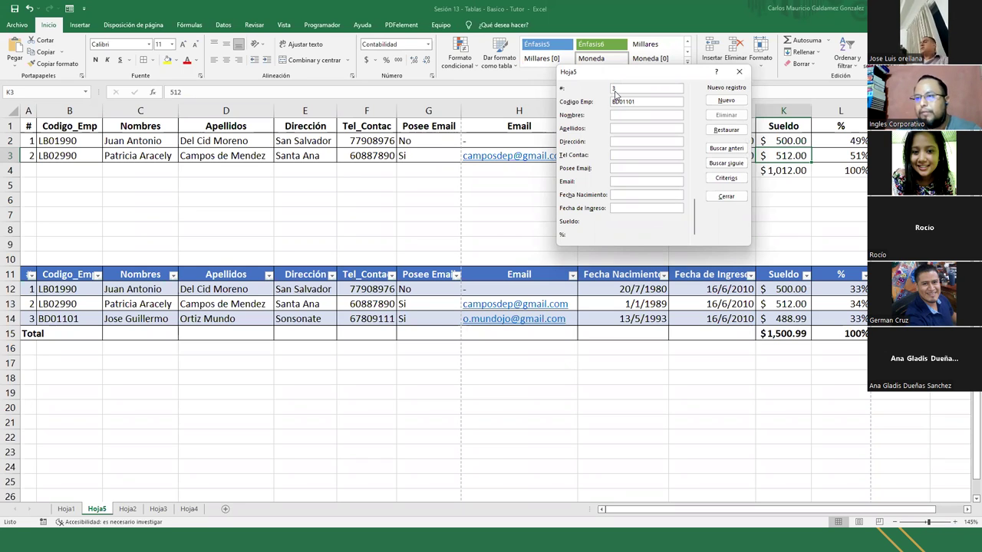
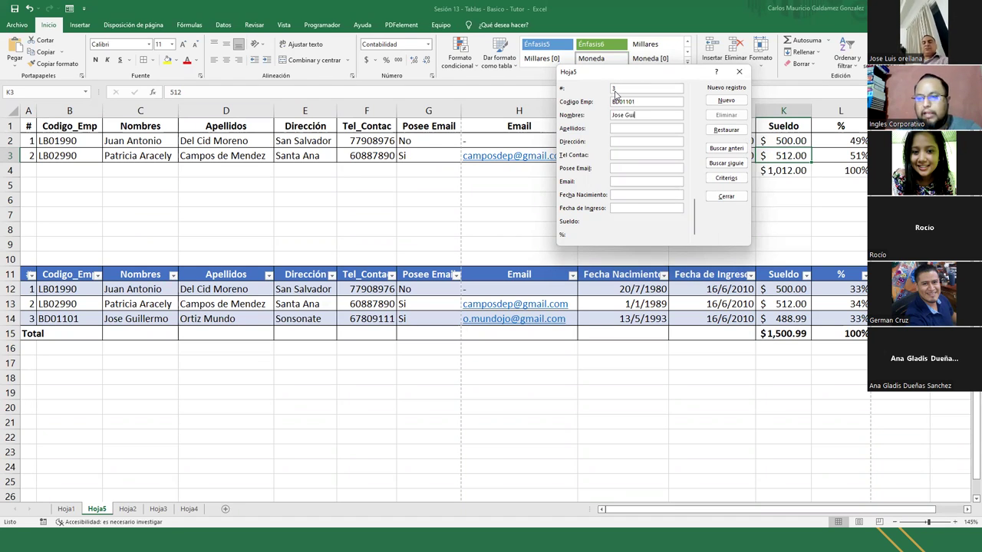
pyautogui.press('Tab')
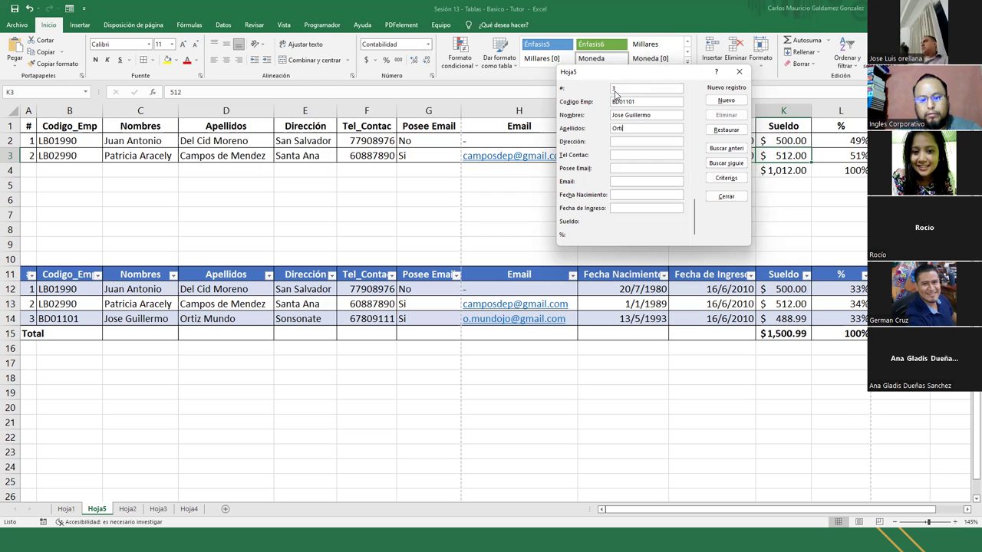
pyautogui.press('Tab')
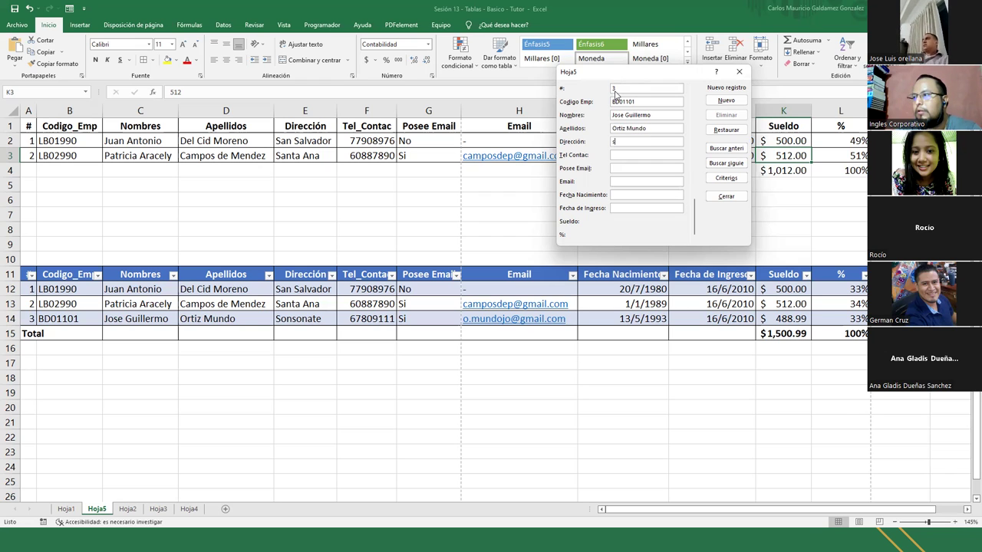
pyautogui.write('Sn')
pyautogui.press('BackSpace')
pyautogui.write('onsonate')
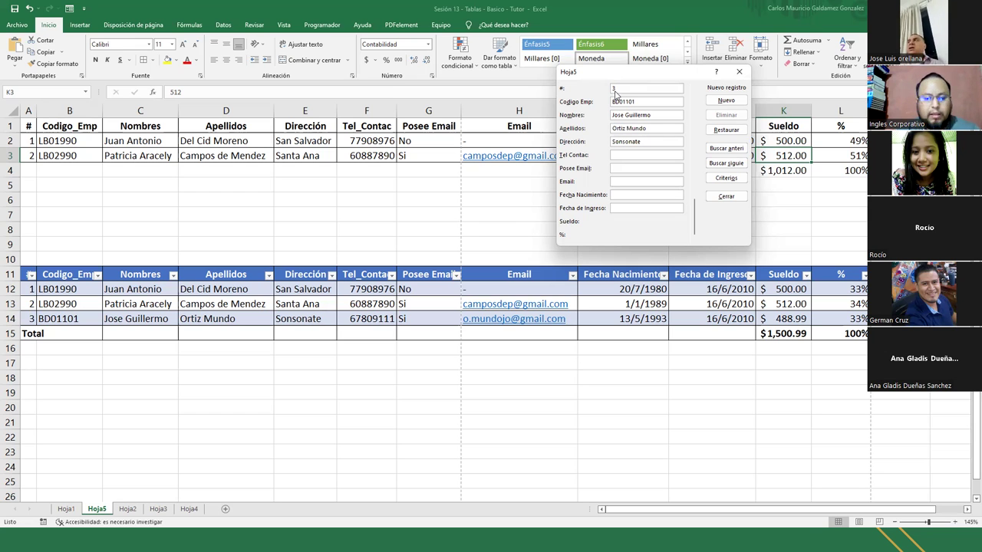
pyautogui.write('67')
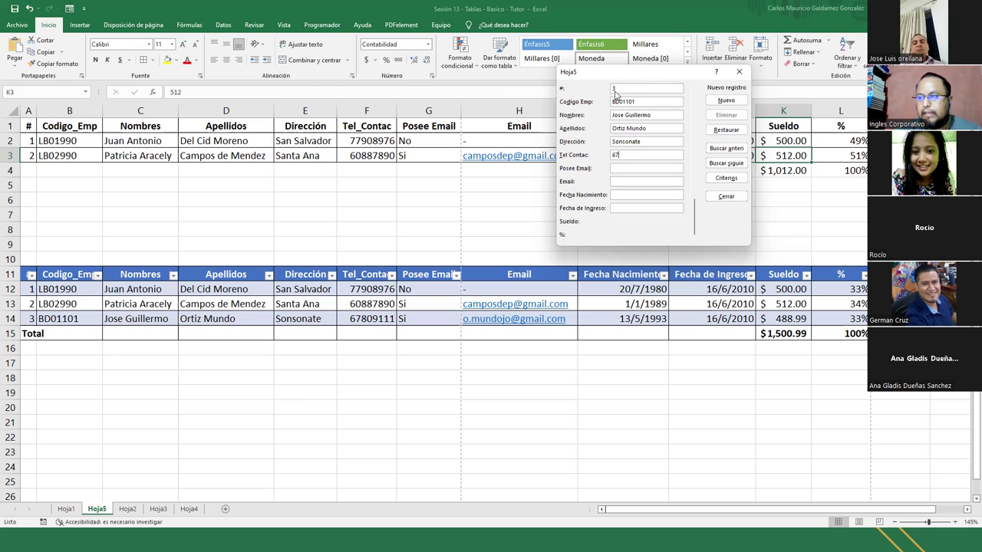
pyautogui.write('809111')
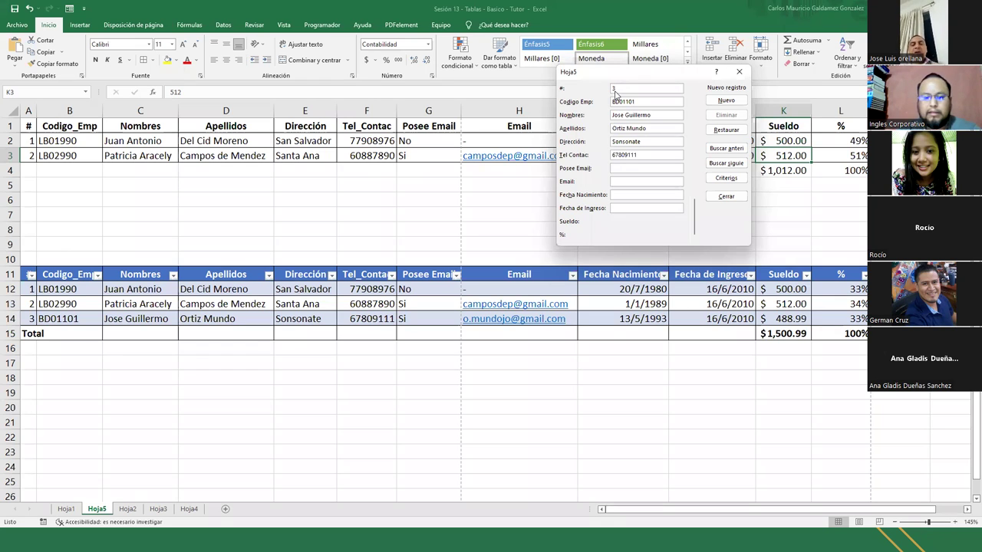
pyautogui.press('Tab')
pyautogui.write('S')
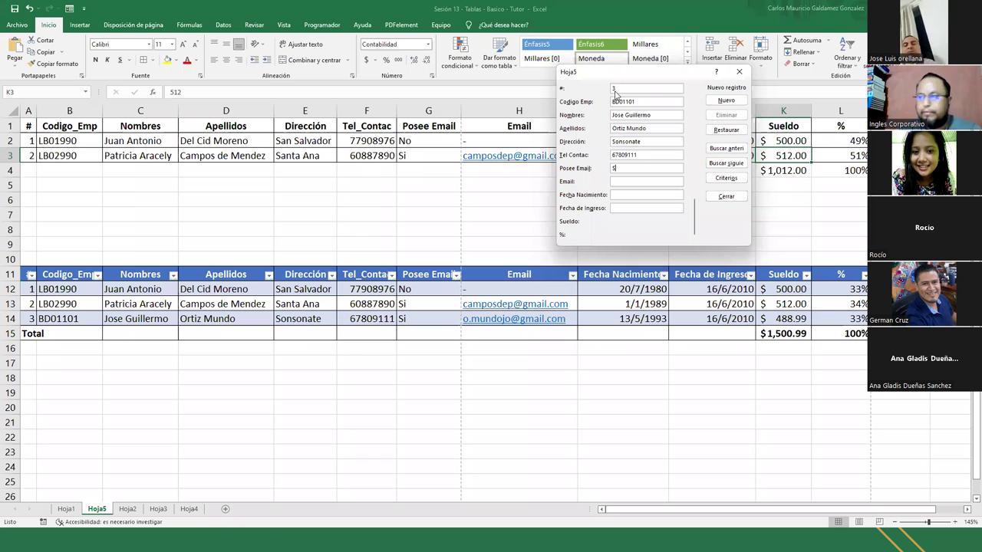
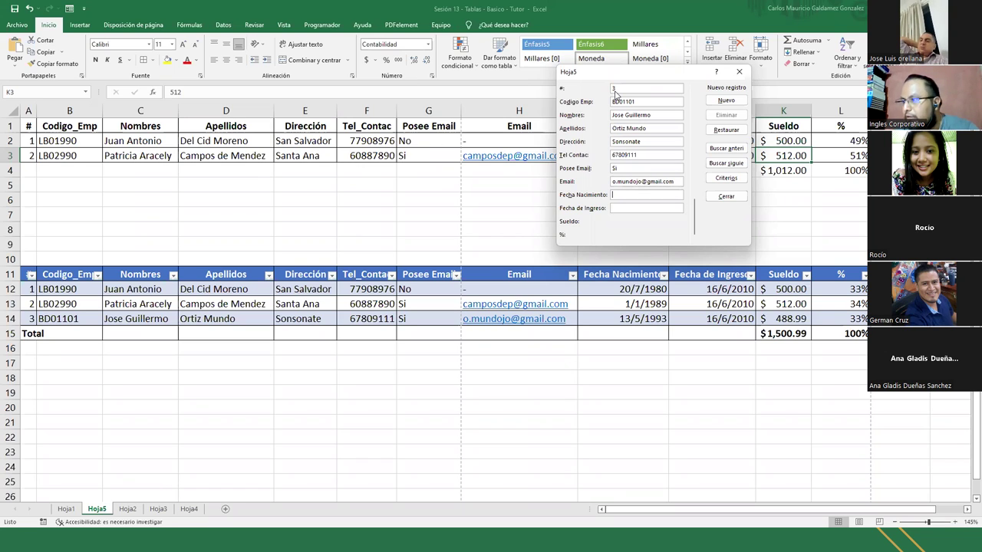
pyautogui.write('13')
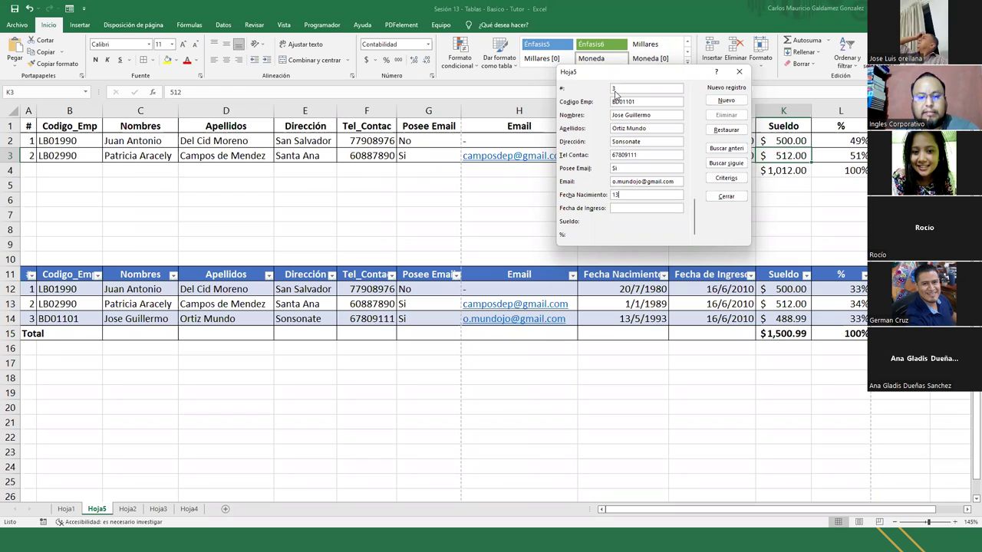
pyautogui.write('/0')
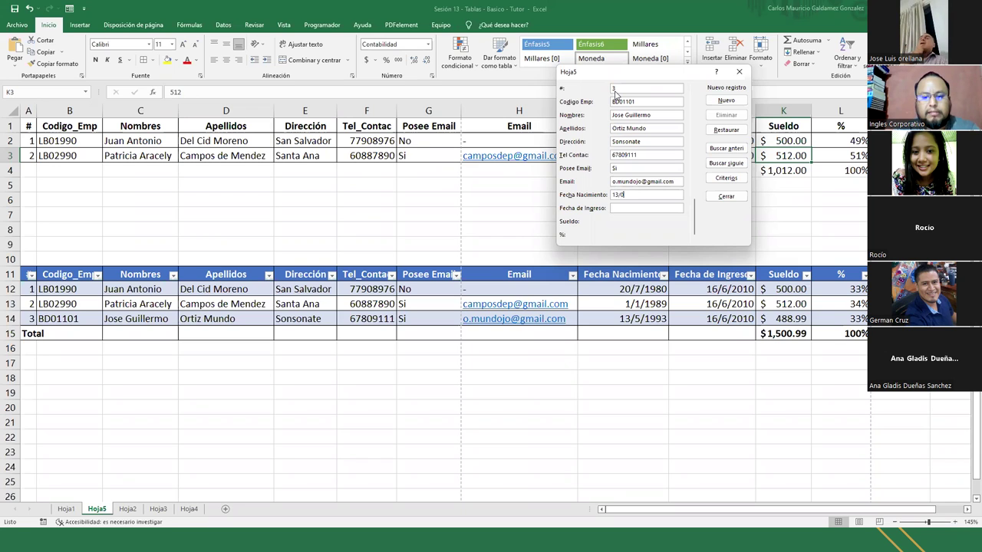
pyautogui.write('5')
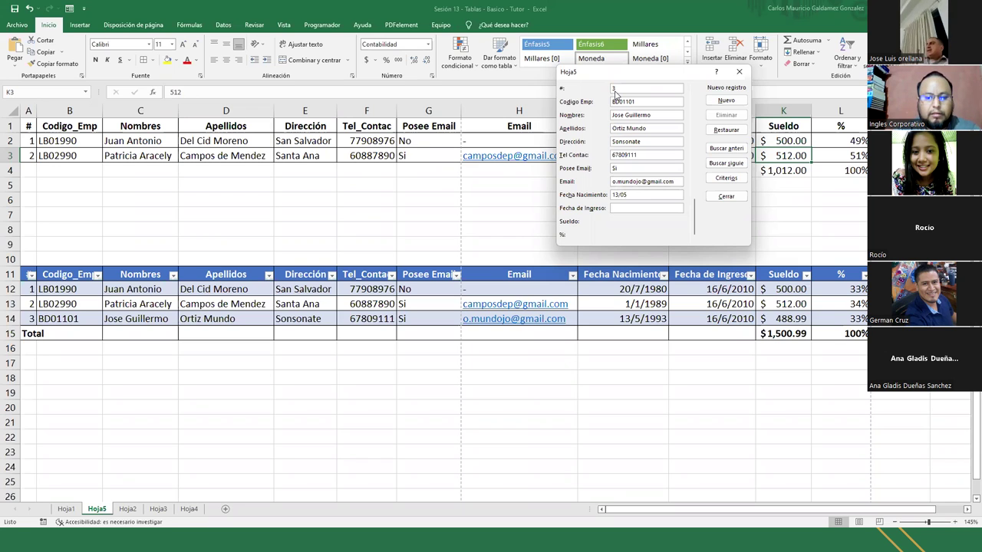
pyautogui.write('/99')
pyautogui.press('BackSpace')
pyautogui.write('3')
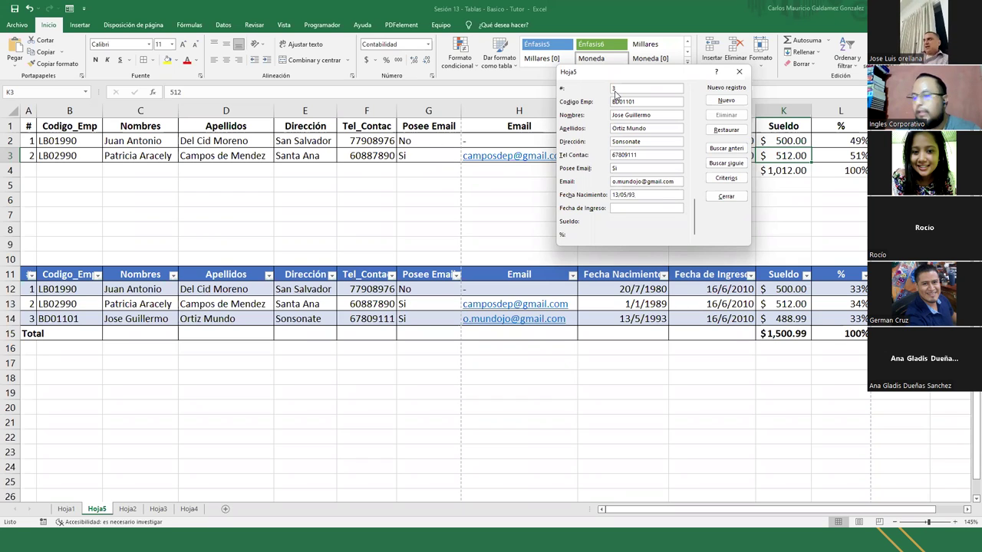
pyautogui.write('16')
pyautogui.write('/06')
pyautogui.write('/2')
pyautogui.write('0')
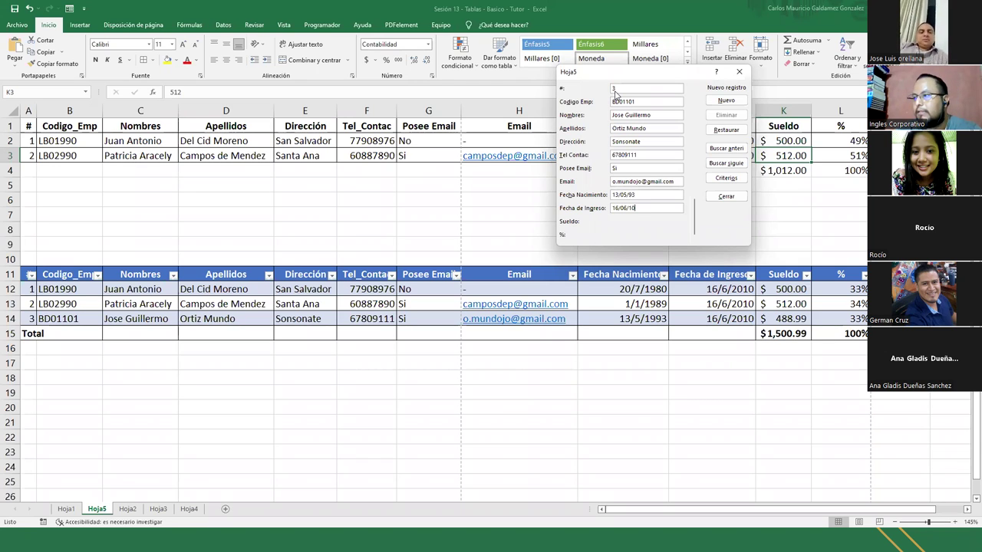
pyautogui.press('Return')
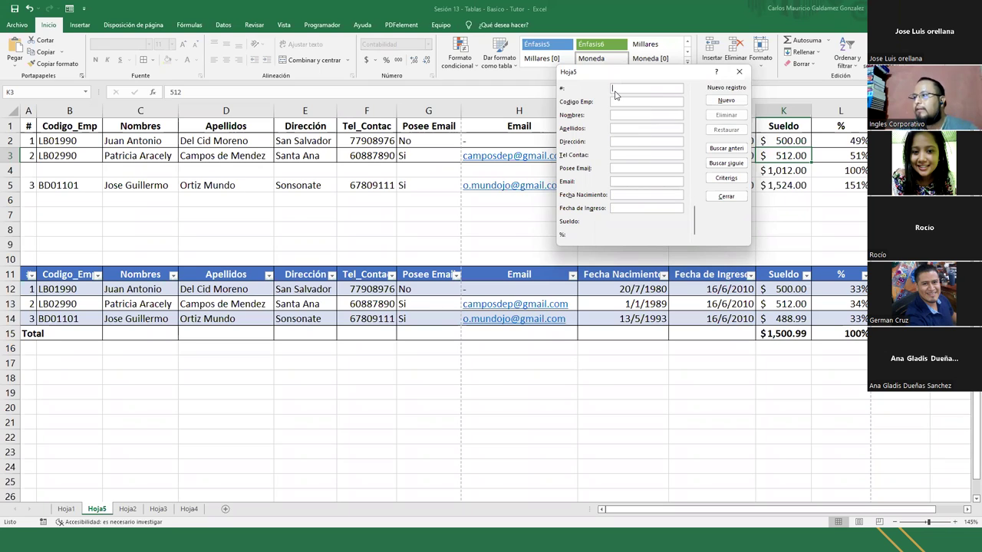
# Close the Hoja5 data form and reopen the form on the styled table Tabla1
pyautogui.moveTo(636, 75); pyautogui.dragTo(630, 227)
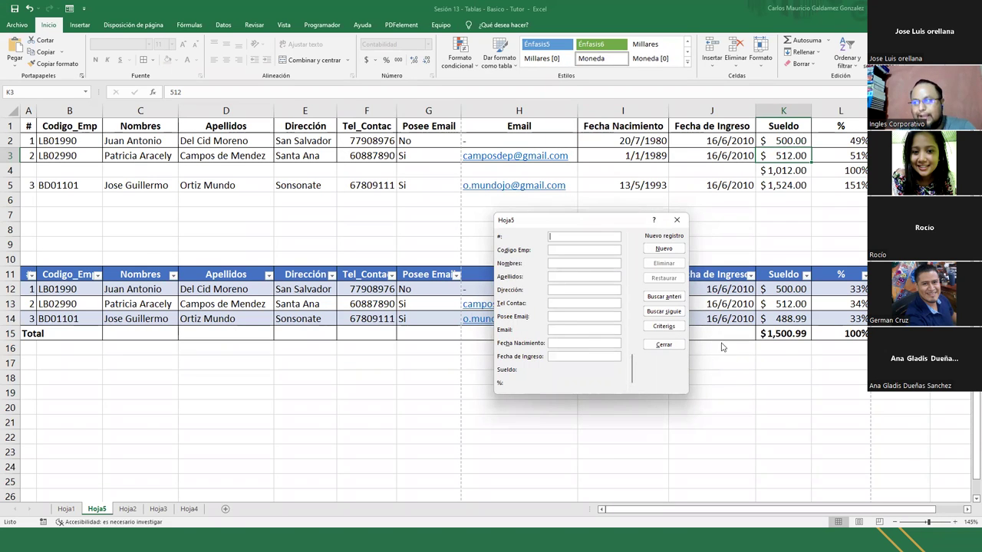
pyautogui.click(664, 345)
pyautogui.click(410, 290)
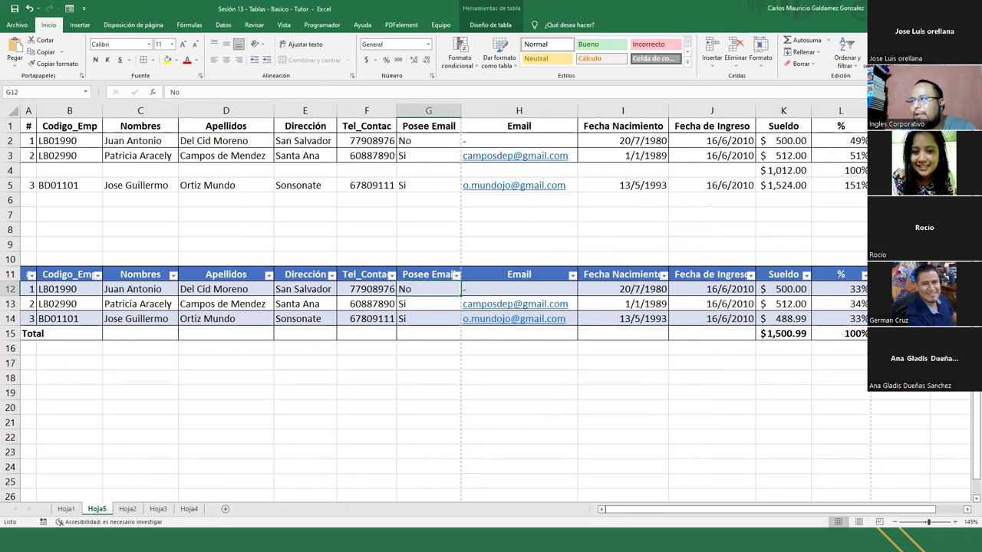
pyautogui.click(874, 50)
# Add a new record holding only a Sueldo of 458, raising the total to $1,958.99
pyautogui.click(663, 248)
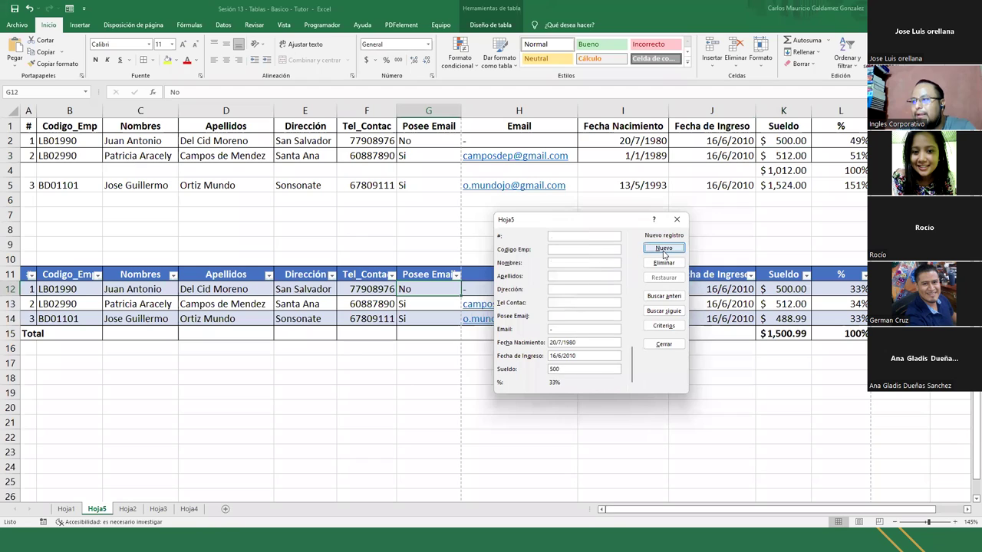
pyautogui.click(573, 369)
pyautogui.write('455')
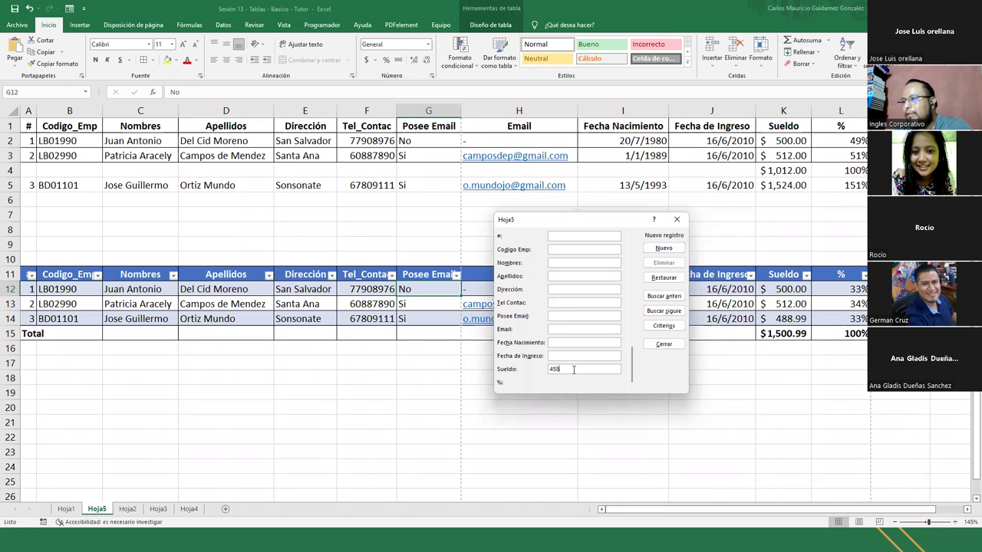
pyautogui.write('8')
pyautogui.press('Return')
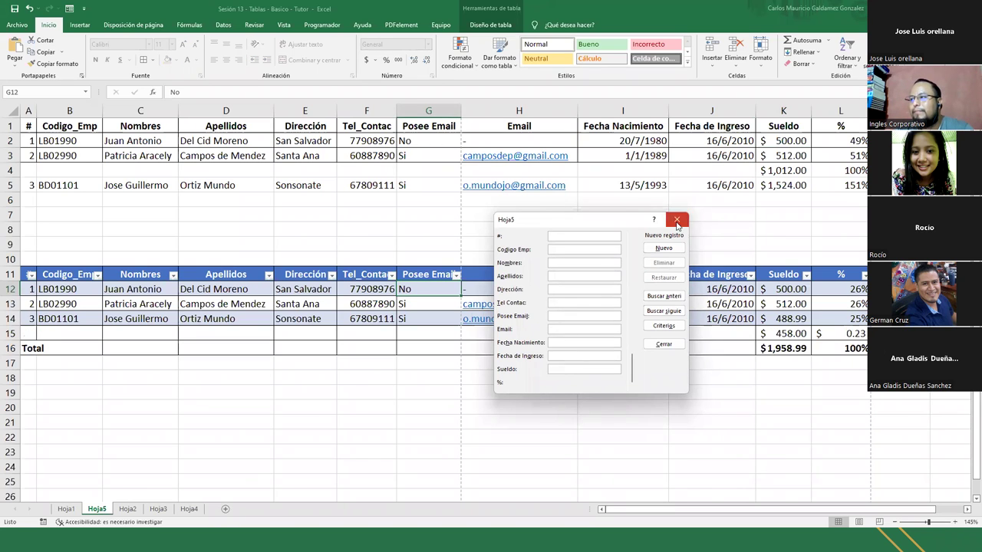
pyautogui.click(676, 221)
pyautogui.click(829, 331)
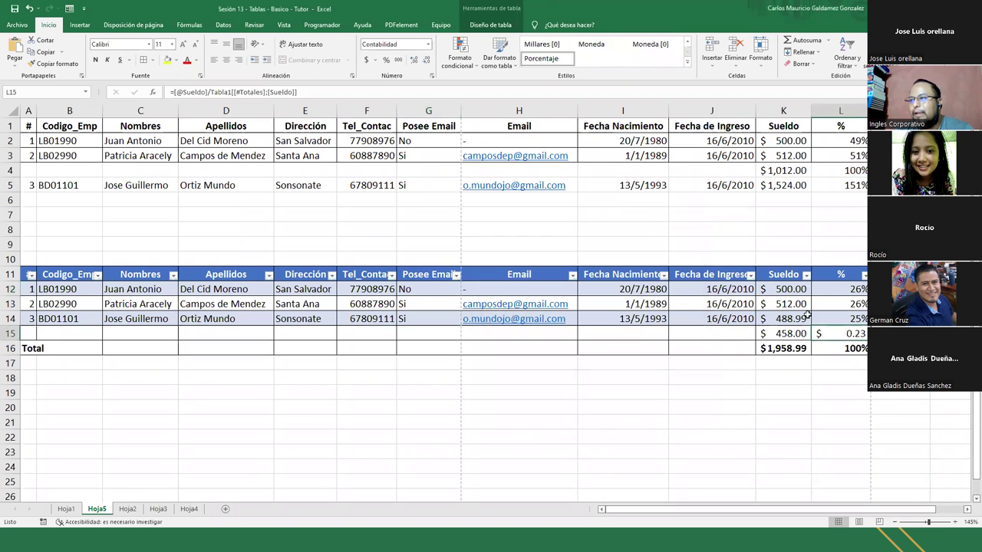
# Format L15 with the Porcentaje style to show 23%, and move Hoja5 after Hoja4
pyautogui.click(387, 60)
pyautogui.hotkey('ctrl', 'a')
pyautogui.hotkey('ctrl', 'a')
pyautogui.moveTo(831, 355); pyautogui.dragTo(828, 348)
pyautogui.click(832, 294)
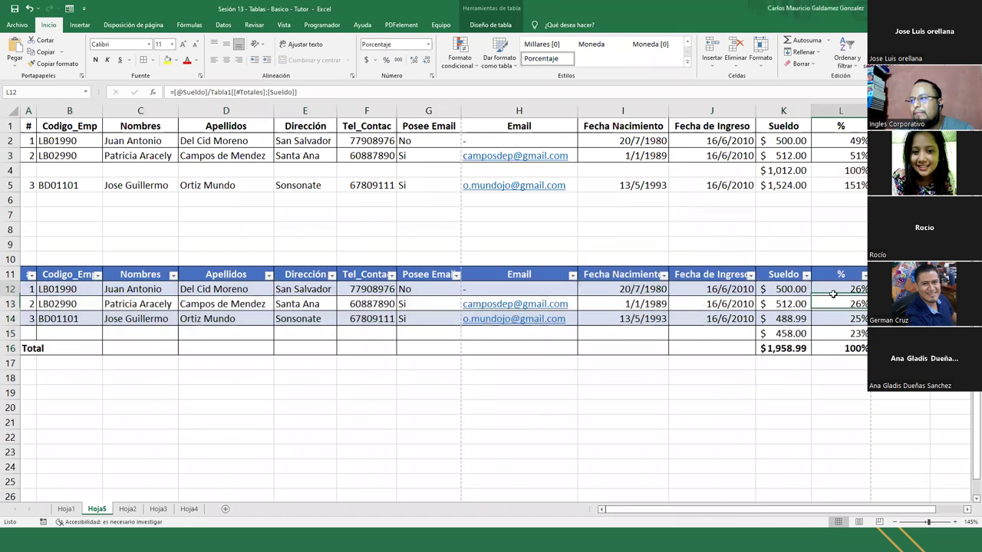
pyautogui.moveTo(832, 293); pyautogui.dragTo(839, 346)
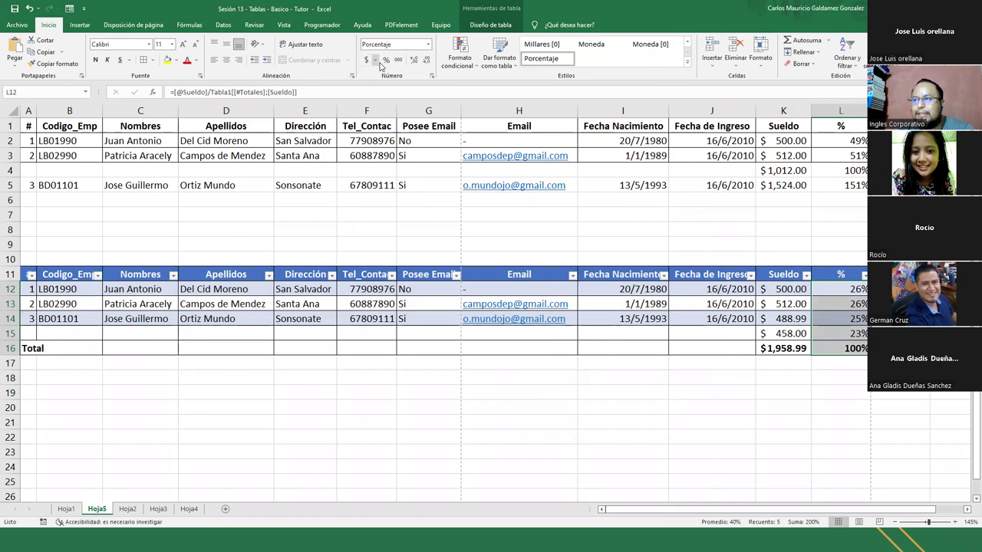
pyautogui.click(680, 350)
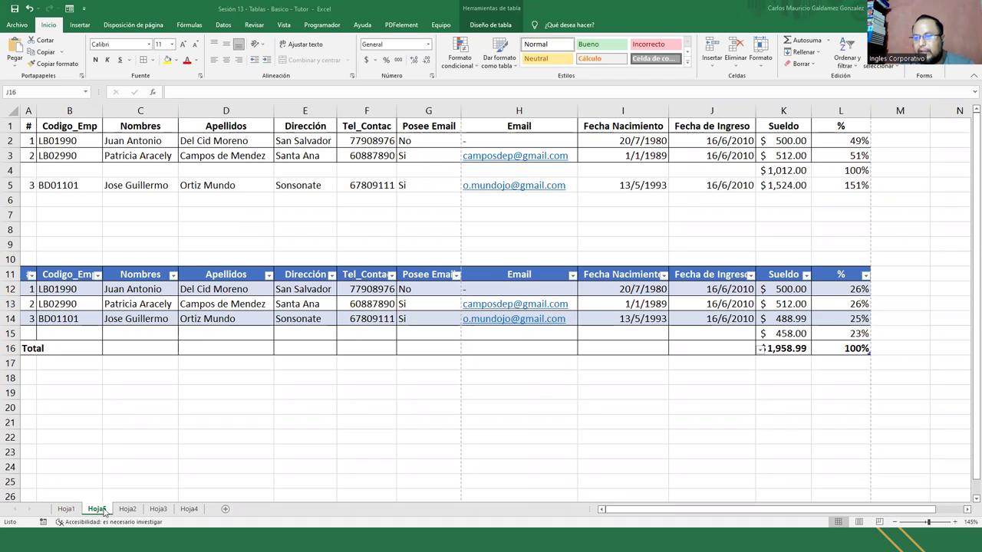
pyautogui.moveTo(197, 514)
pyautogui.mouseDown()
pyautogui.moveTo(213, 514)
pyautogui.moveTo(125, 513)
pyautogui.moveTo(181, 503)
pyautogui.moveTo(206, 510)
pyautogui.mouseUp()
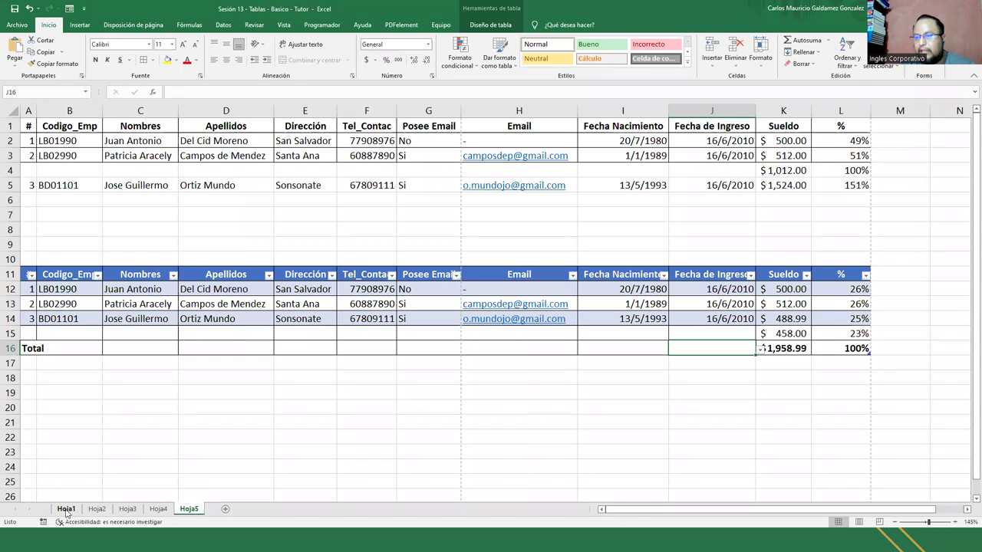
pyautogui.click(67, 512)
# Step through the Hoja2, Hoja3 and Hoja4 sheet tabs, ending on Nomina de Pagos
pyautogui.click(97, 509)
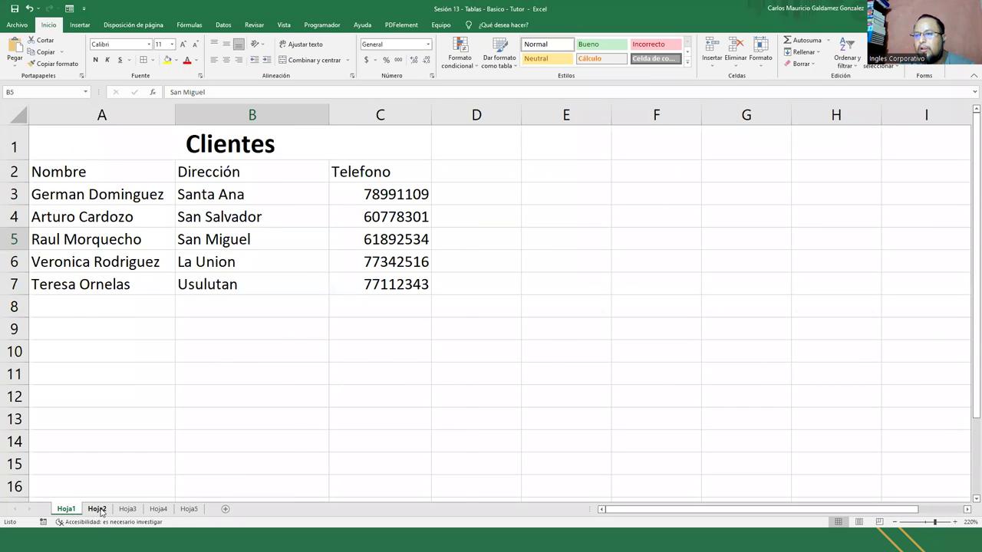
pyautogui.click(128, 509)
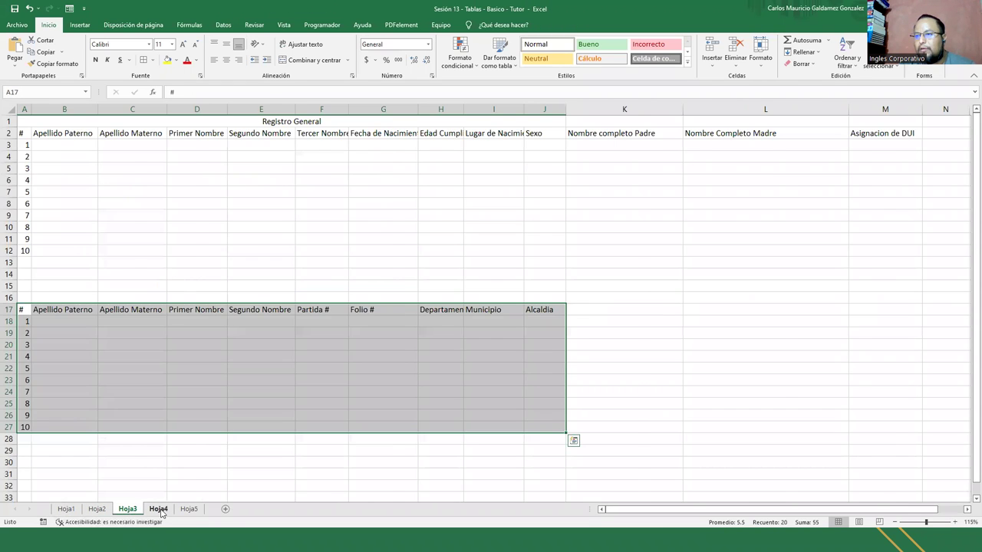
pyautogui.click(159, 510)
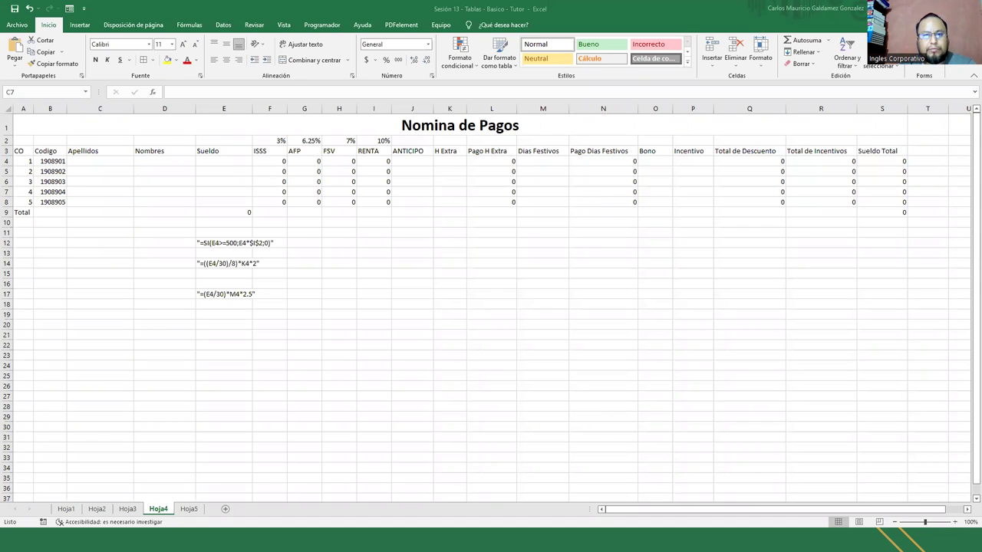
pyautogui.hotkey('alt', 'Tab')
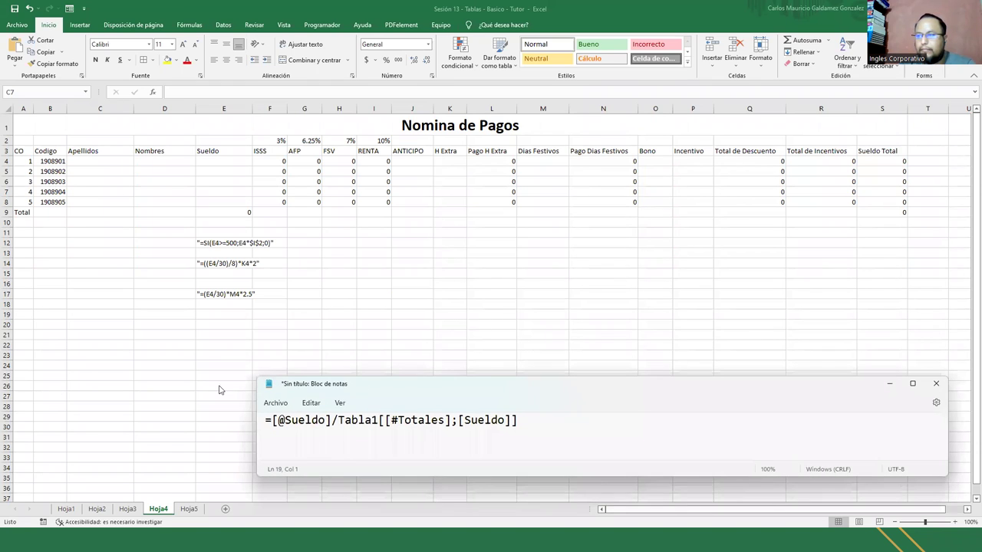
pyautogui.click(889, 384)
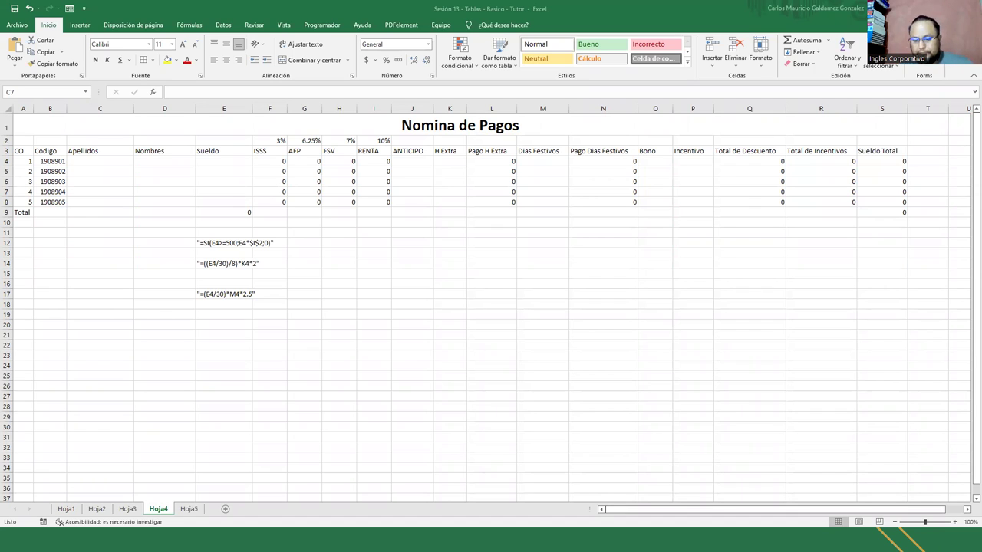
# Switch between Hoja1 and Hoja2, settling on the Clientes sheet
pyautogui.click(65, 512)
pyautogui.click(65, 510)
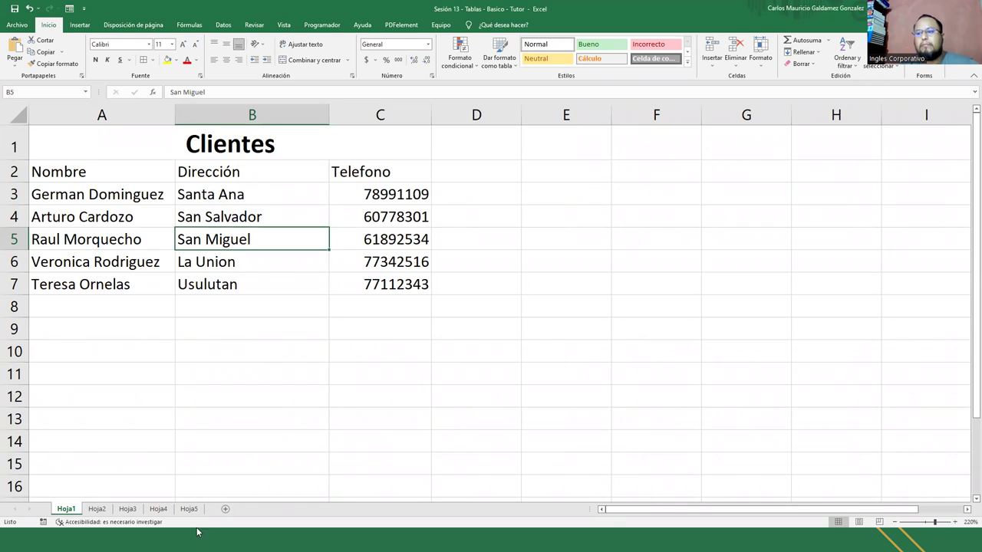
pyautogui.click(113, 373)
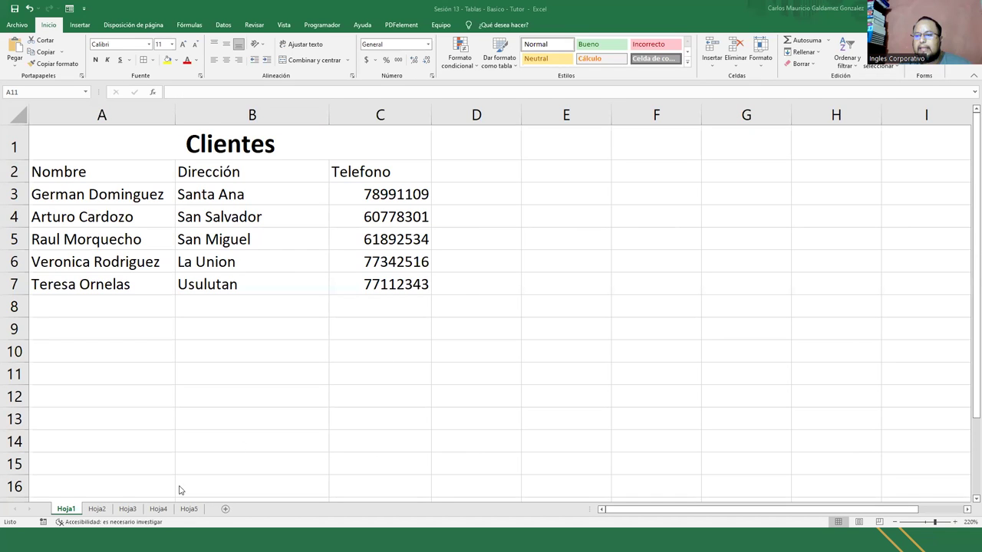
pyautogui.click(92, 509)
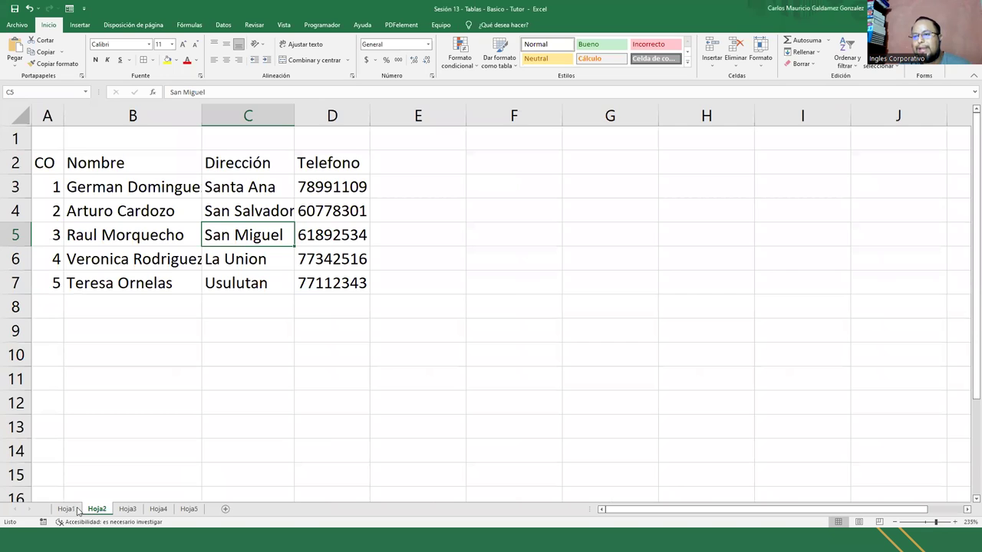
pyautogui.click(68, 509)
pyautogui.click(97, 511)
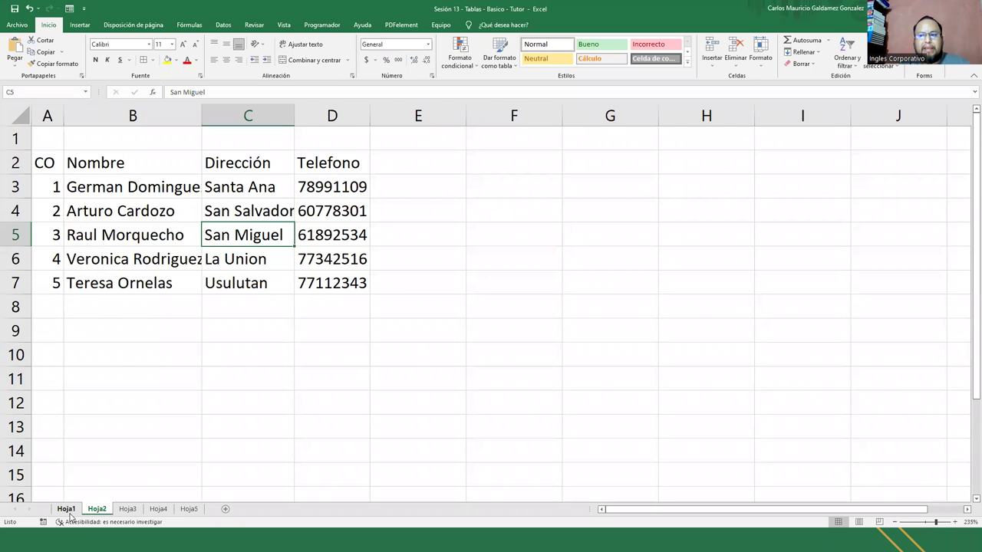
pyautogui.click(68, 509)
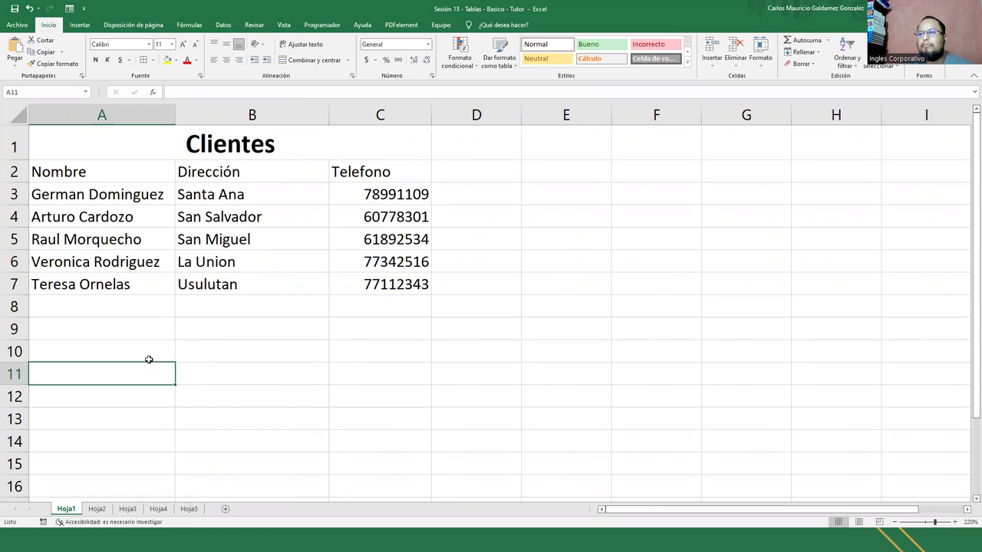
# Select the client names, addresses and phones, then a cell inside the Clientes list
pyautogui.moveTo(111, 167); pyautogui.dragTo(367, 286)
pyautogui.click(285, 274)
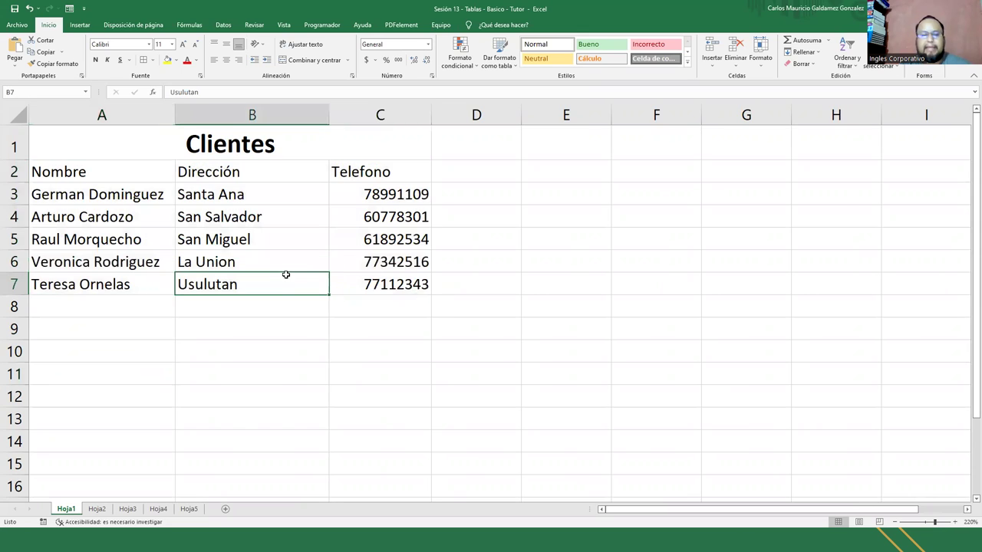
pyautogui.click(123, 176)
pyautogui.click(80, 25)
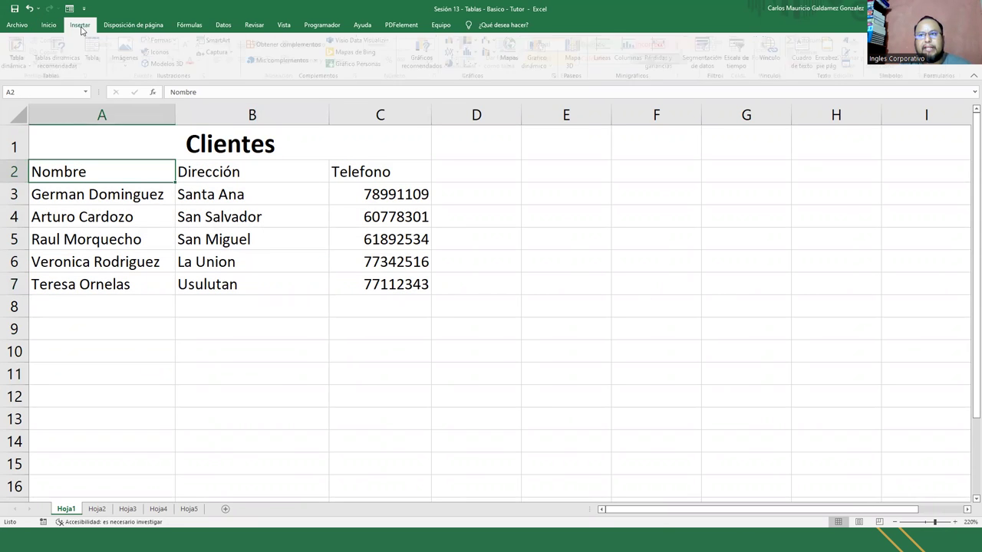
# Create a table from range $A$2:$C$7 with 'My table has headers' checked
pyautogui.click(96, 54)
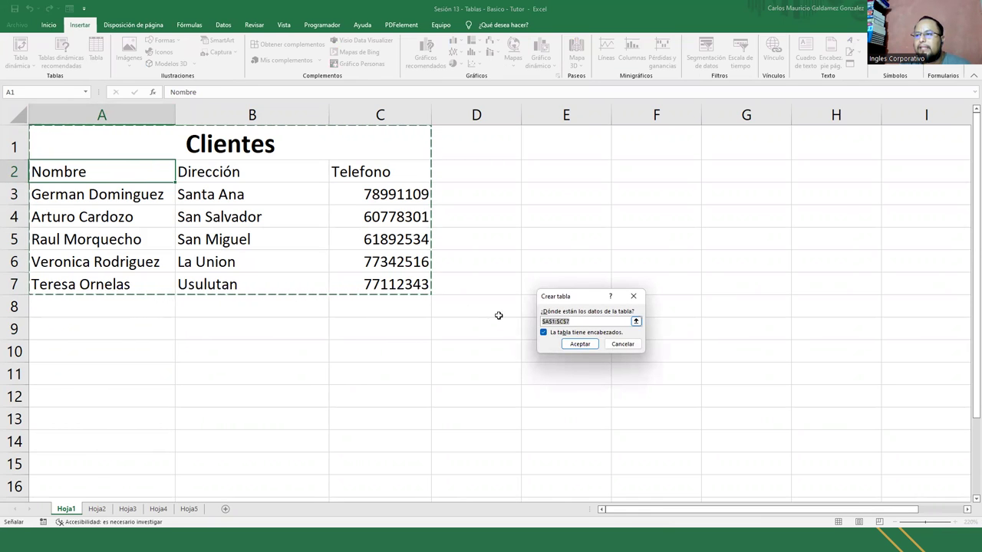
pyautogui.click(554, 321)
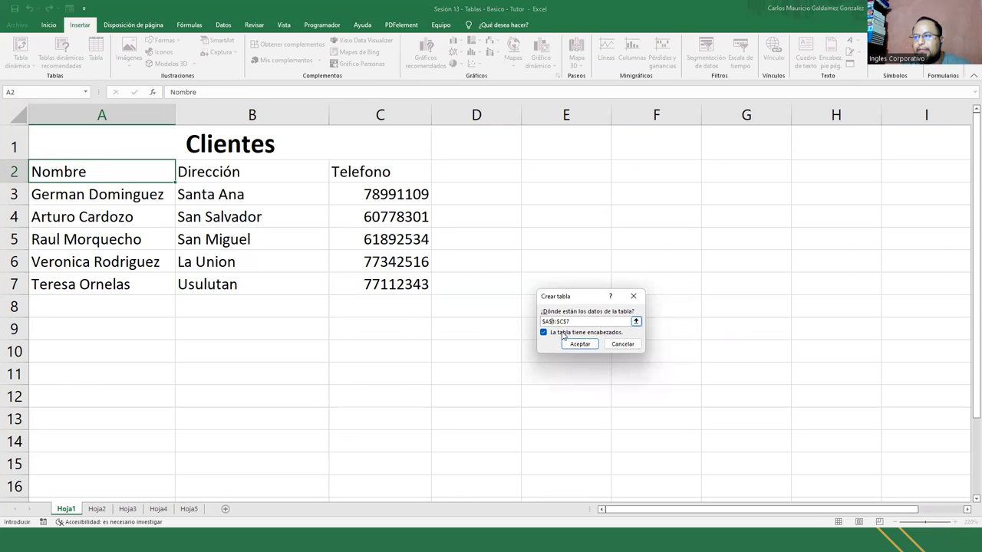
pyautogui.press('BackSpace')
pyautogui.write('2')
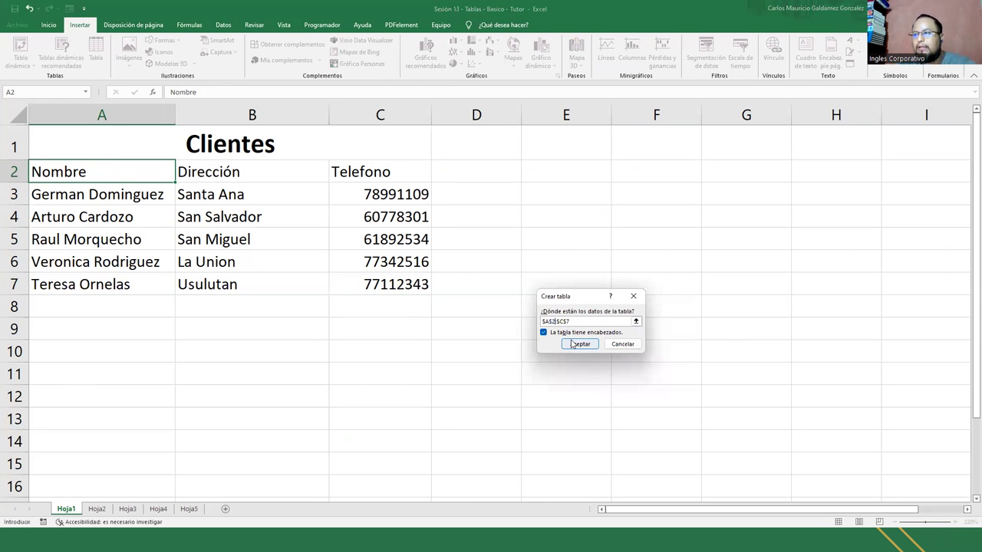
pyautogui.click(636, 321)
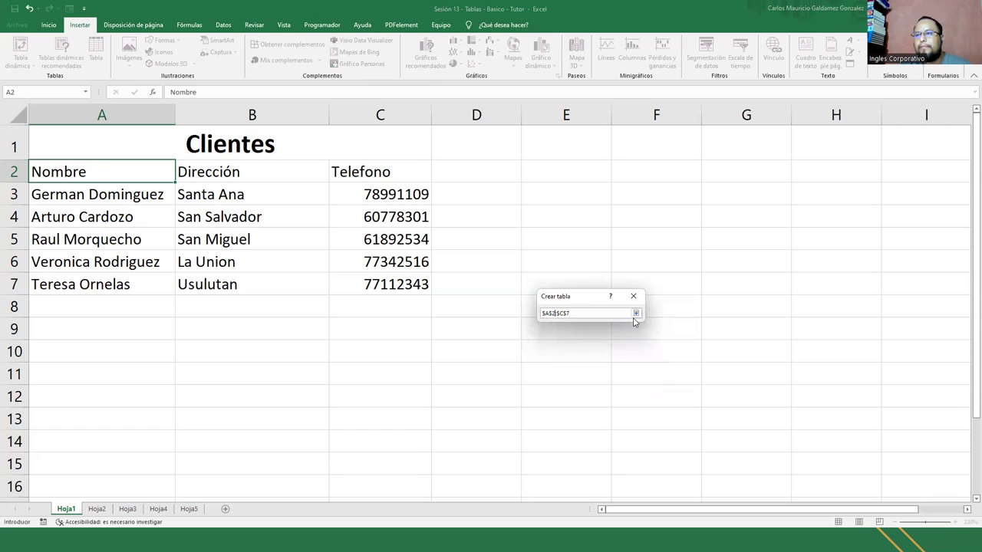
pyautogui.click(636, 313)
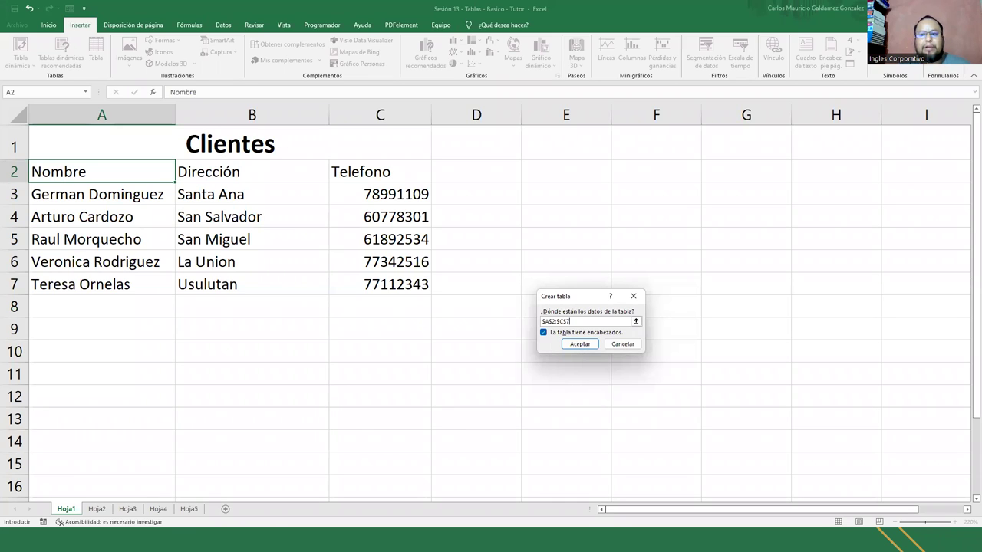
pyautogui.click(578, 344)
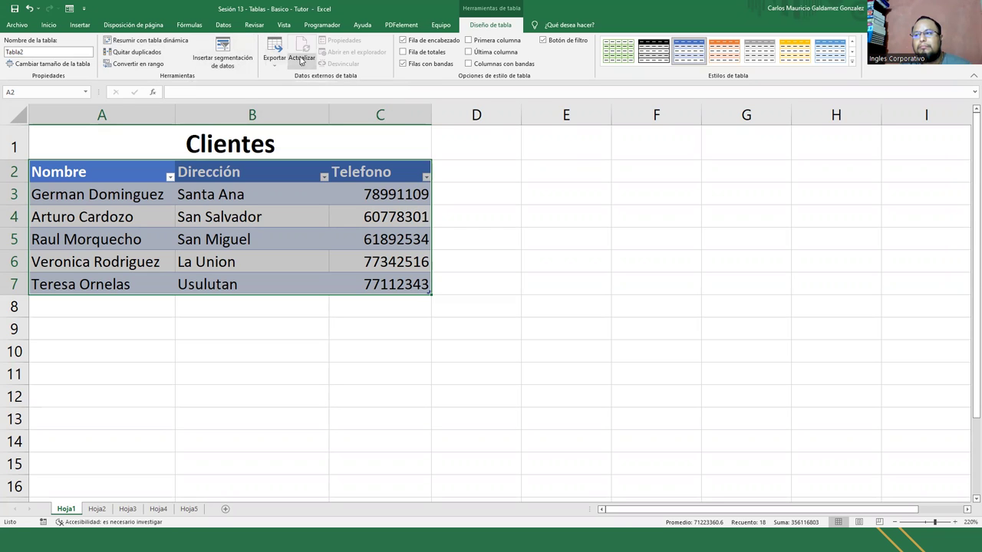
# Apply a dark blue Oscuro style to Tabla2 with its header row shown, then go to Hoja2
pyautogui.click(426, 42)
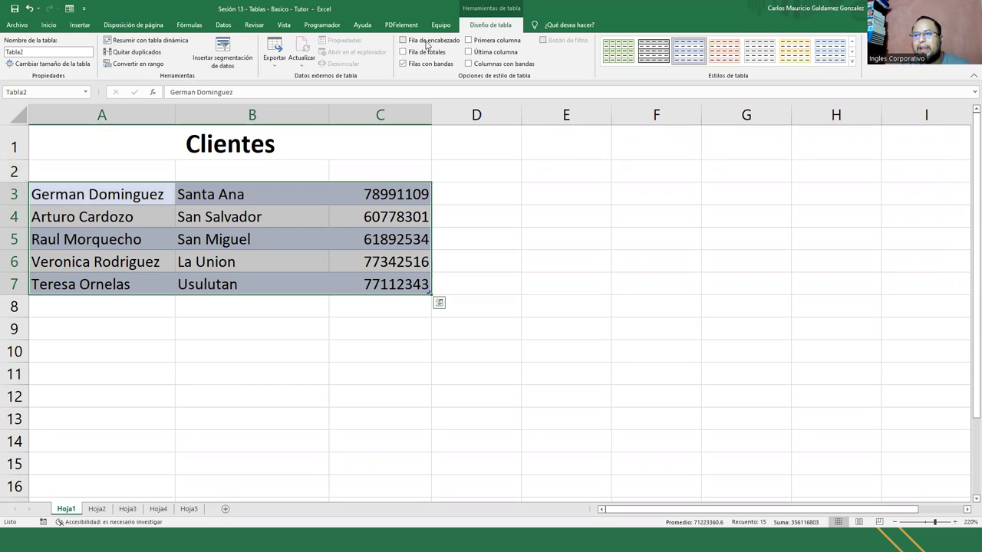
pyautogui.click(426, 43)
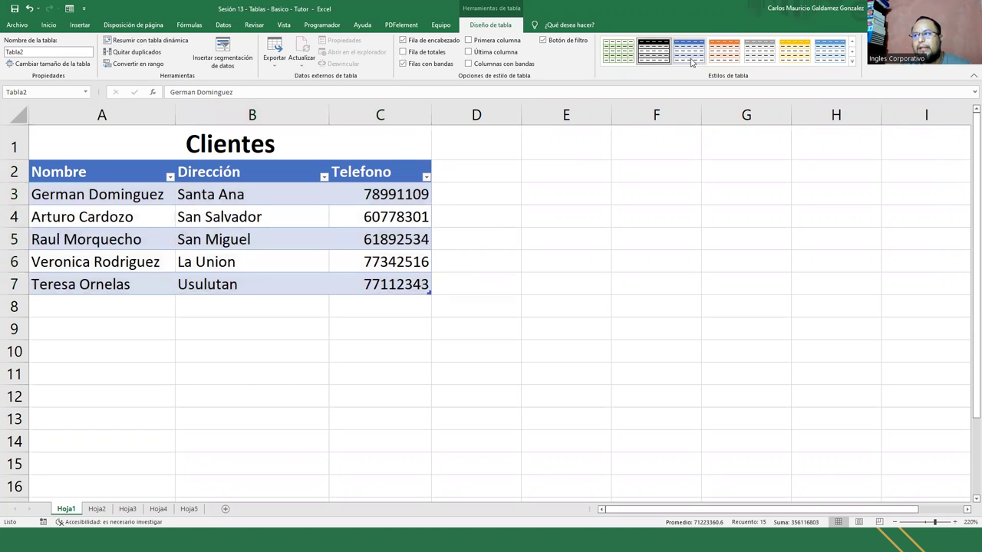
pyautogui.click(761, 61)
pyautogui.hotkey('ctrl', 'a')
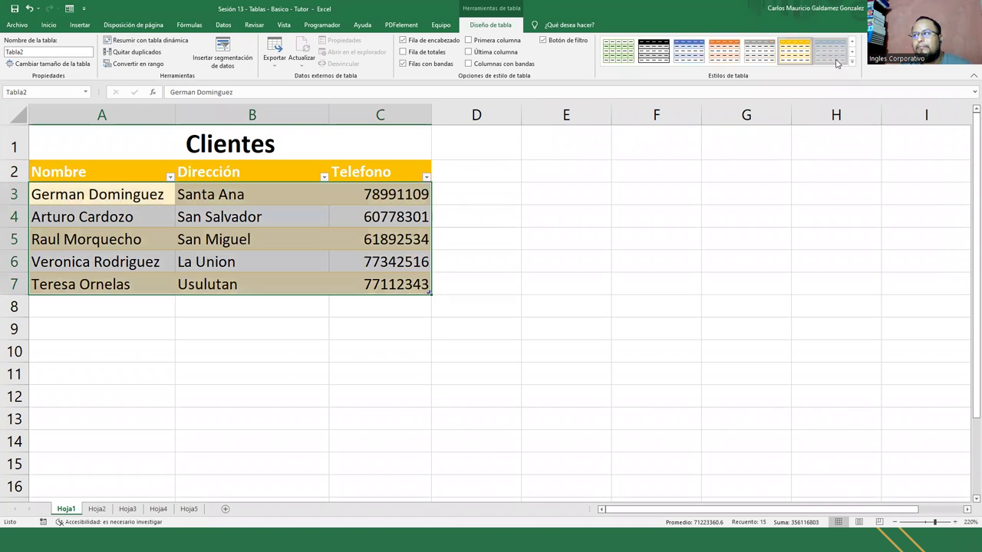
pyautogui.click(853, 63)
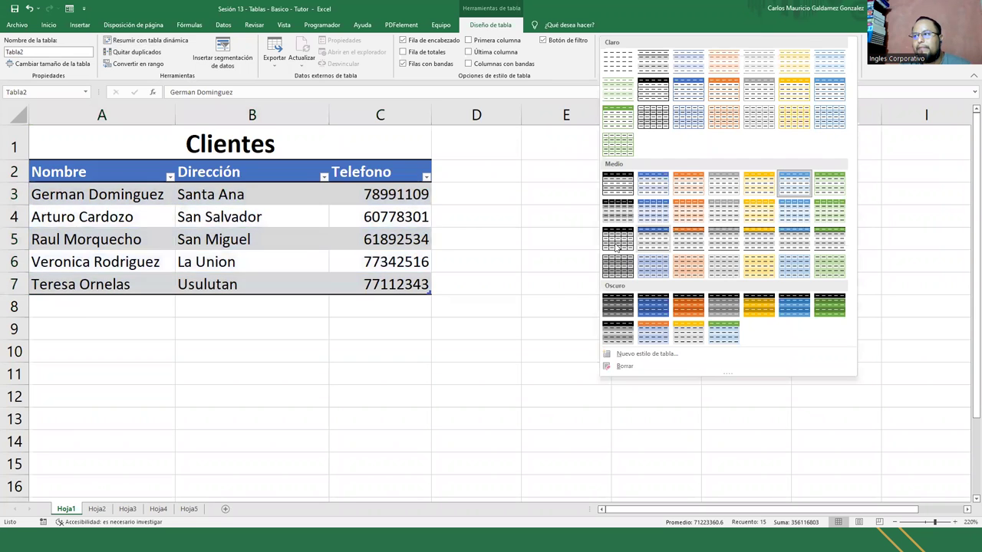
pyautogui.click(664, 307)
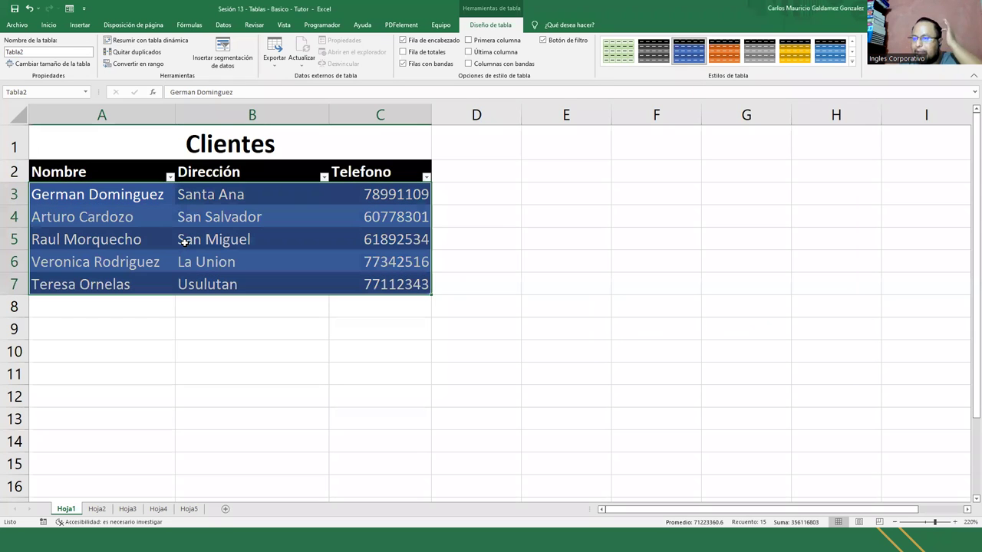
pyautogui.click(96, 509)
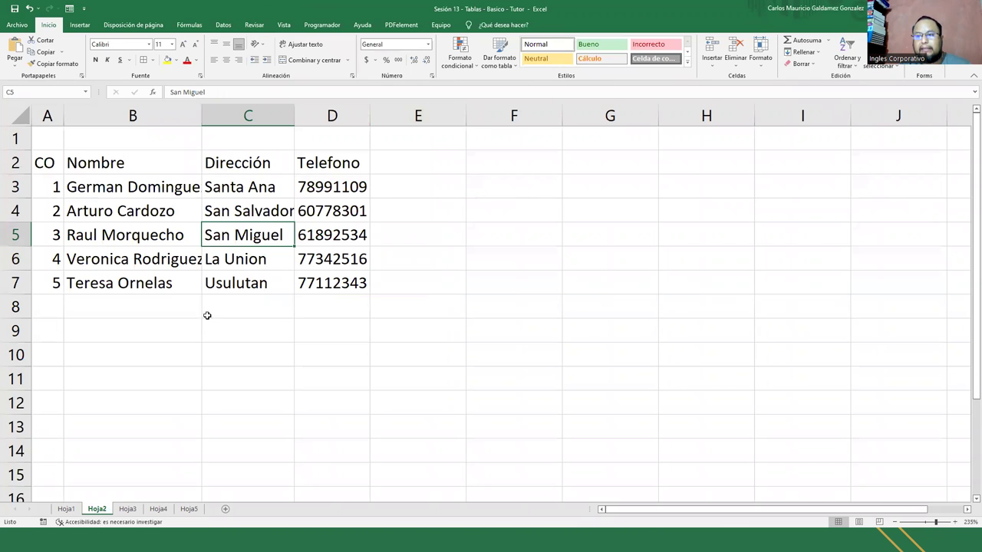
# Open and close a data form for the first Registro General list from header B2
pyautogui.click(126, 509)
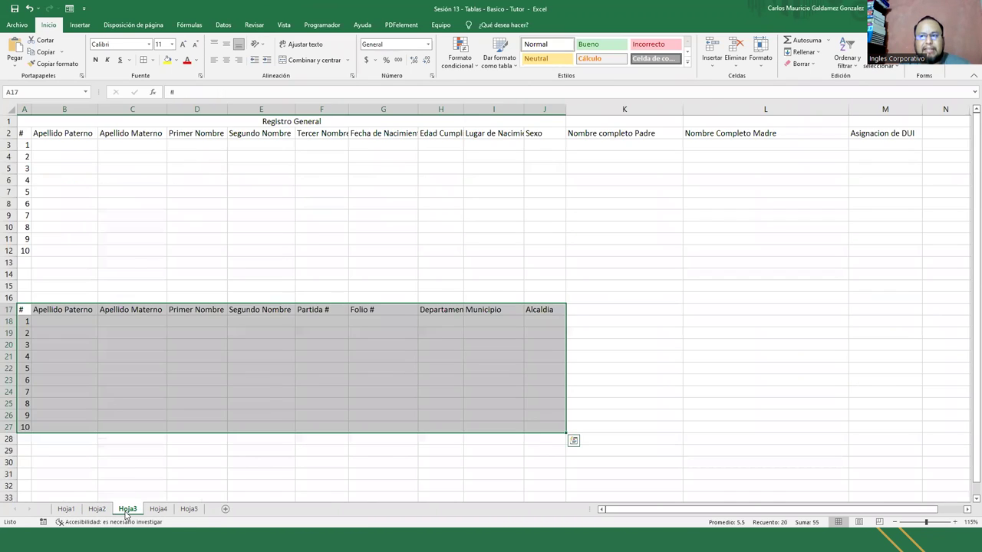
pyautogui.click(158, 509)
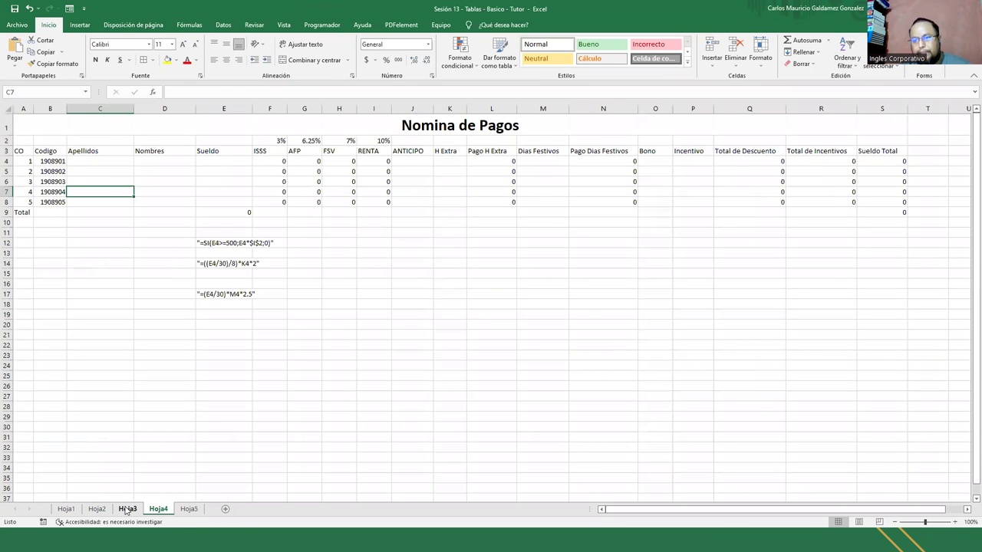
pyautogui.click(126, 509)
pyautogui.click(57, 179)
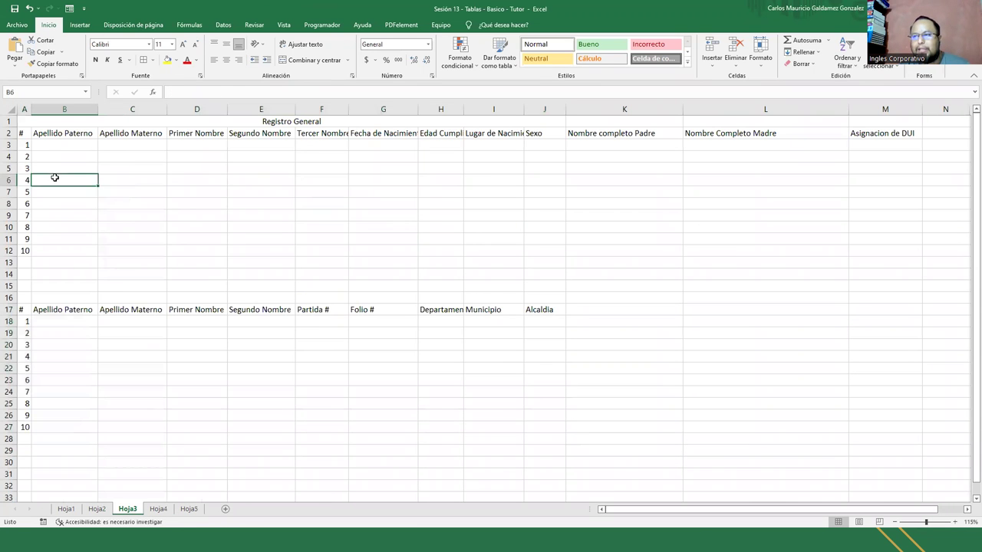
pyautogui.moveTo(25, 133); pyautogui.dragTo(865, 156)
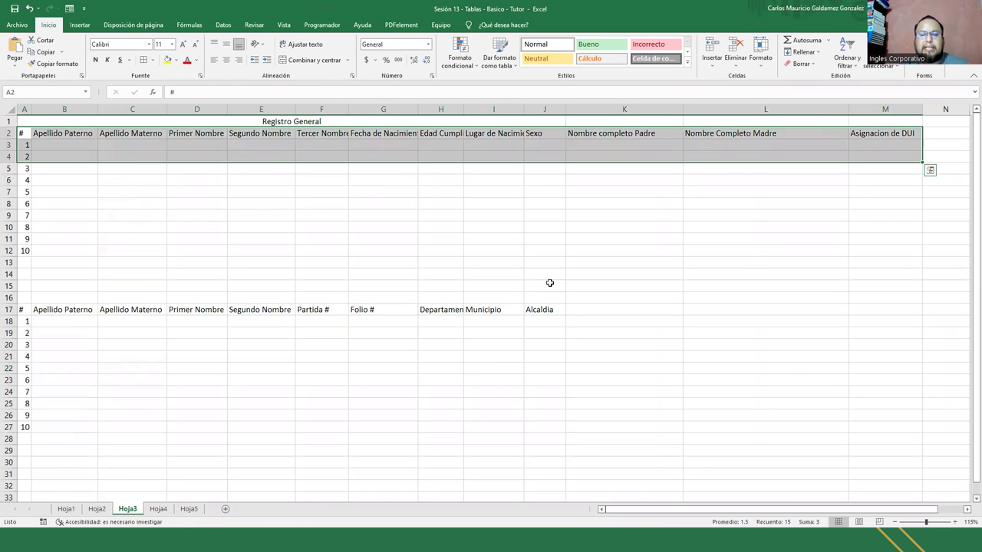
pyautogui.click(291, 169)
pyautogui.click(84, 134)
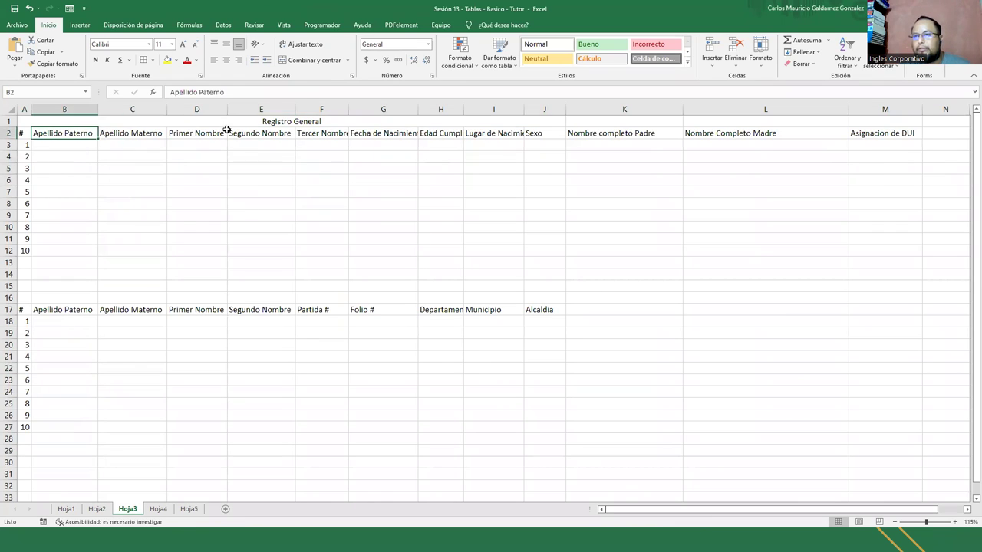
pyautogui.click(923, 48)
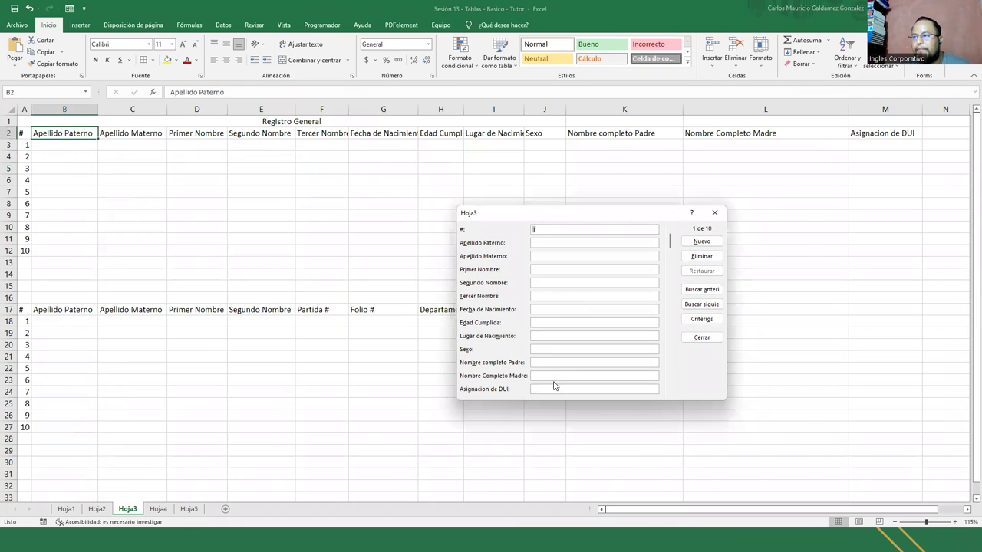
pyautogui.click(715, 213)
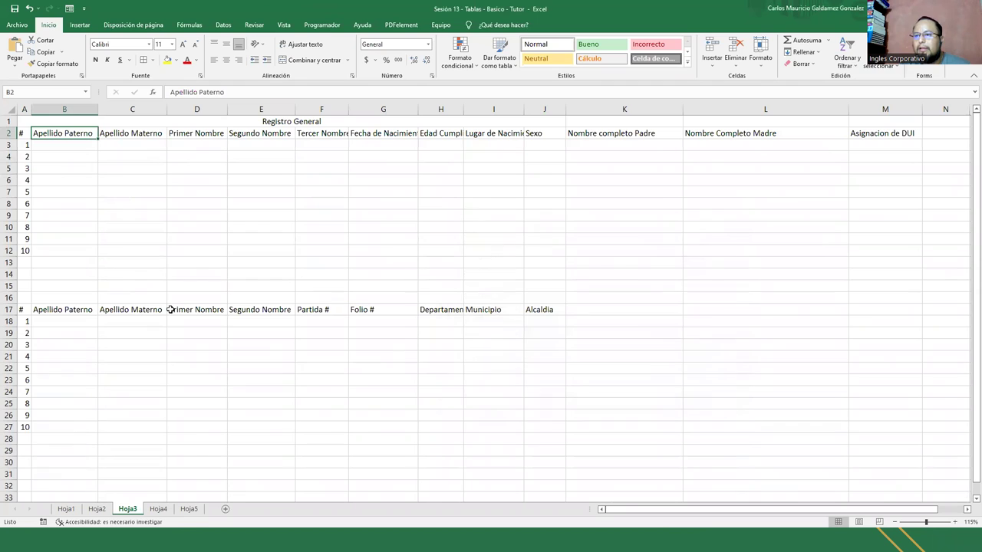
# Open and close a data form on the second list from B17, then go to Hoja4
pyautogui.click(95, 306)
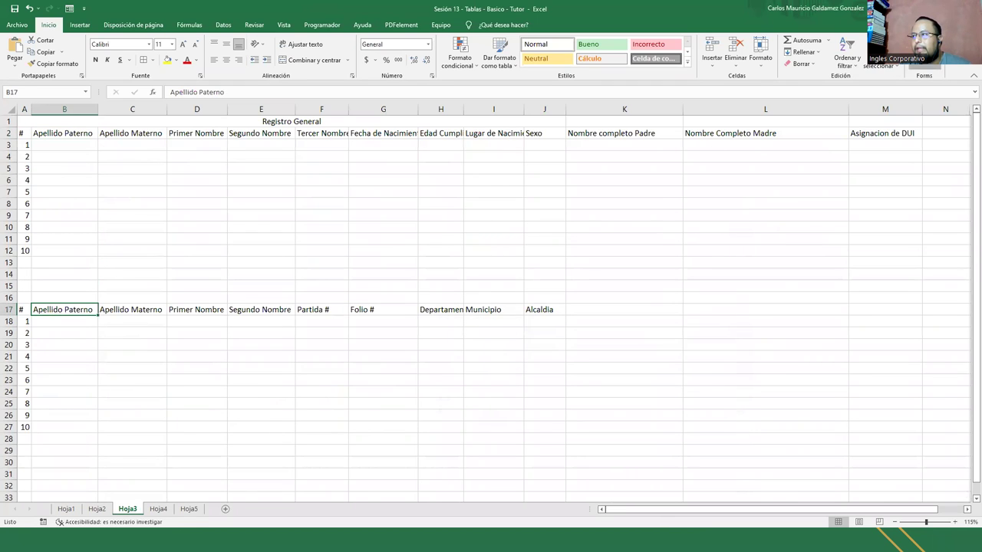
pyautogui.hotkey('alt', '4')
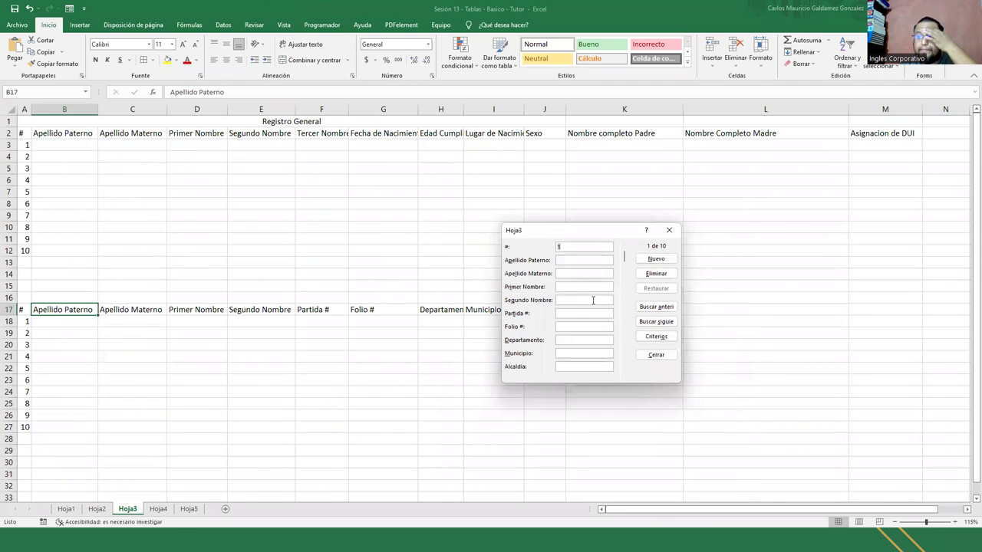
pyautogui.click(669, 230)
pyautogui.click(154, 511)
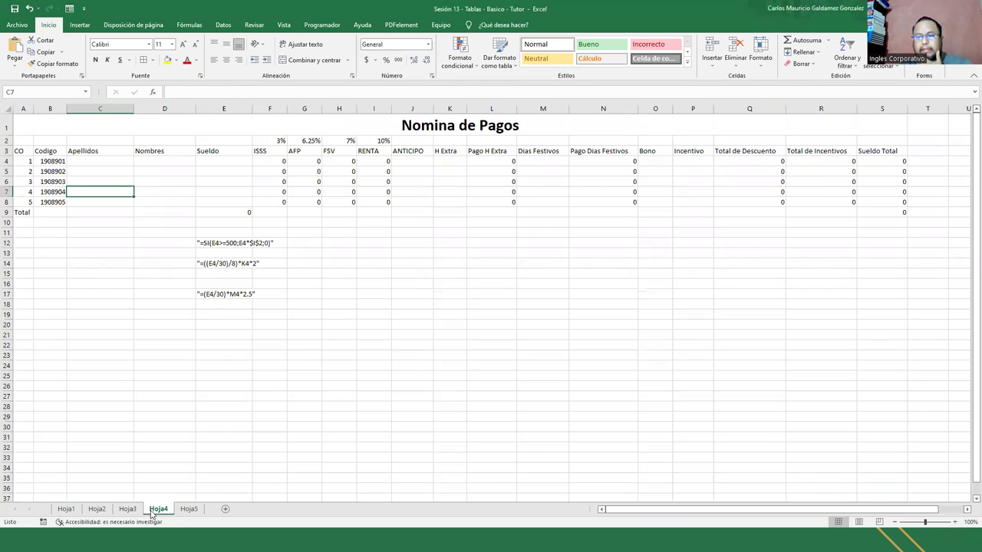
# Open a payroll data form using header row A3:S3 and begin typing the first surname
pyautogui.click(46, 152)
pyautogui.hotkey('alt', '4')
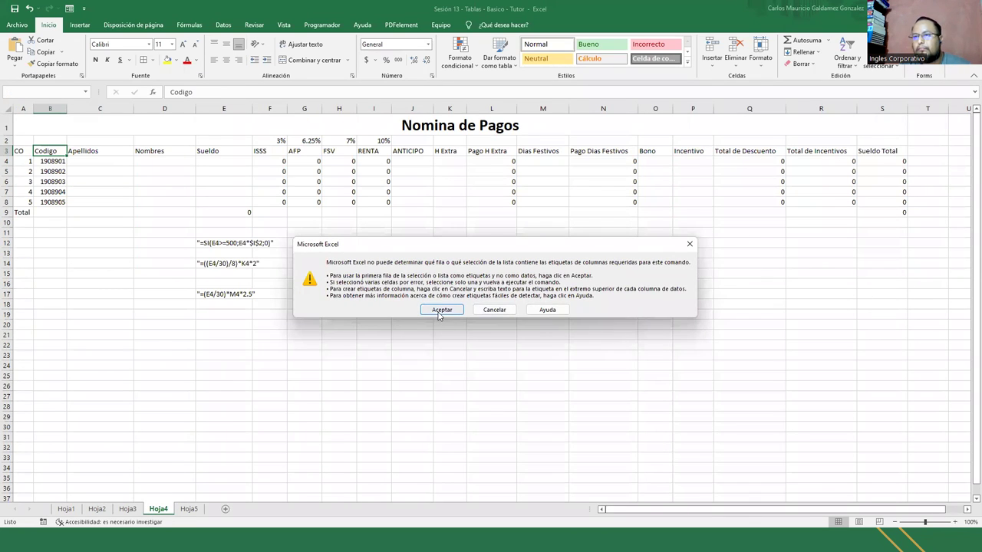
pyautogui.click(440, 313)
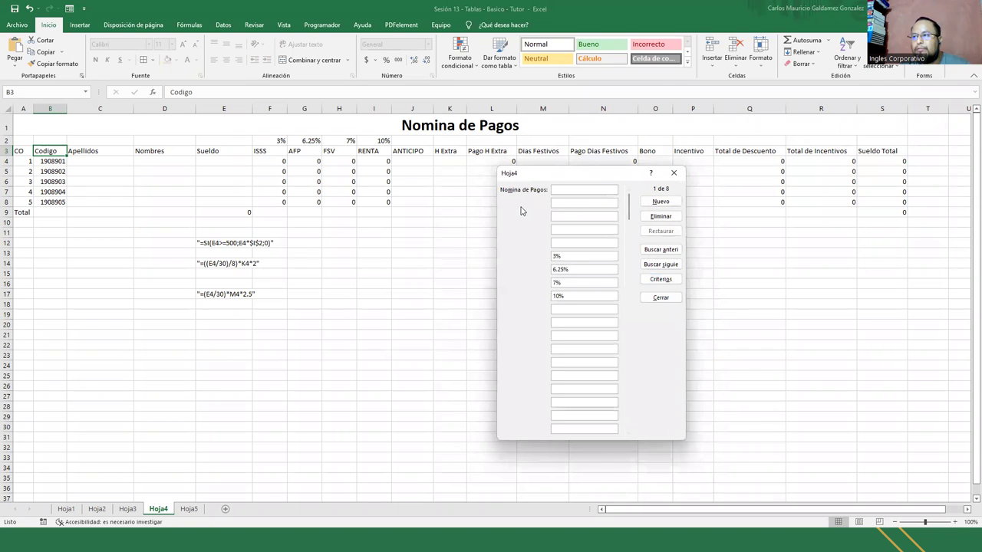
pyautogui.click(673, 172)
pyautogui.moveTo(22, 149); pyautogui.dragTo(887, 150)
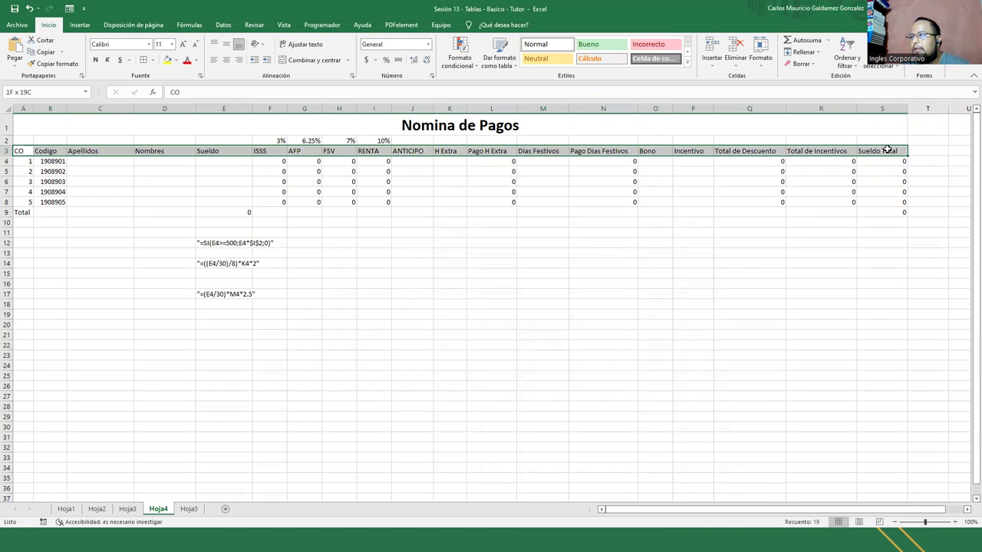
pyautogui.click(69, 8)
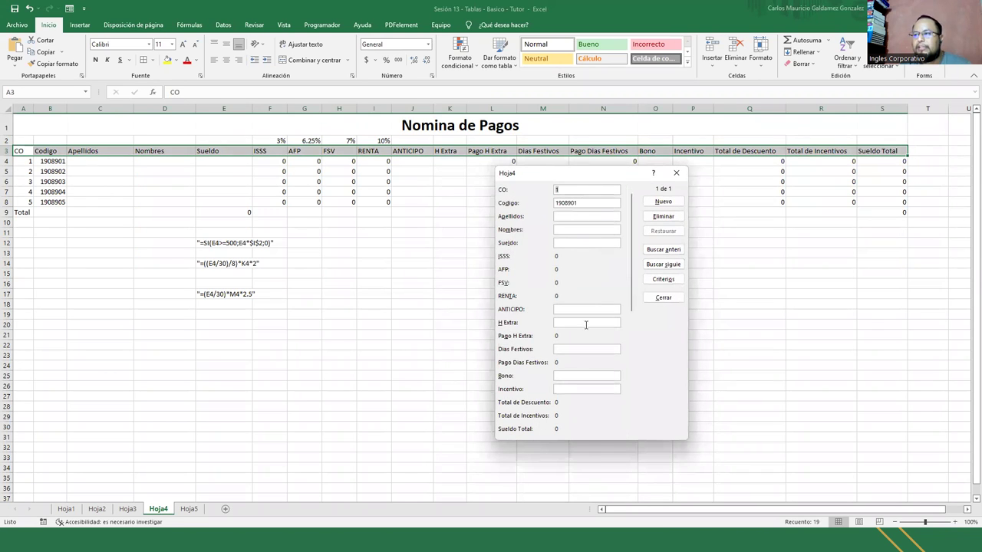
pyautogui.write('Galdamez Gonzalez')
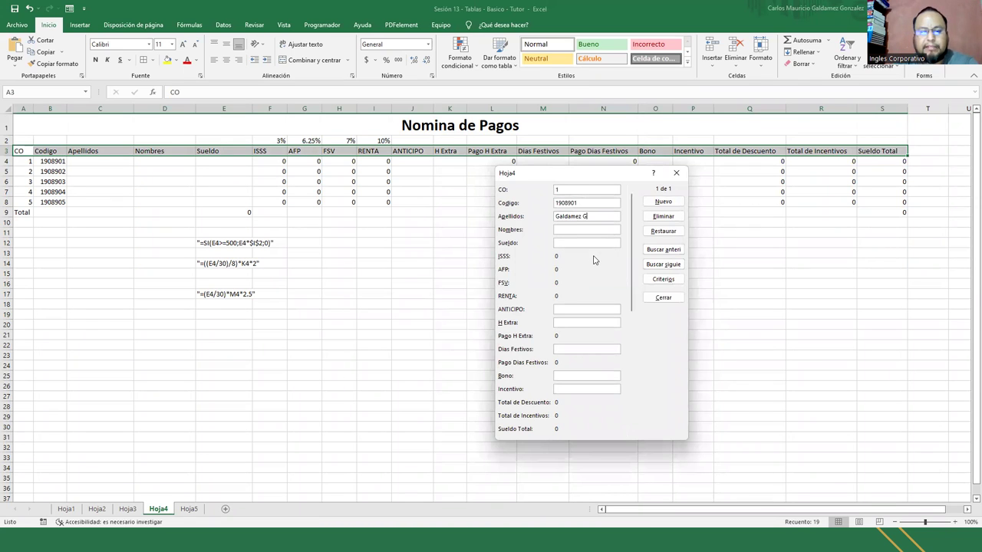
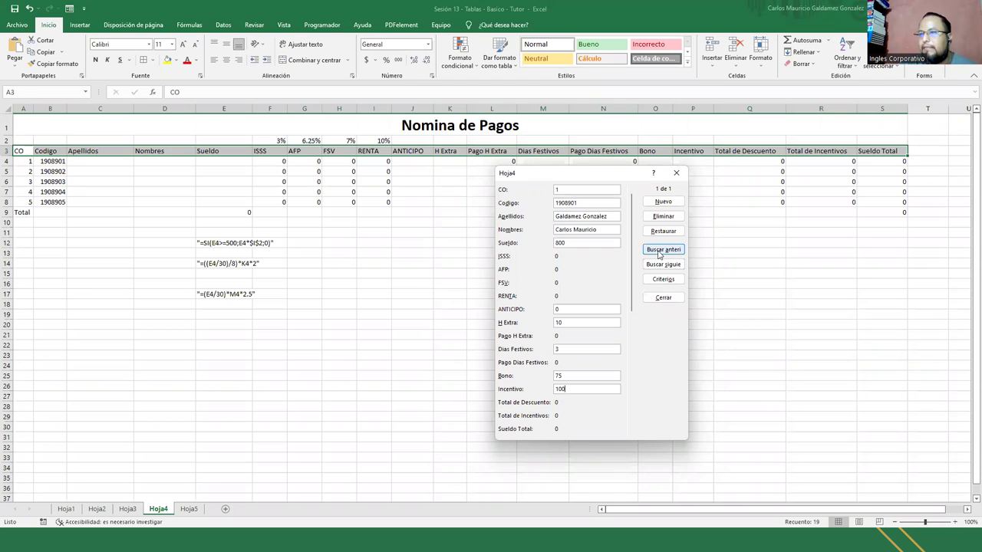
# Add the first employee's record with Sueldo 800 to row 4 and close the data form
pyautogui.press('Return')
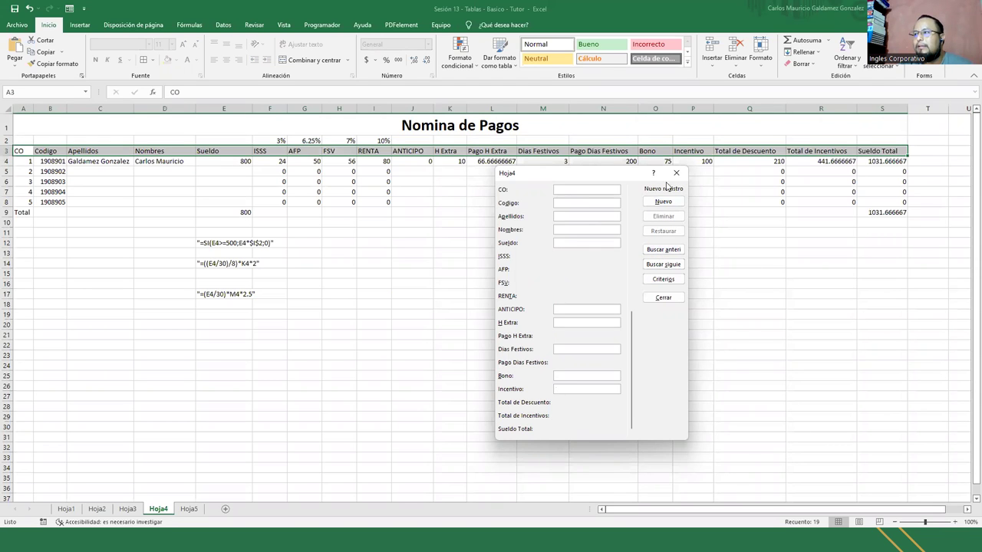
pyautogui.click(676, 172)
pyautogui.moveTo(242, 161); pyautogui.dragTo(511, 161)
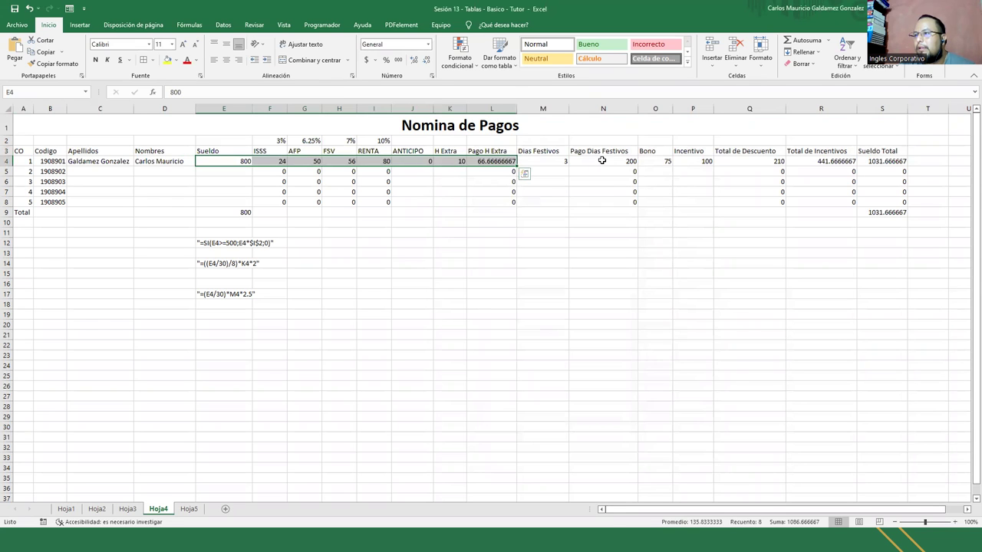
# Apply accounting currency format to the Sueldo through ANTICIPO amounts in E4:J8
pyautogui.click(525, 173)
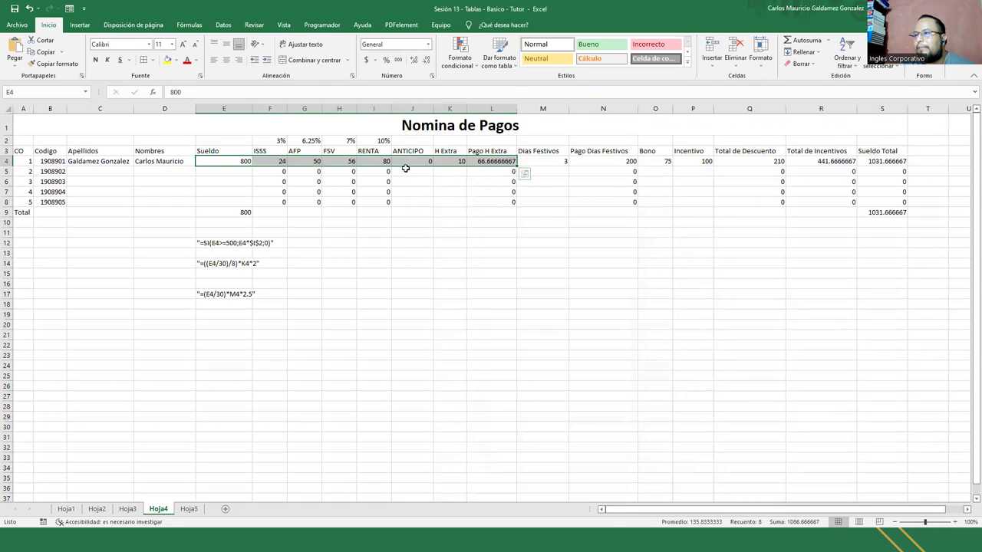
pyautogui.click(231, 166)
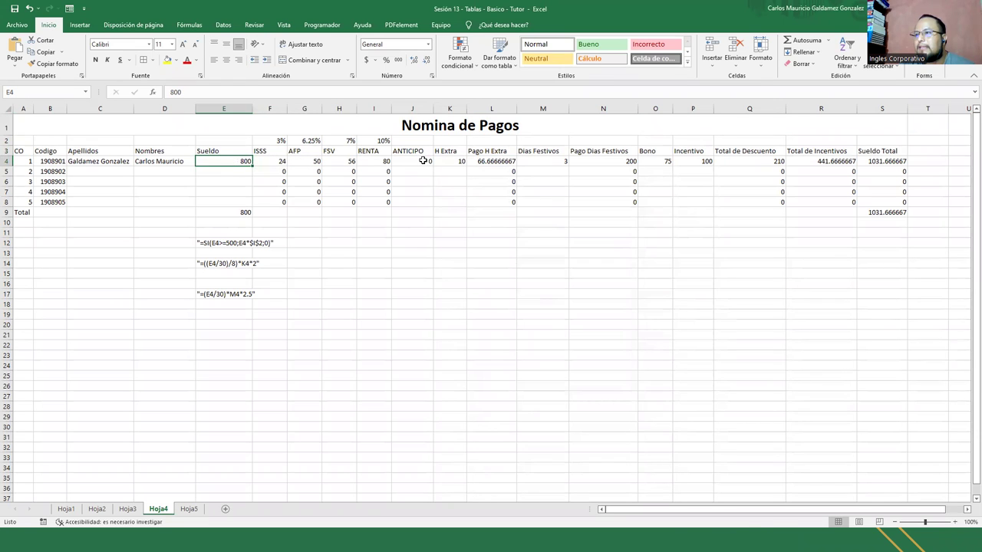
pyautogui.keyDown('shift'); pyautogui.click(423, 160); pyautogui.keyUp('shift')
pyautogui.click(232, 159)
pyautogui.keyDown('shift'); pyautogui.click(418, 161); pyautogui.keyUp('shift')
pyautogui.keyDown('shift'); pyautogui.click(417, 202); pyautogui.keyUp('shift')
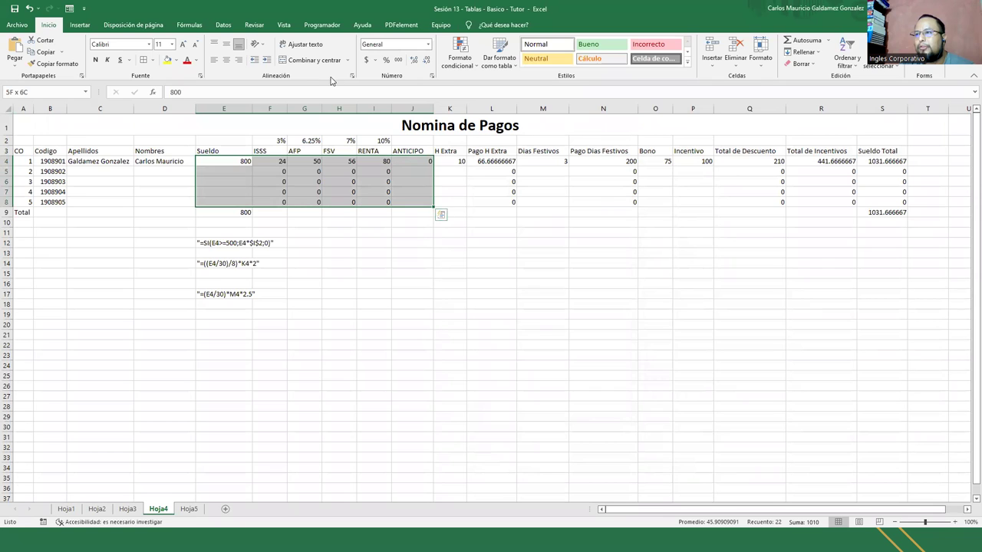
pyautogui.click(367, 60)
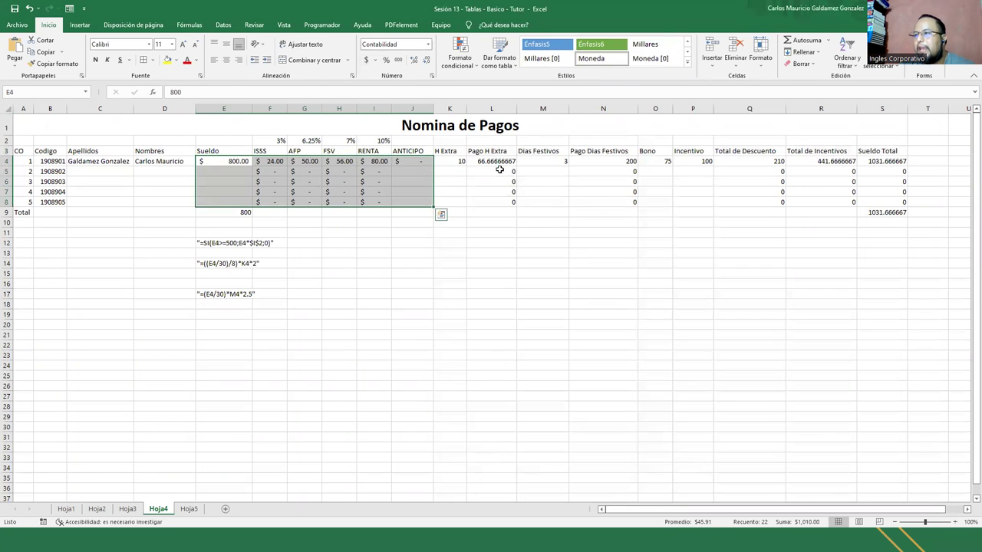
# Format the Pago H Extra, Pago Dias Festivos, and Bono-to-Sueldo Total amounts as accounting currency
pyautogui.moveTo(497, 161); pyautogui.dragTo(494, 202)
pyautogui.moveTo(602, 163); pyautogui.dragTo(607, 198)
pyautogui.click(368, 60)
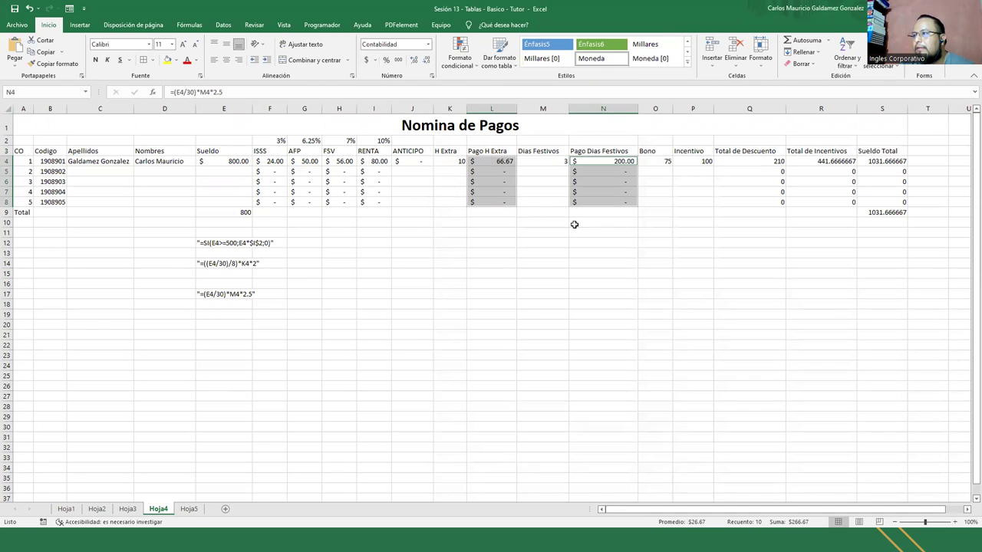
pyautogui.moveTo(661, 160); pyautogui.dragTo(886, 202)
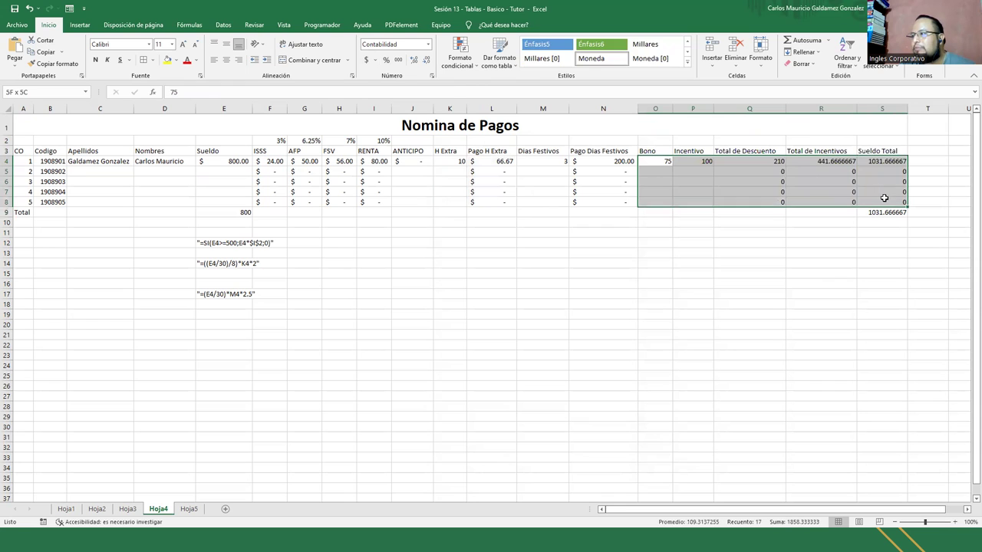
pyautogui.click(366, 60)
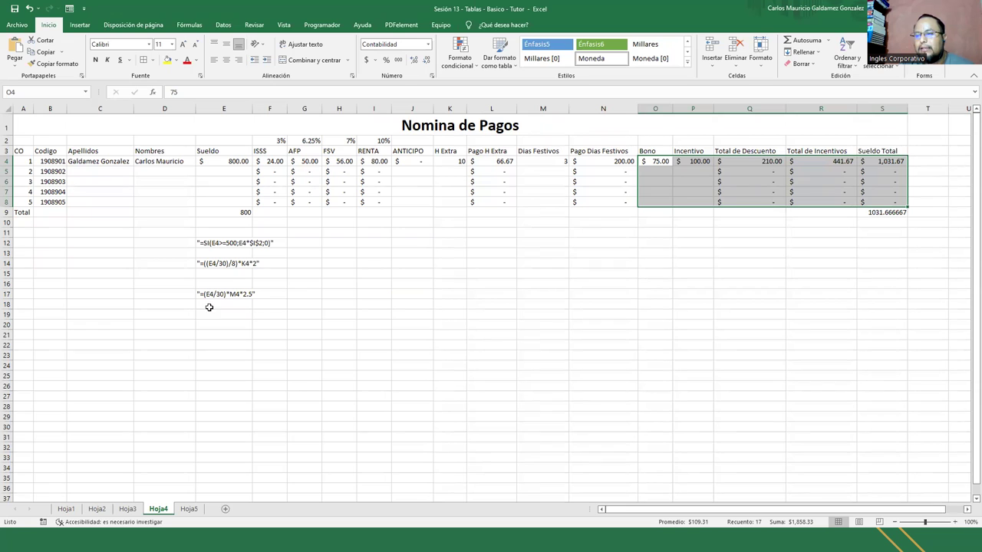
pyautogui.click(442, 203)
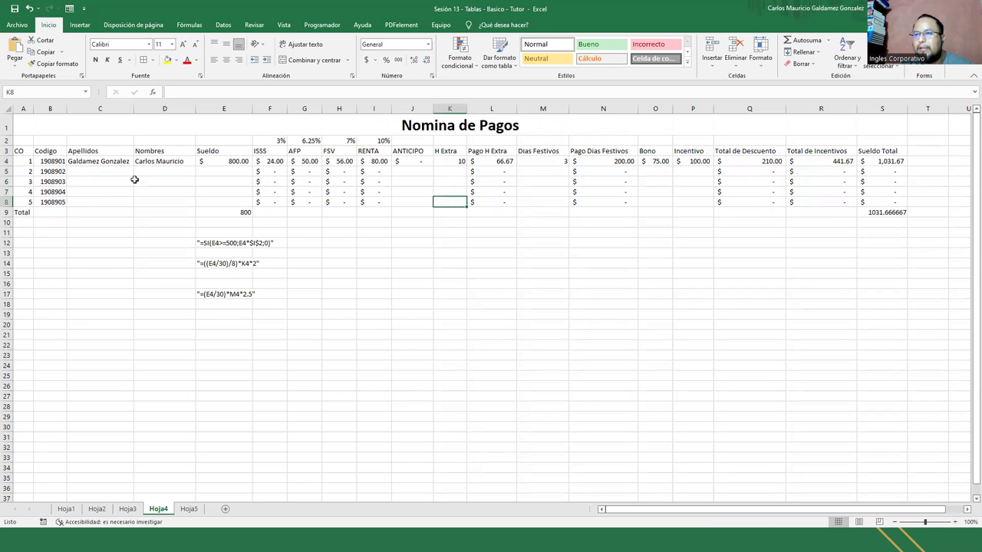
pyautogui.click(77, 161)
pyautogui.click(69, 8)
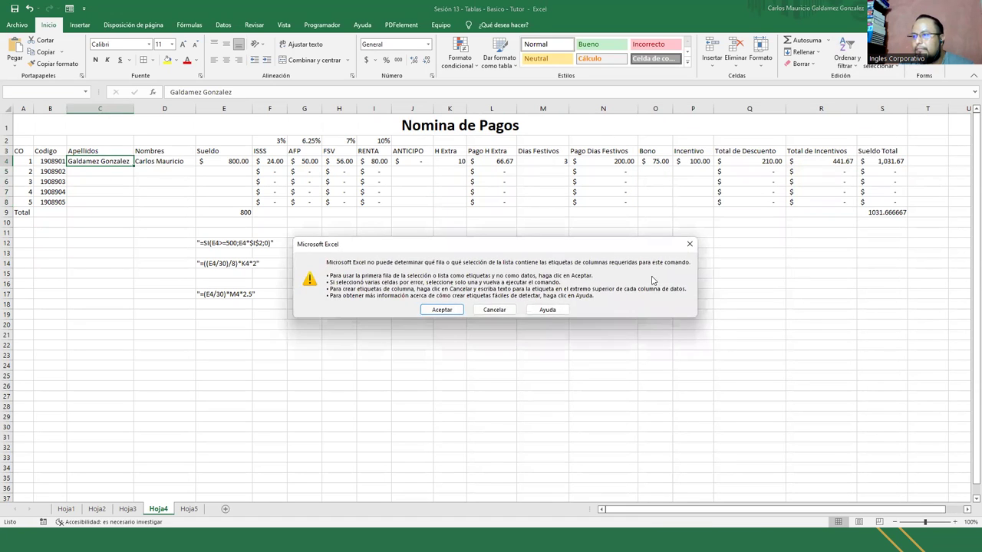
pyautogui.click(441, 311)
pyautogui.press('Escape')
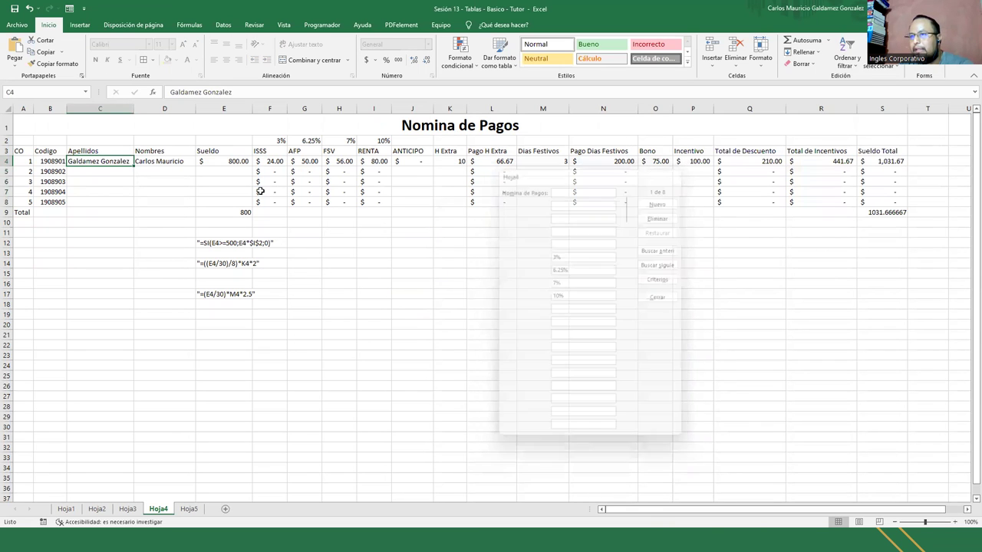
pyautogui.moveTo(19, 151); pyautogui.dragTo(881, 137)
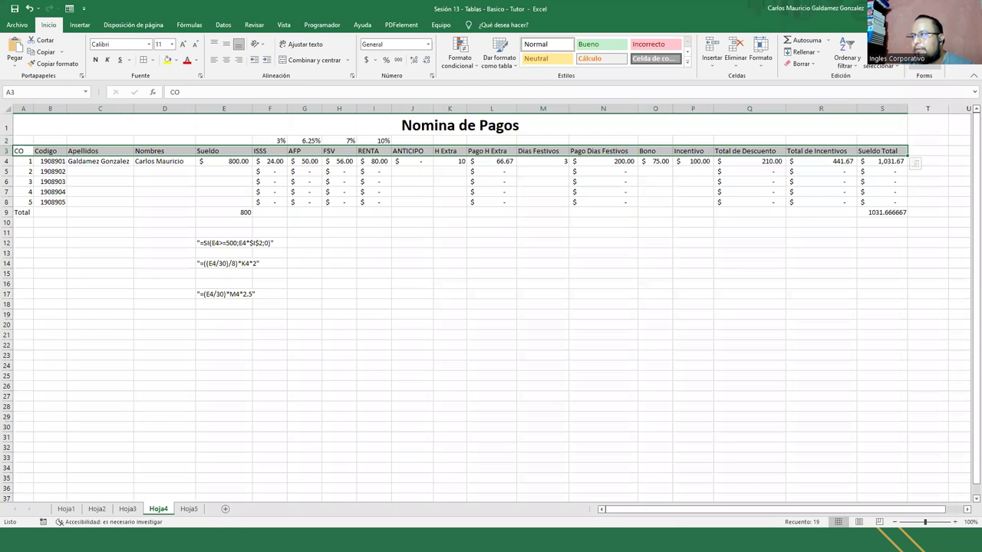
pyautogui.click(921, 48)
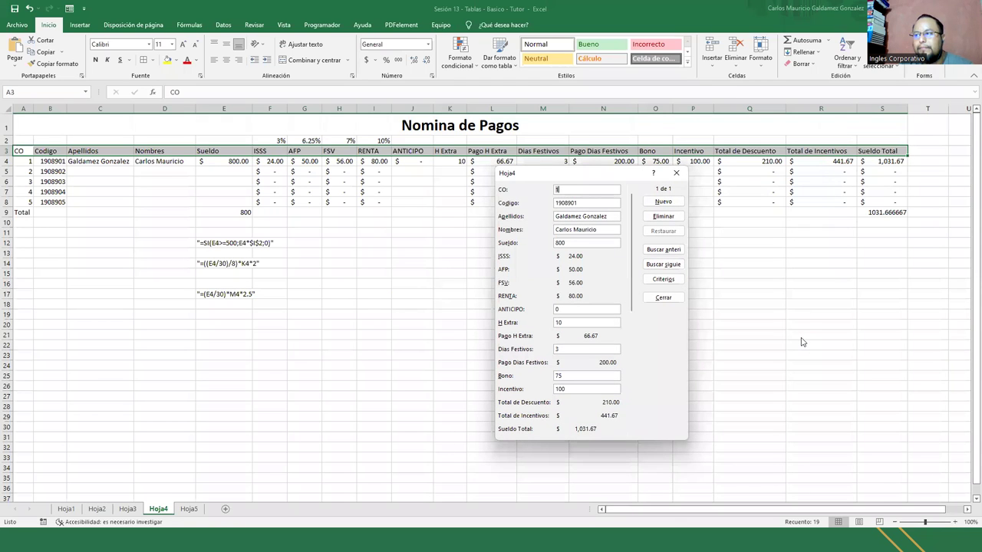
pyautogui.click(672, 266)
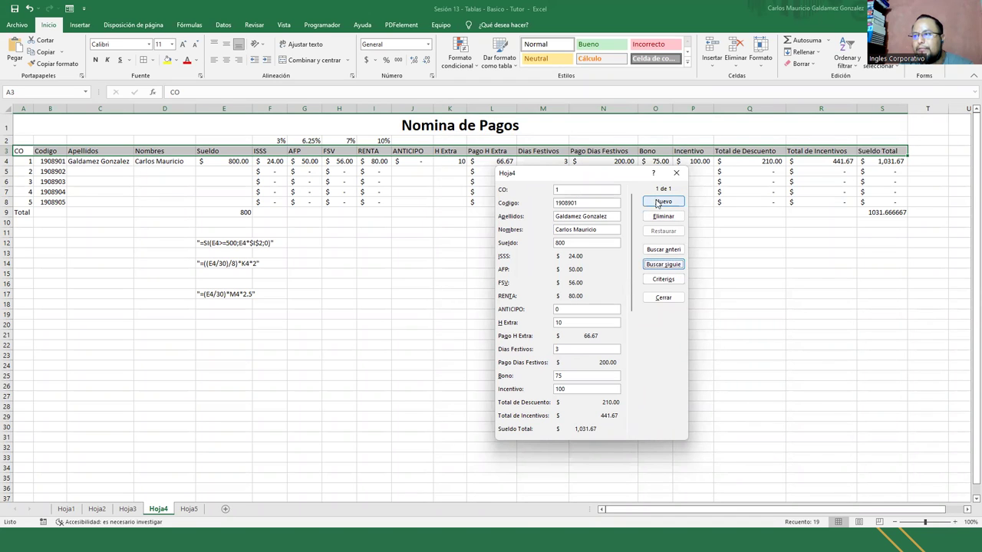
pyautogui.click(630, 350)
pyautogui.click(657, 203)
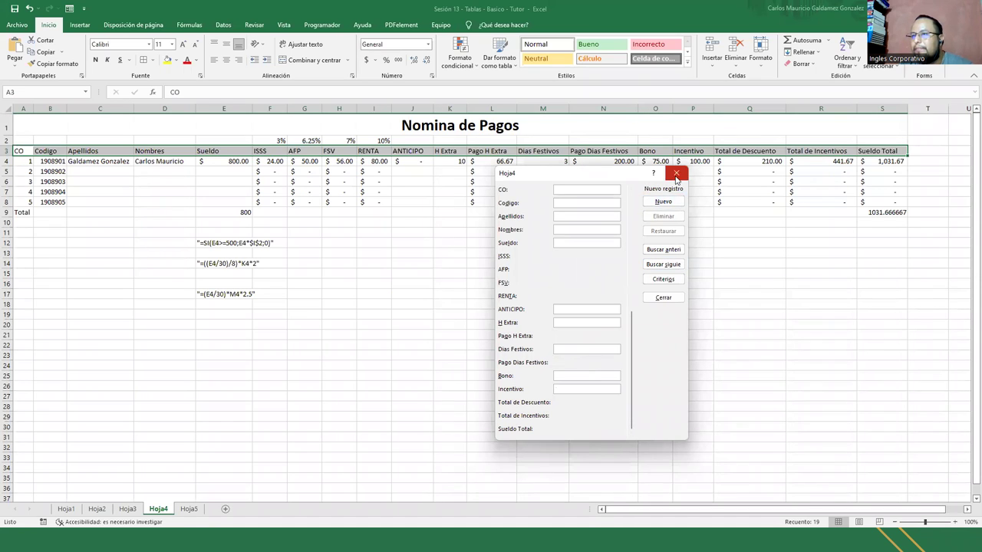
pyautogui.click(677, 173)
pyautogui.moveTo(26, 161); pyautogui.dragTo(904, 157)
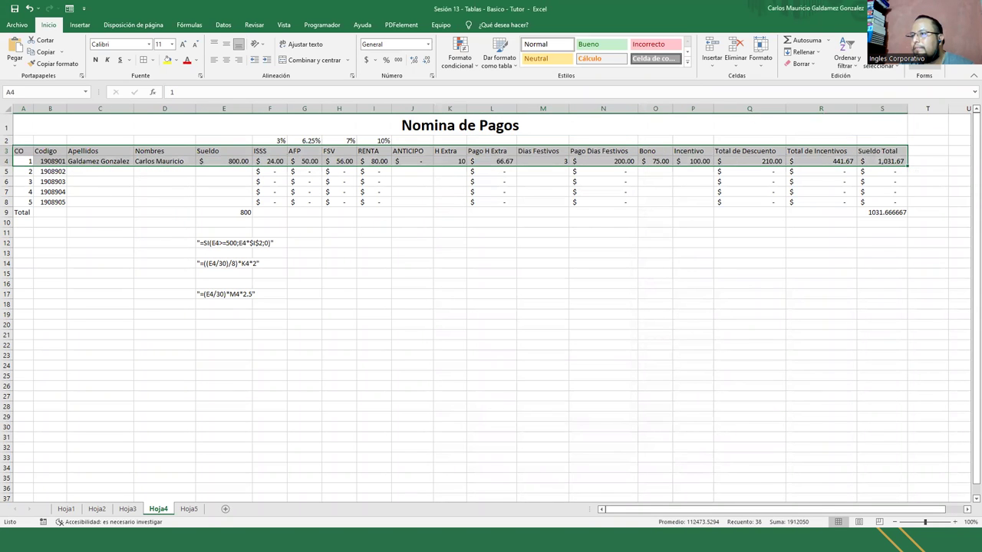
pyautogui.hotkey('alt', '4')
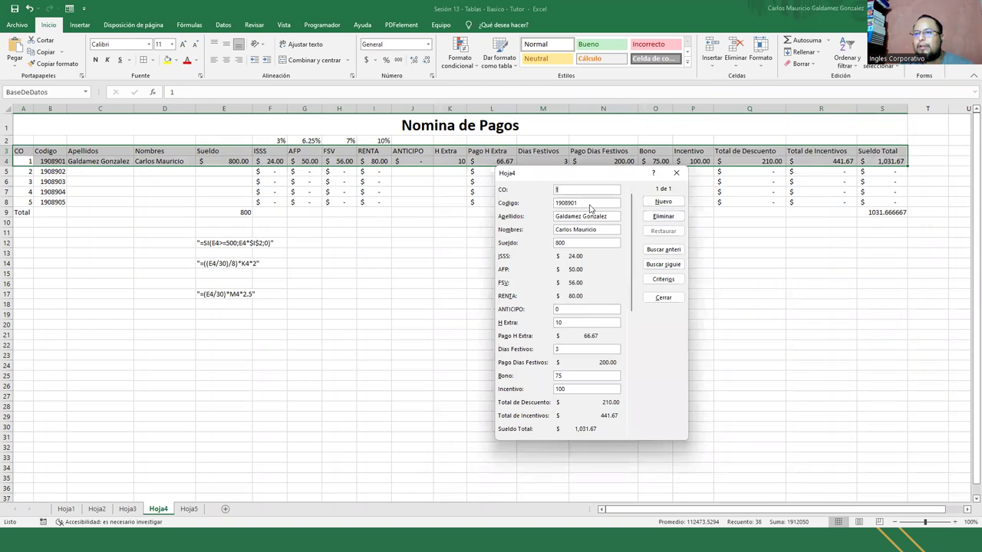
pyautogui.click(673, 175)
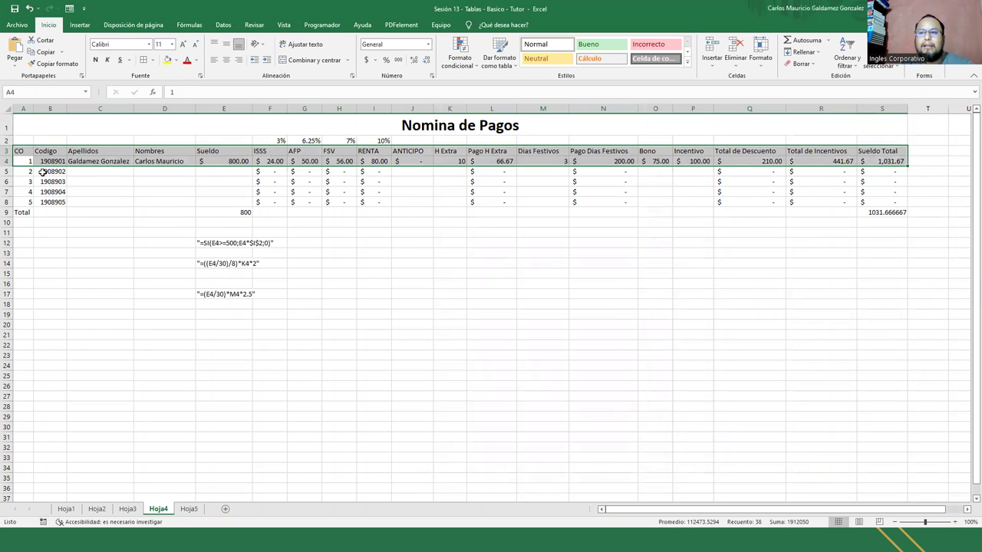
pyautogui.click(112, 173)
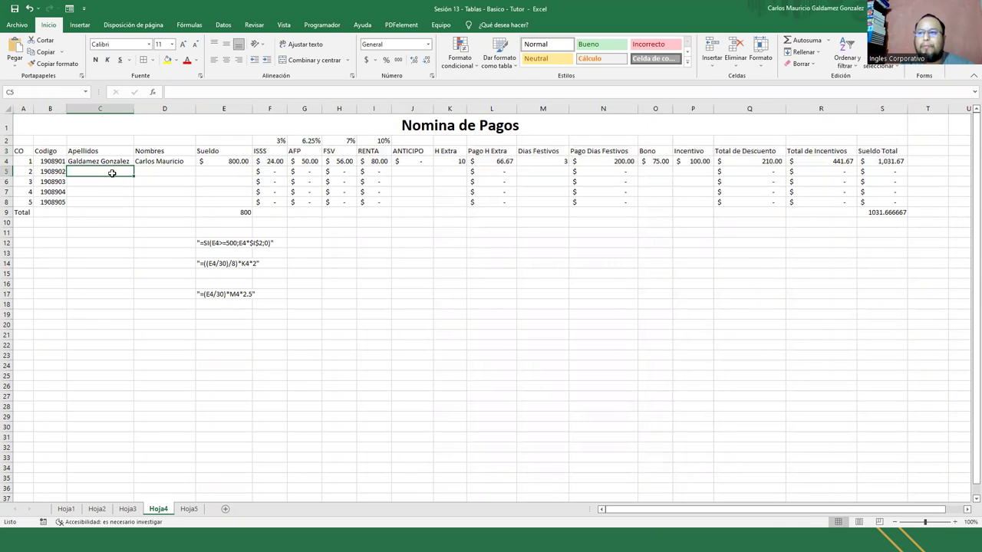
pyautogui.click(50, 171)
pyautogui.click(920, 47)
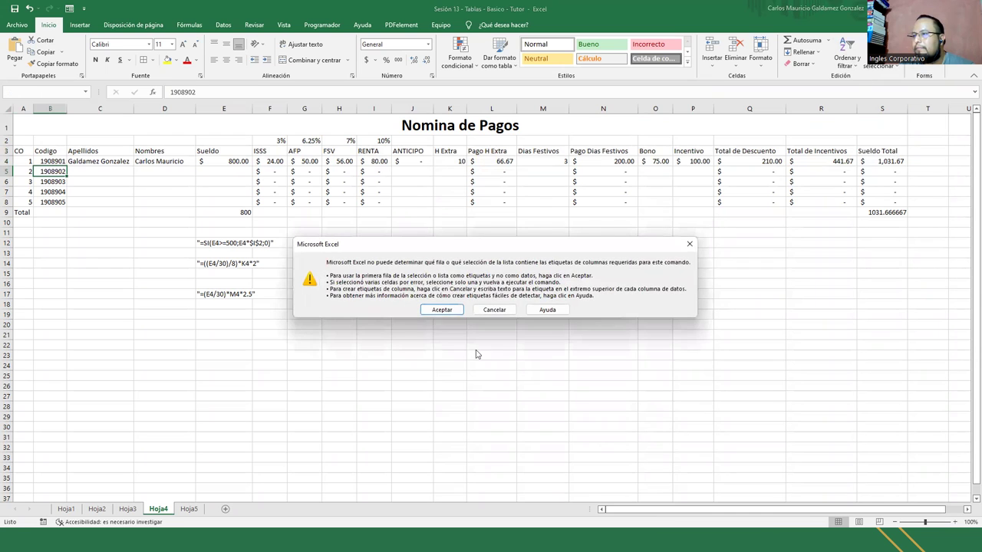
pyautogui.click(433, 313)
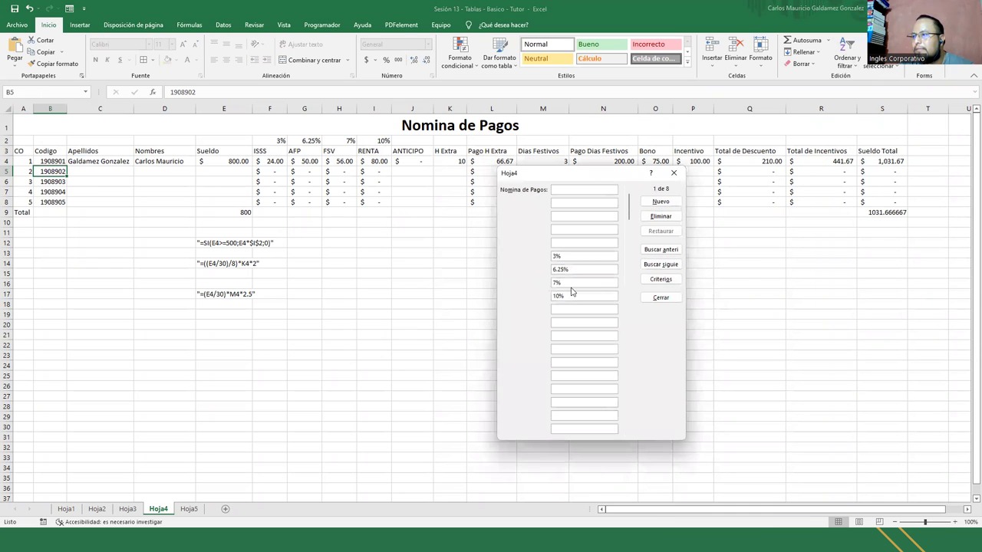
pyautogui.click(674, 173)
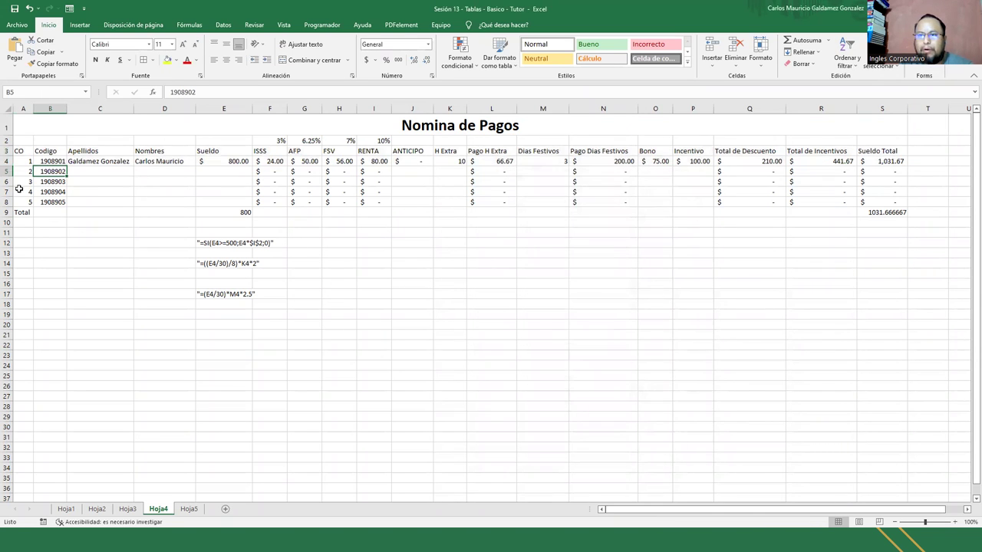
pyautogui.moveTo(20, 172); pyautogui.dragTo(878, 199)
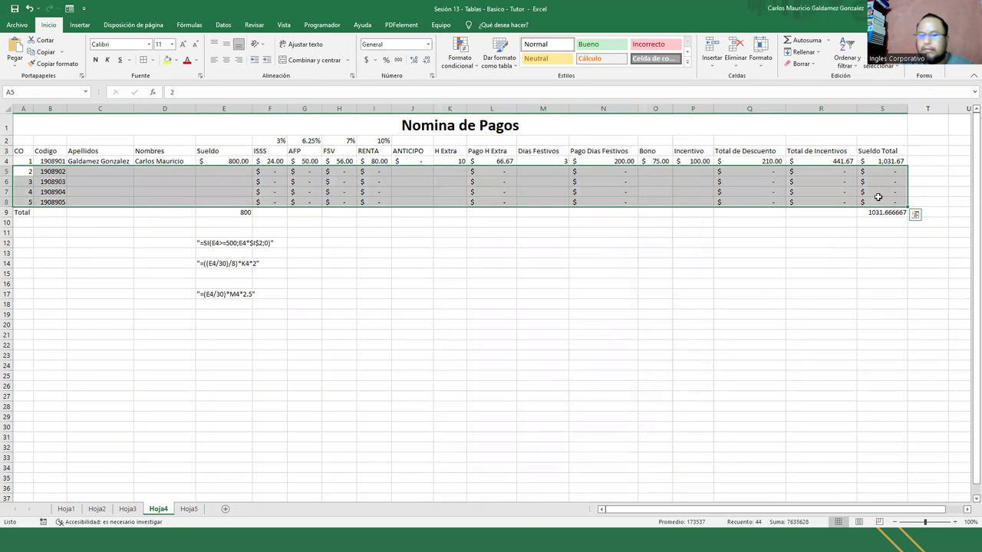
# Clear the placeholder rows 5–8 below the payroll record
pyautogui.press('Delete')
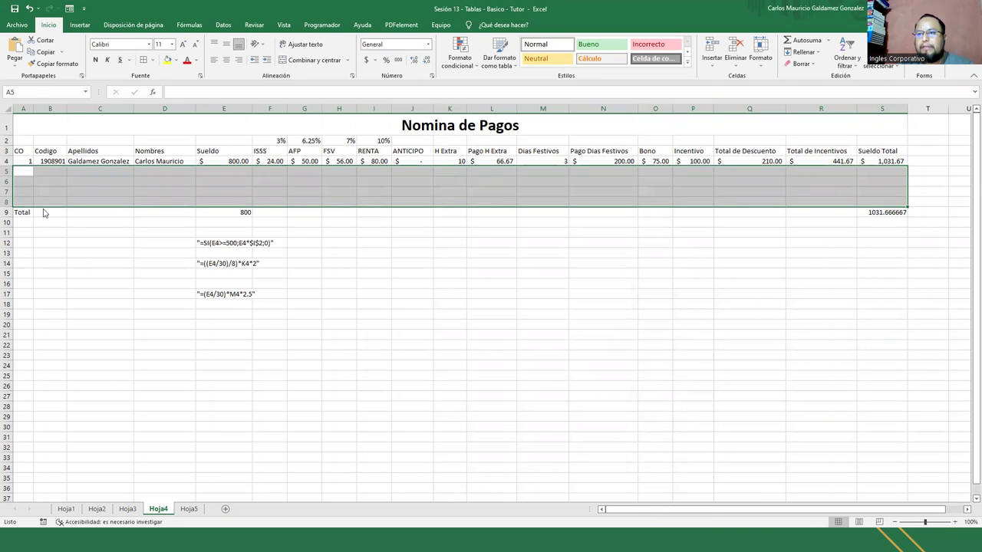
pyautogui.moveTo(20, 206); pyautogui.dragTo(140, 214)
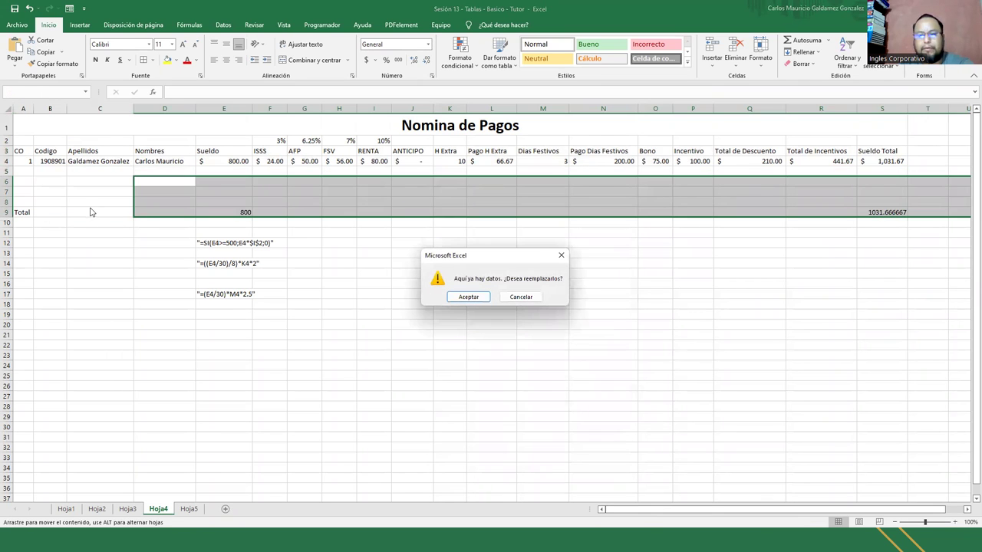
pyautogui.press('Escape')
# Clear the Total row 9 and open the data form for A3:S4
pyautogui.moveTo(20, 211); pyautogui.dragTo(273, 212)
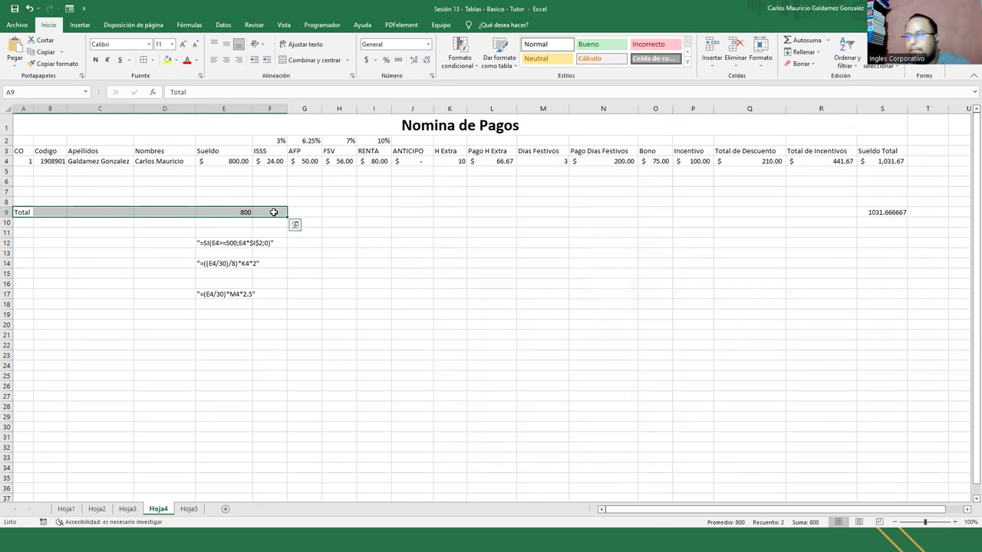
pyautogui.keyDown('shift'); pyautogui.click(894, 212); pyautogui.keyUp('shift')
pyautogui.press('Delete')
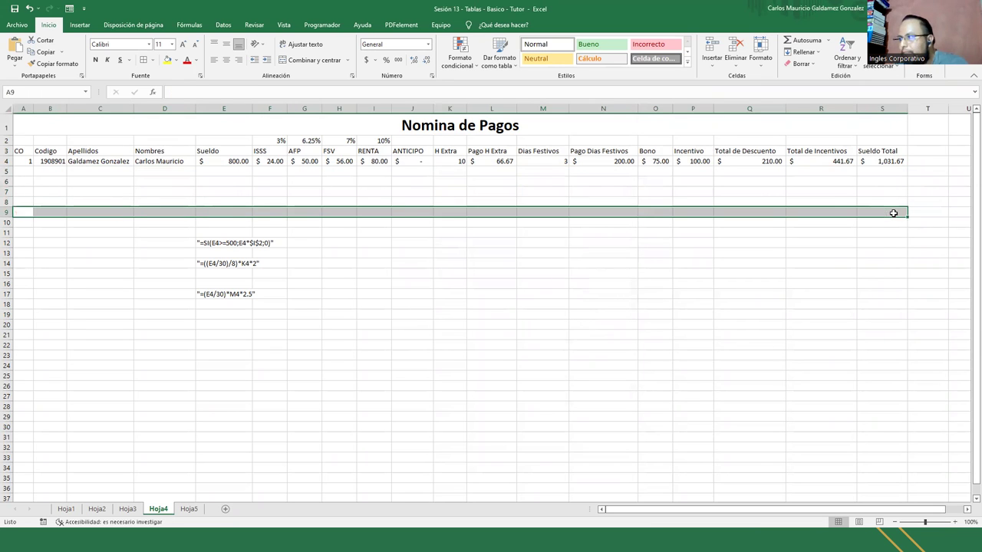
pyautogui.moveTo(21, 160); pyautogui.dragTo(867, 151)
pyautogui.click(921, 48)
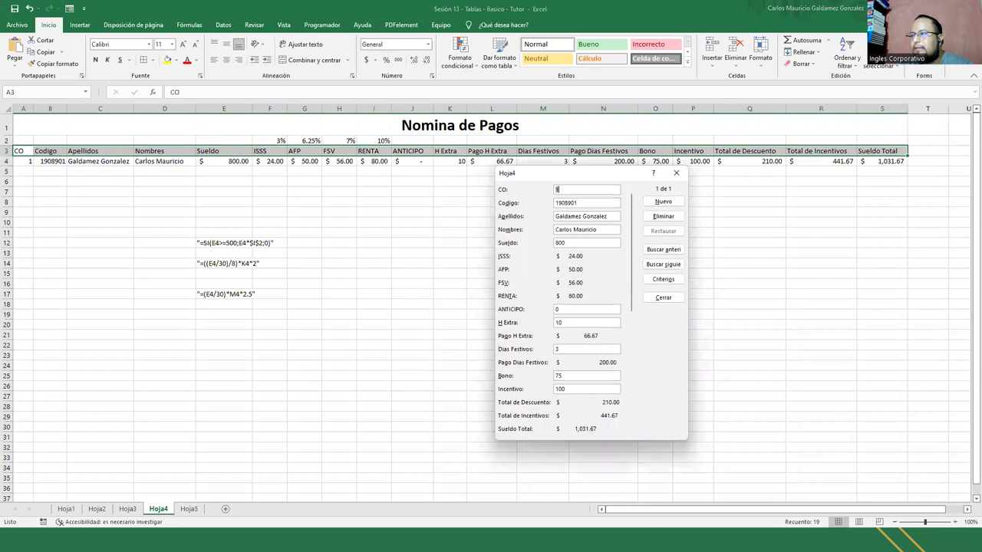
# Start a blank record, close the data form, and check the formula notes in E12 and E14
pyautogui.click(662, 202)
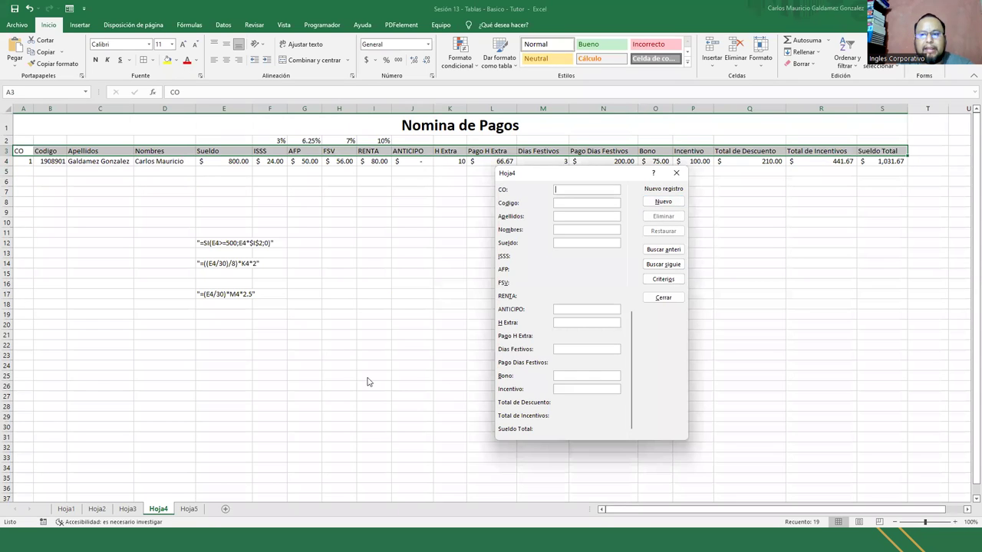
pyautogui.click(685, 176)
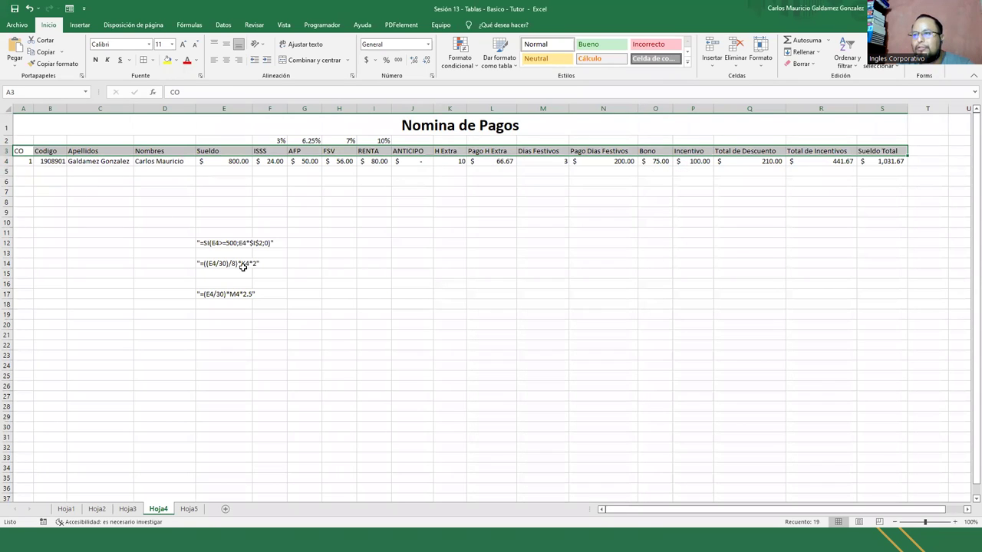
pyautogui.click(198, 243)
pyautogui.click(201, 264)
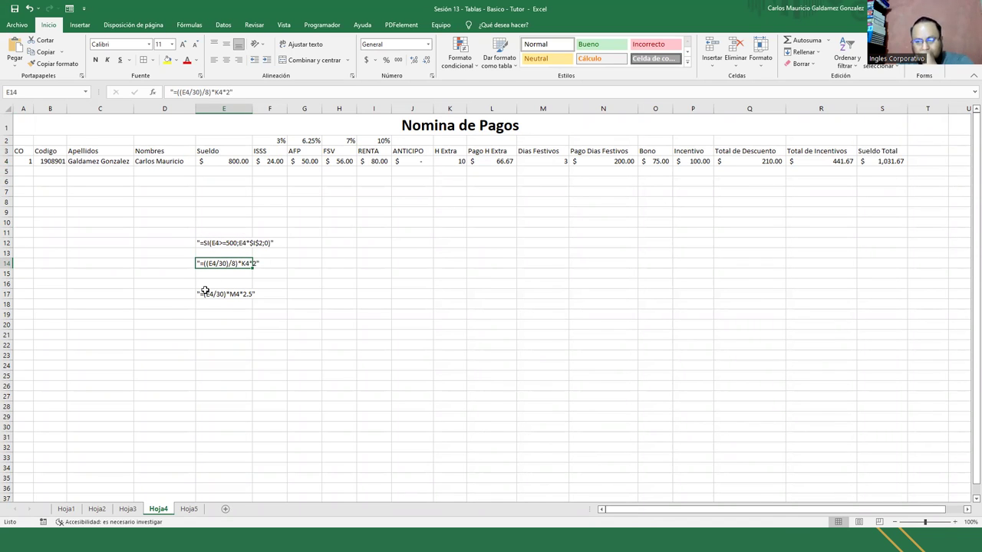
# Review the F4–J4 formulas, including RENTA =SI(E4>=500;E4*$I$2;0) in I4, then select A3:S4
pyautogui.click(274, 164)
pyautogui.click(305, 161)
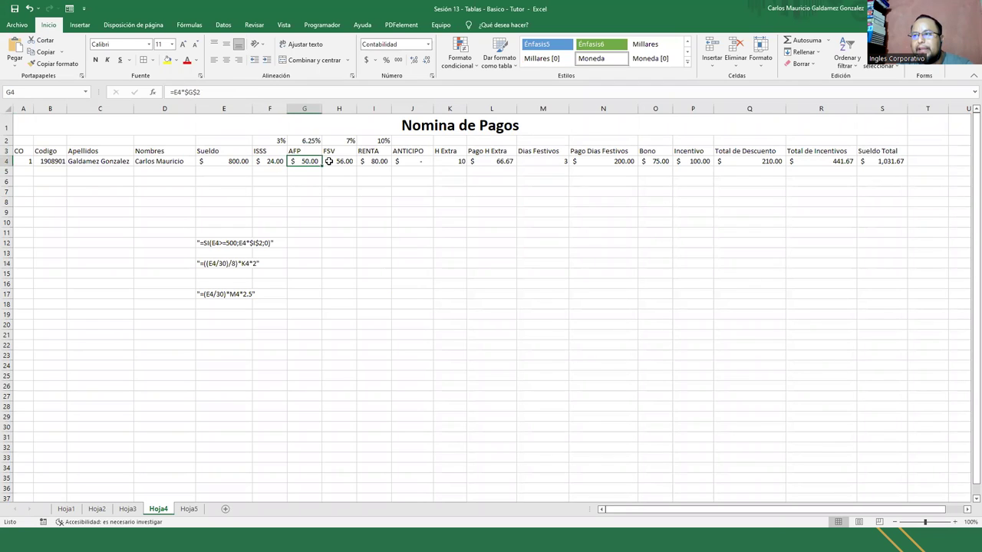
pyautogui.click(342, 161)
pyautogui.click(382, 162)
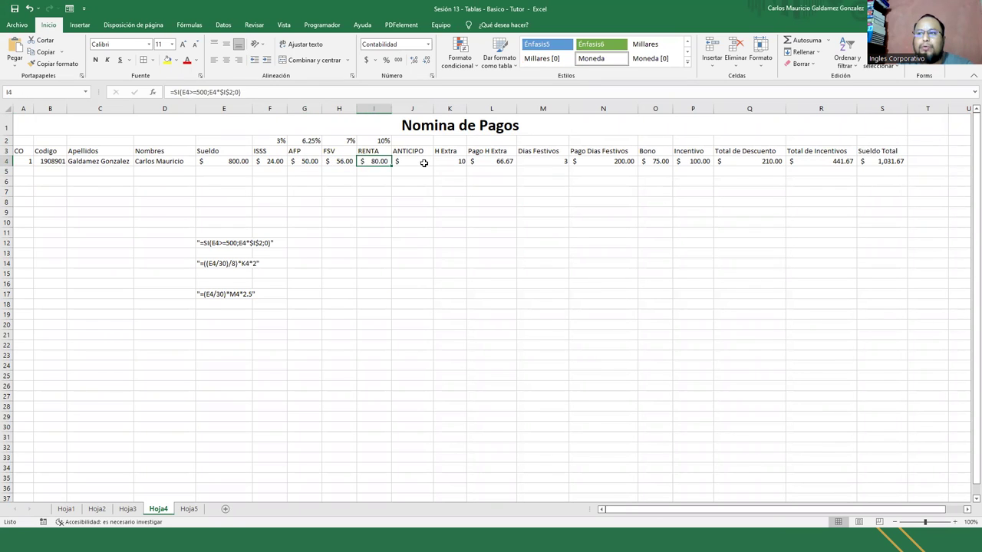
pyautogui.click(424, 164)
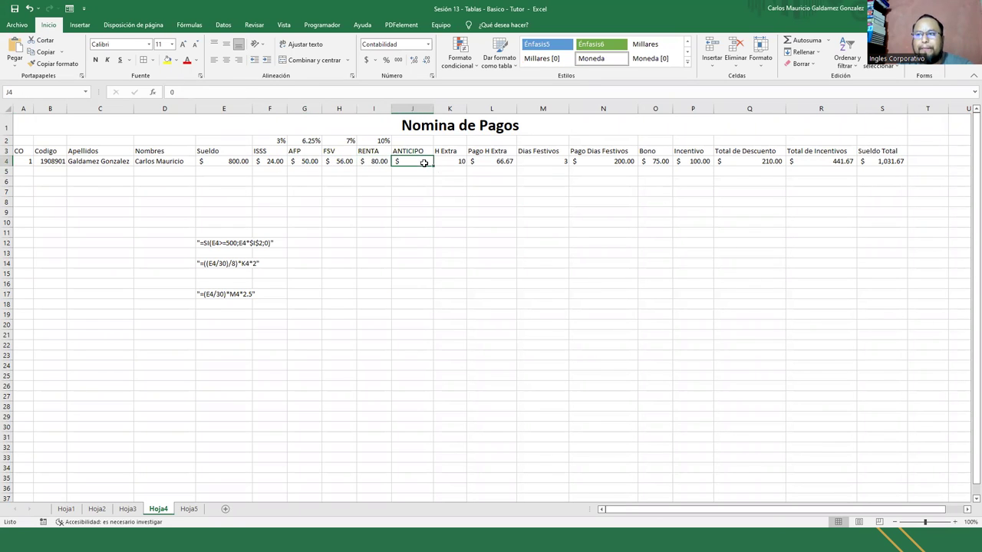
pyautogui.click(377, 163)
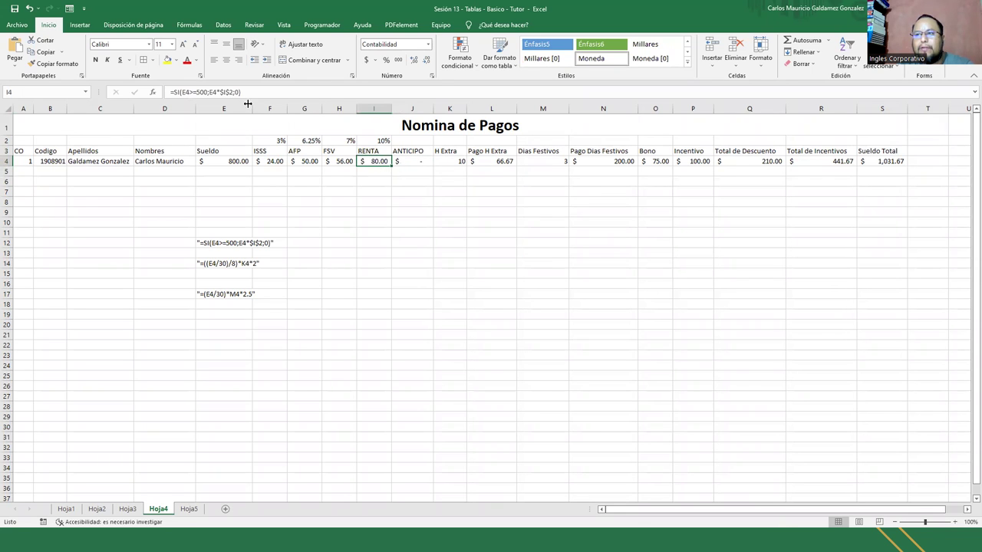
pyautogui.press('F2')
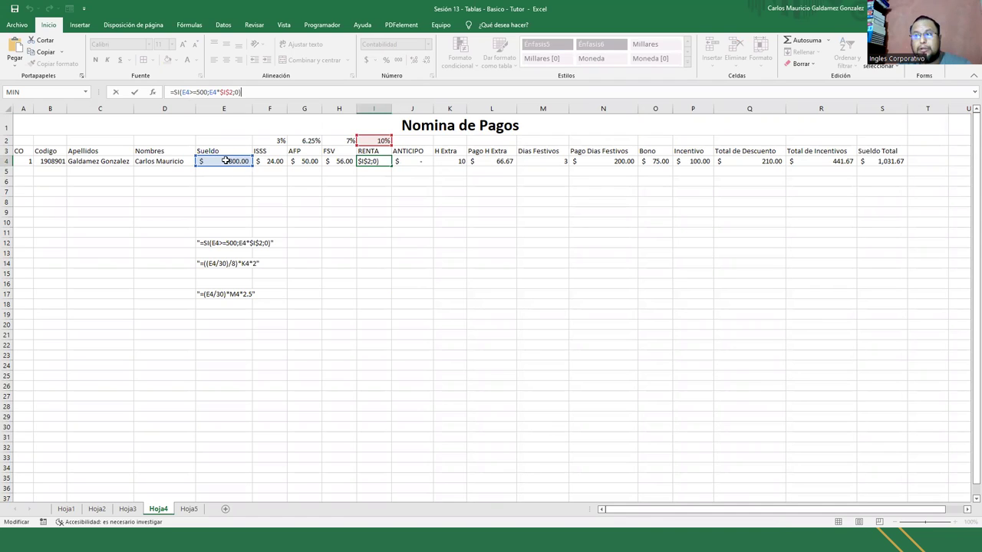
pyautogui.click(198, 94)
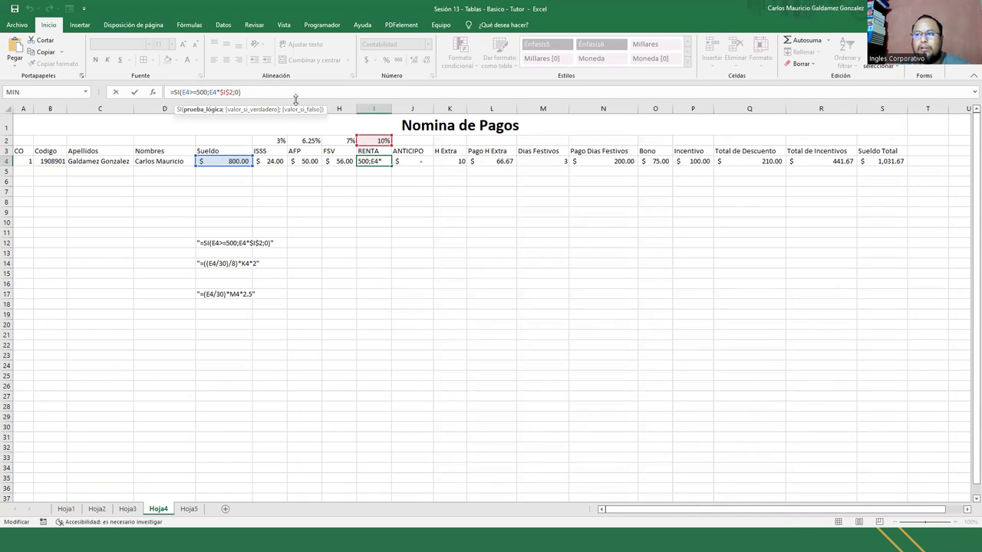
pyautogui.click(238, 92)
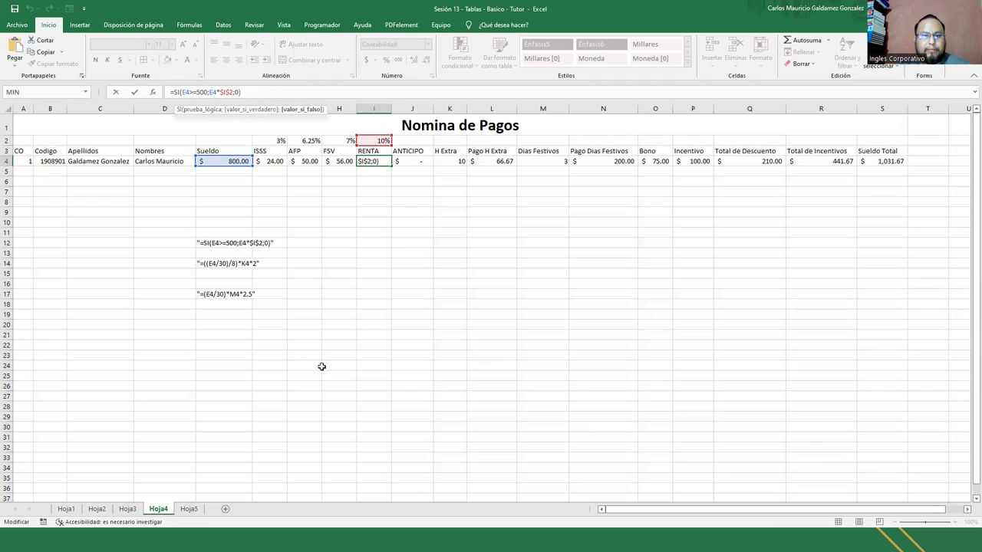
pyautogui.press('Escape')
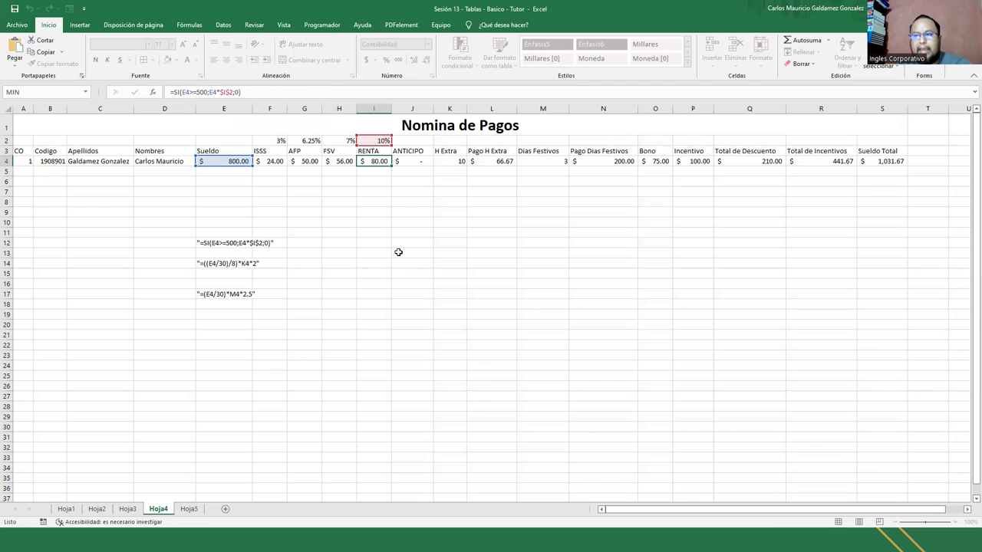
pyautogui.moveTo(24, 150); pyautogui.dragTo(882, 161)
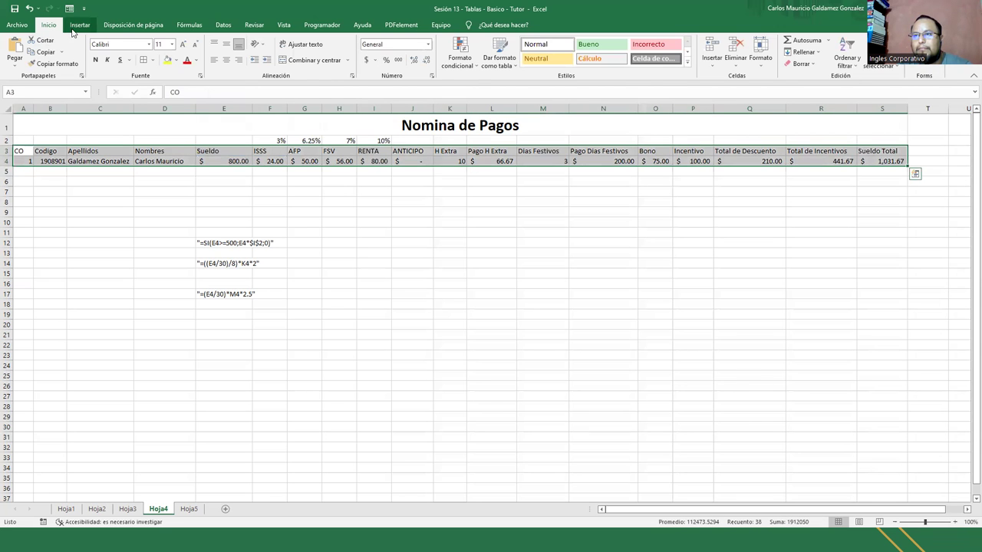
# Convert the selected payroll range into a table with headers
pyautogui.click(73, 31)
pyautogui.click(96, 53)
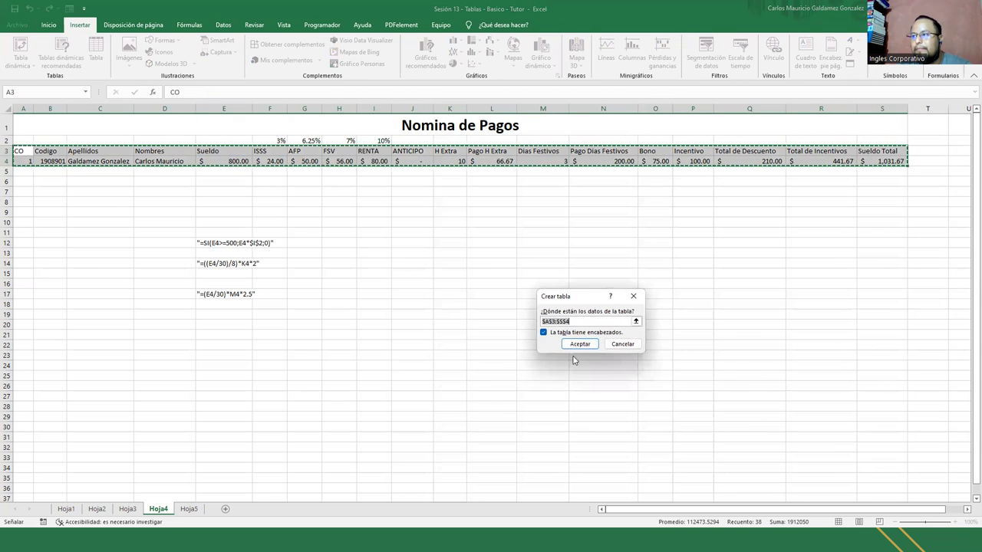
pyautogui.click(579, 345)
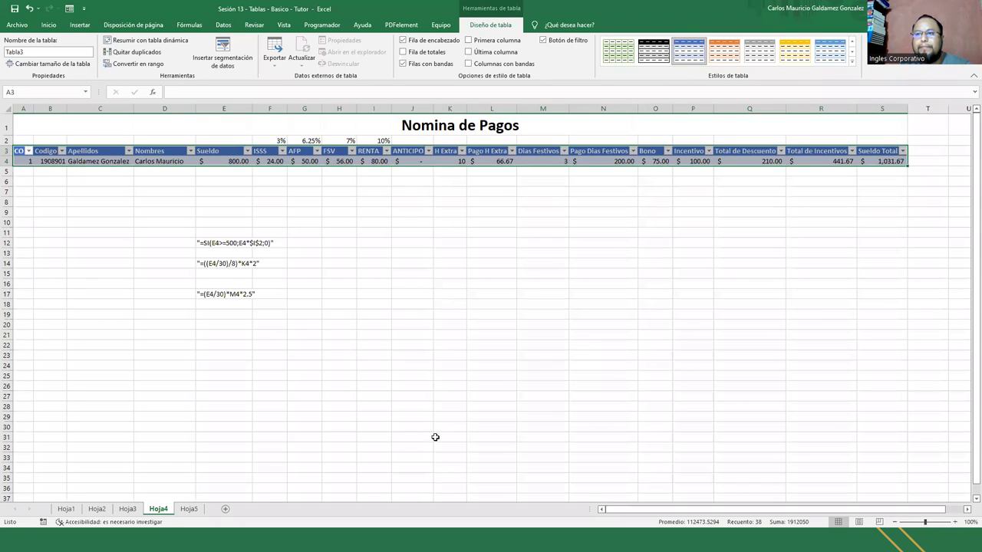
pyautogui.click(409, 204)
# Rewrite the ISSS formula in F4 as =E4*$F$2
pyautogui.click(231, 161)
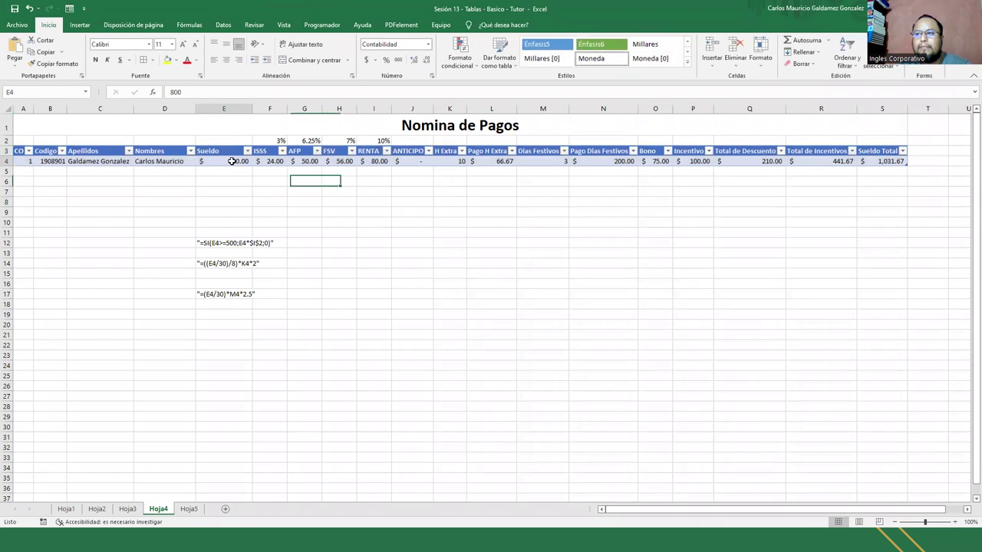
pyautogui.click(265, 161)
pyautogui.write('=E4*$F$2')
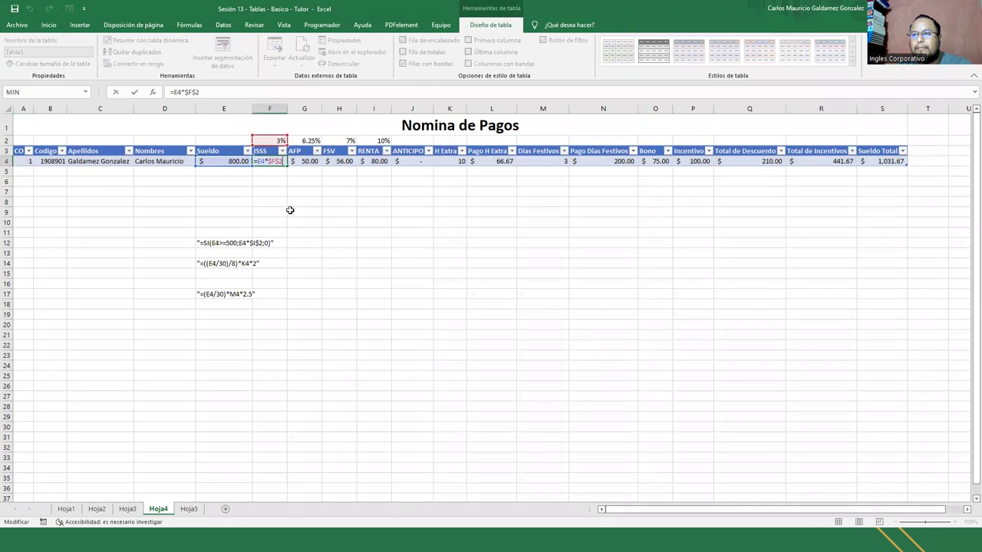
pyautogui.hotkey('ctrl', 'Return')
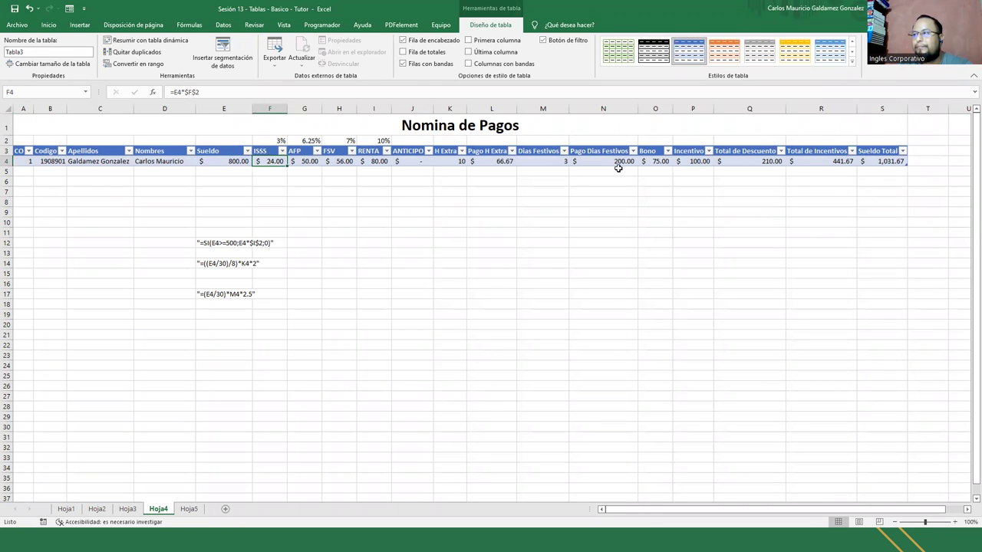
# Open and close the data form for the table, then switch to Hoja5
pyautogui.click(49, 24)
pyautogui.click(923, 46)
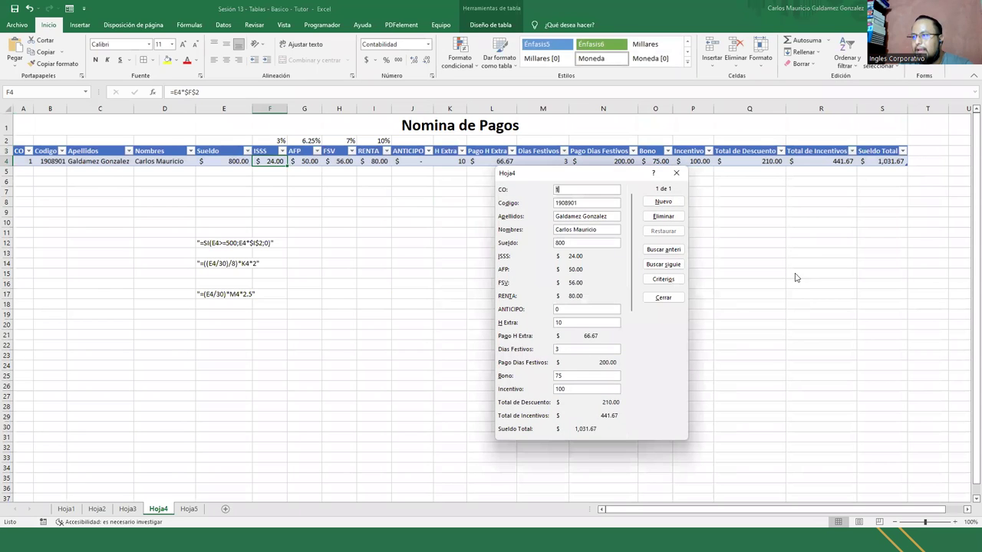
pyautogui.press('Escape')
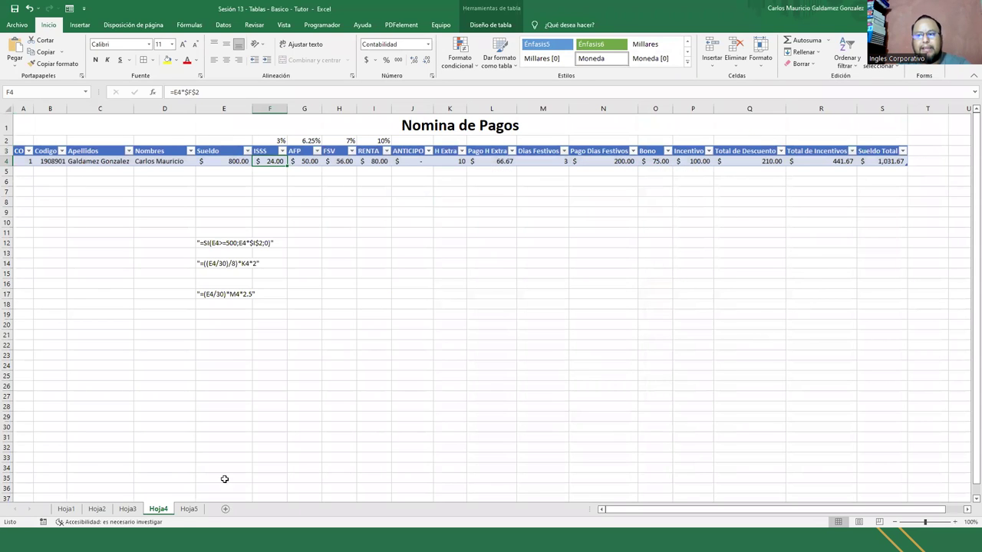
pyautogui.click(189, 509)
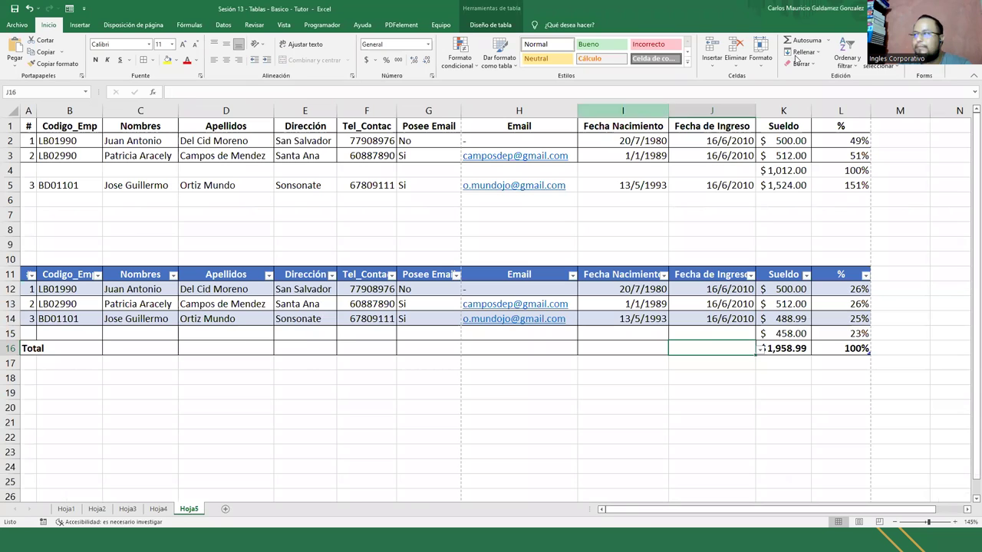
# Add new sheet Hoja6, return to Hoja5, and select the A1:L1 header row
pyautogui.click(225, 509)
pyautogui.click(191, 511)
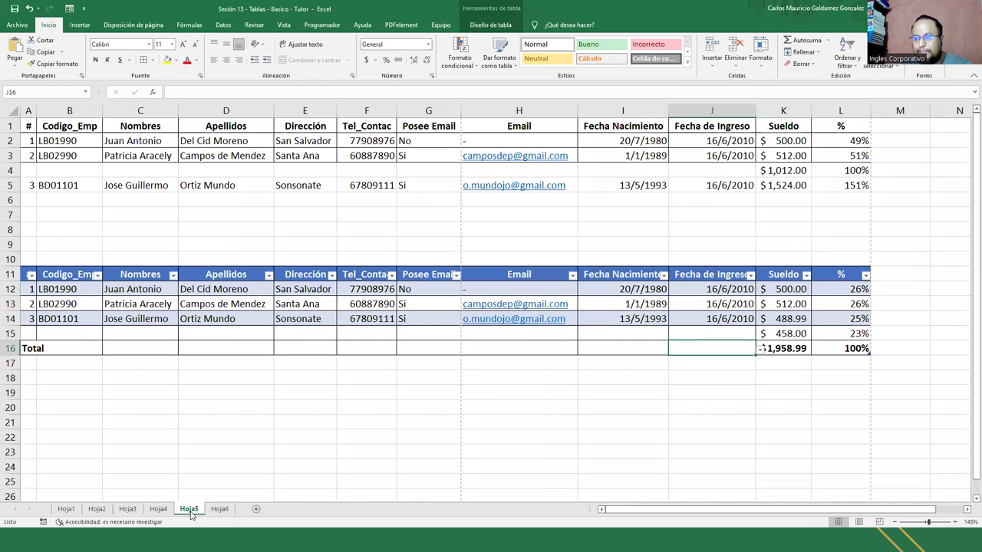
pyautogui.click(23, 126)
pyautogui.moveTo(73, 128); pyautogui.dragTo(398, 126)
pyautogui.moveTo(778, 126); pyautogui.dragTo(843, 126)
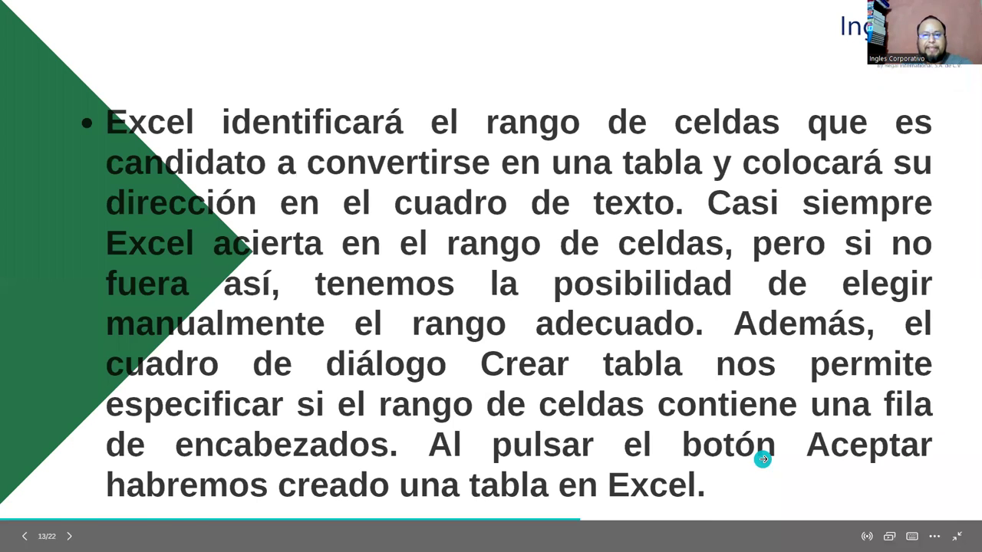
# Advance two slides to 'Beneficios de las tablas en Excel'
pyautogui.press('Right')
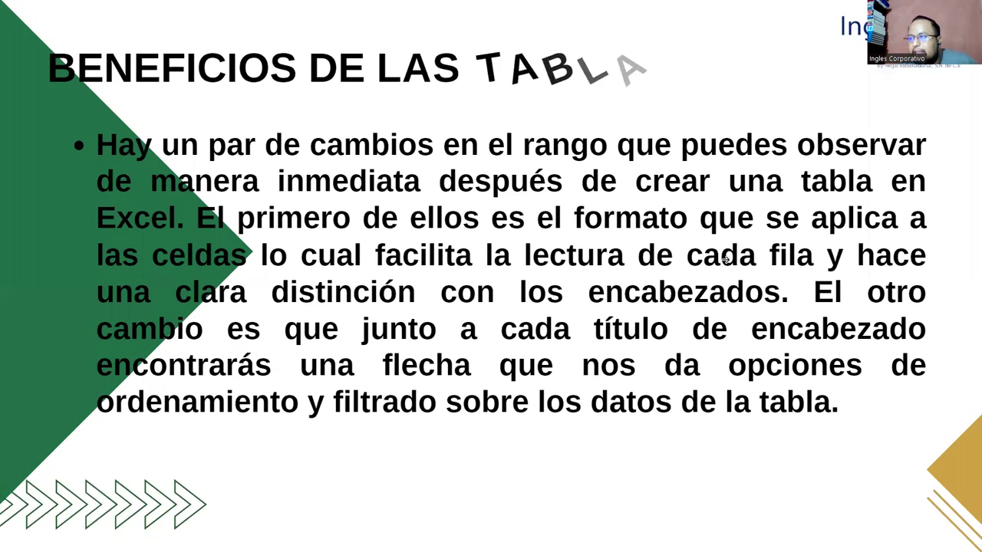
pyautogui.press('Right')
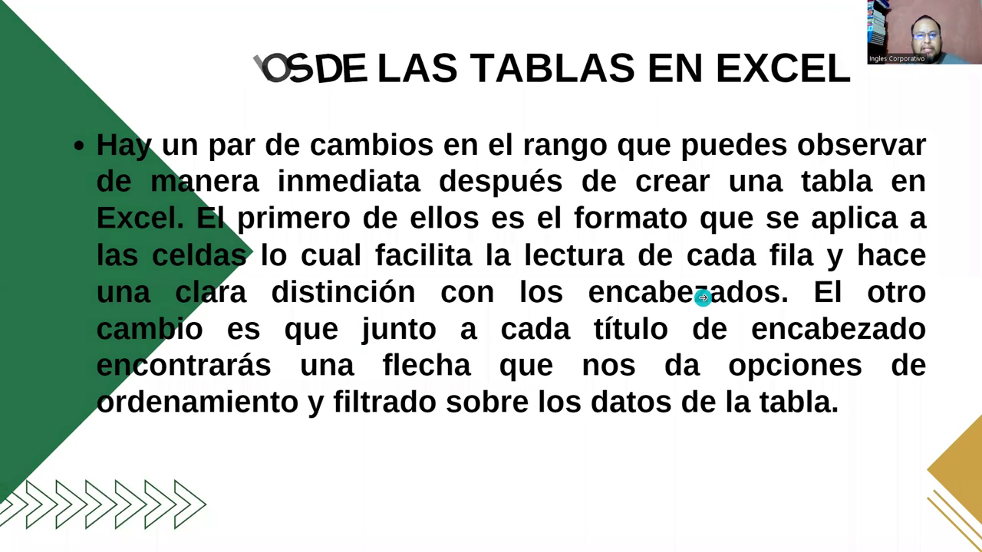